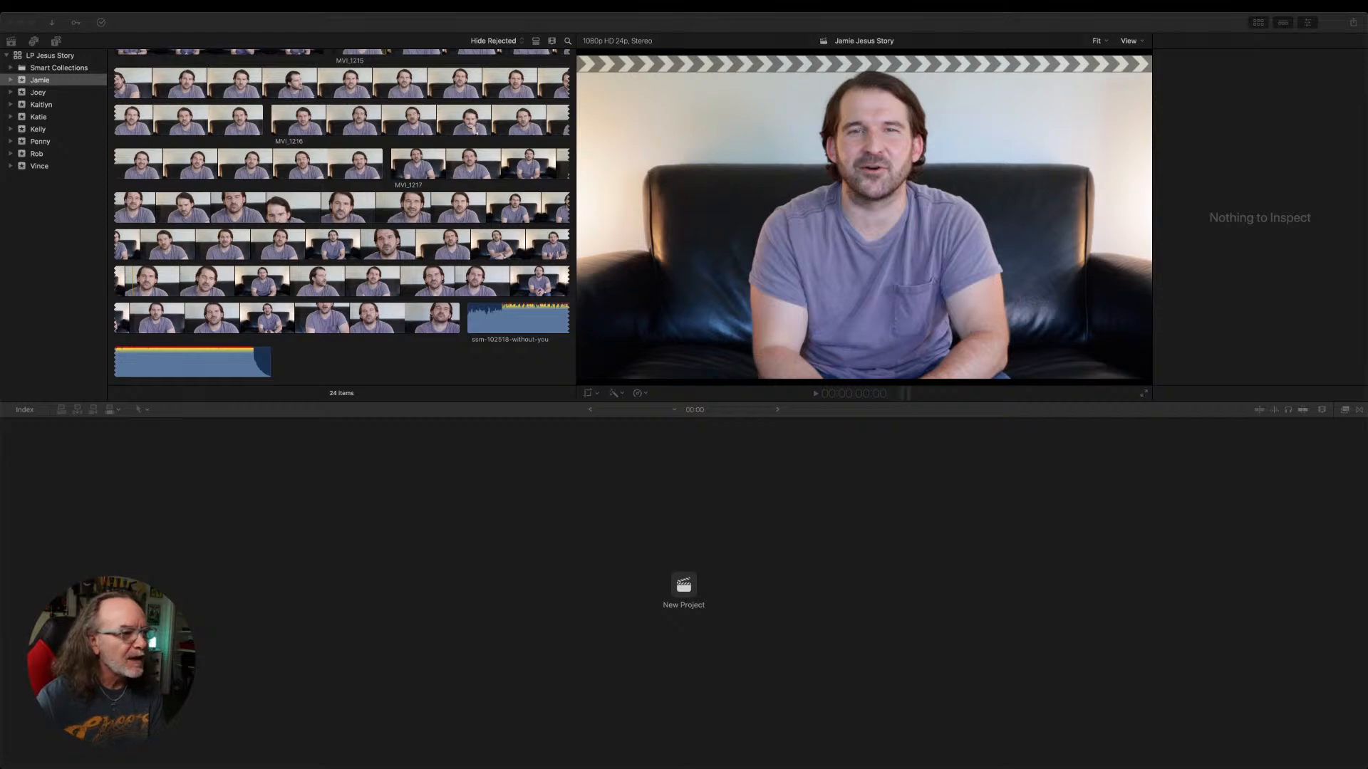
left_click(561, 540)
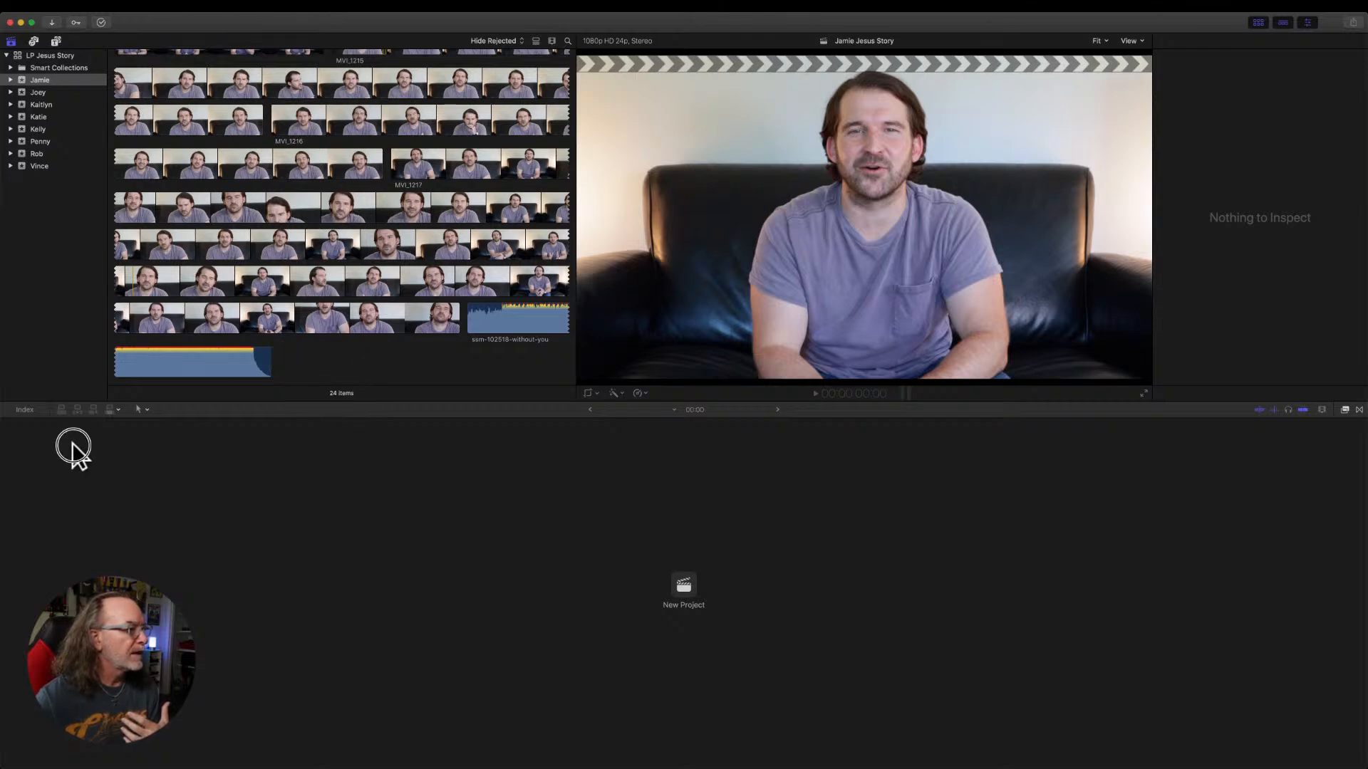
left_click(1157, 439)
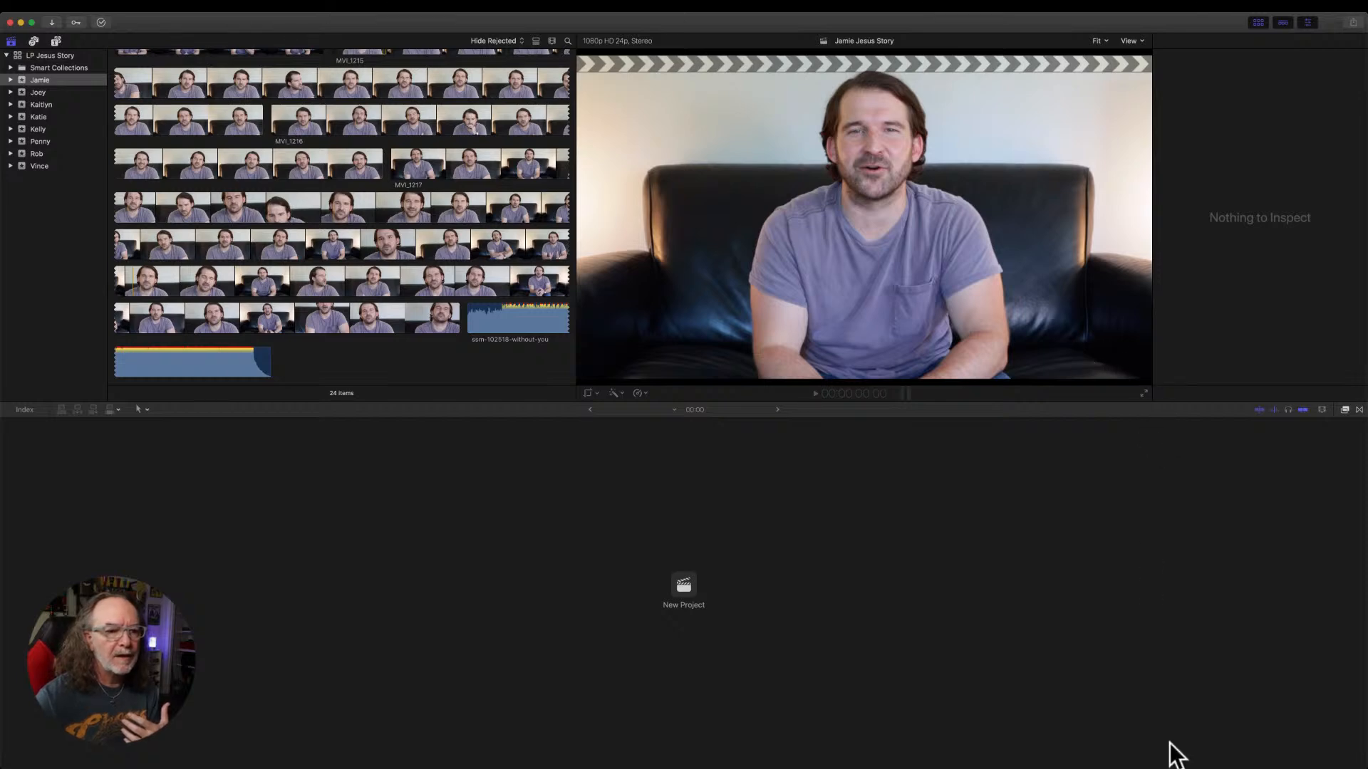
left_click(1182, 594)
left_click(1200, 698)
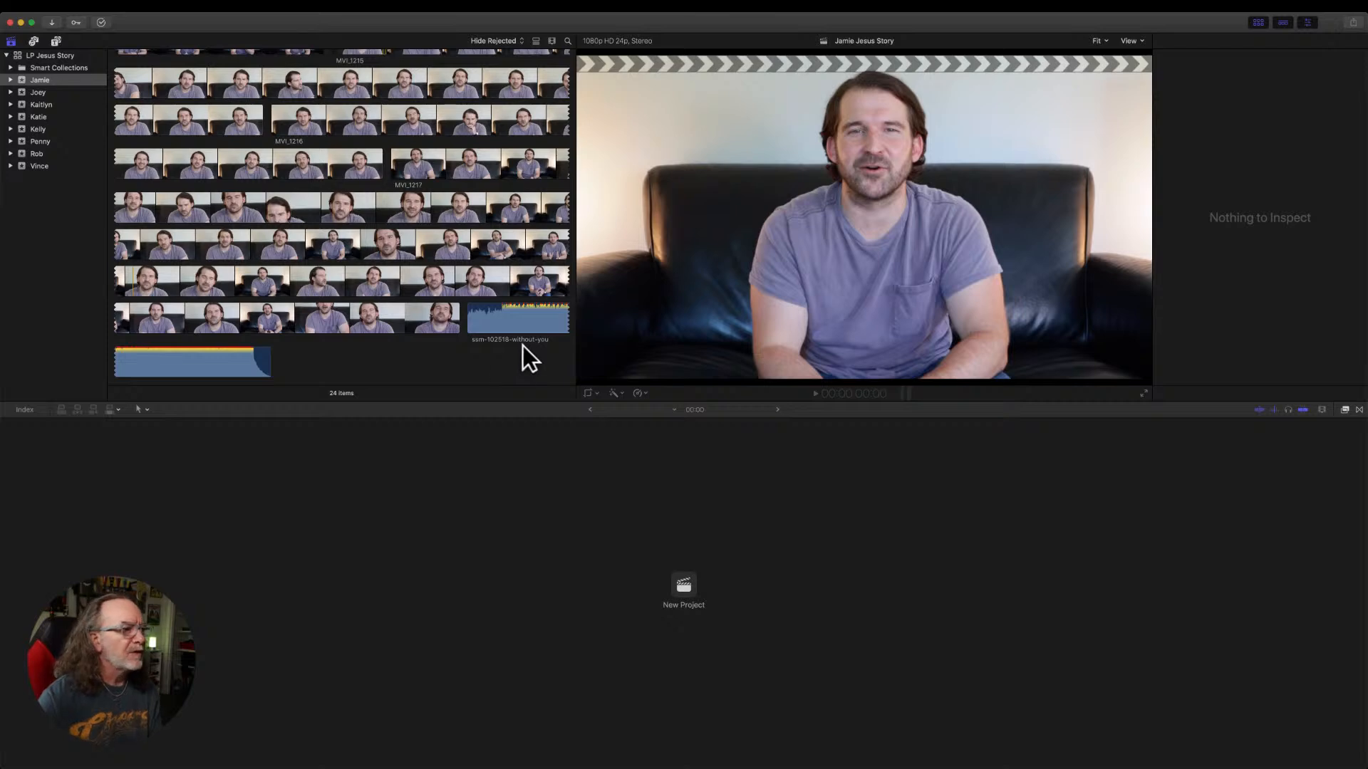
Select interview clip MVI_1209 in the current event, and open the second-to-last event in the library to view its clips.
scroll(271, 208, "up", 10)
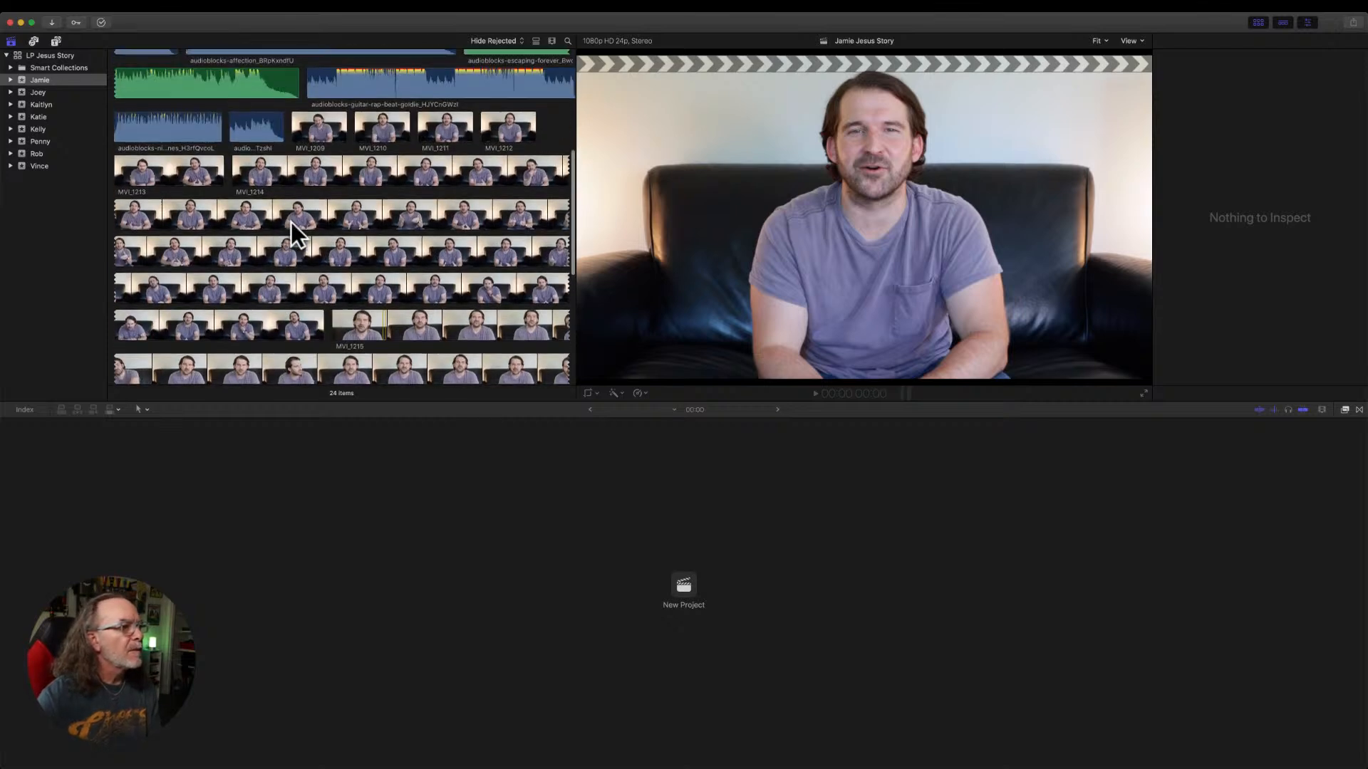
left_click(318, 130)
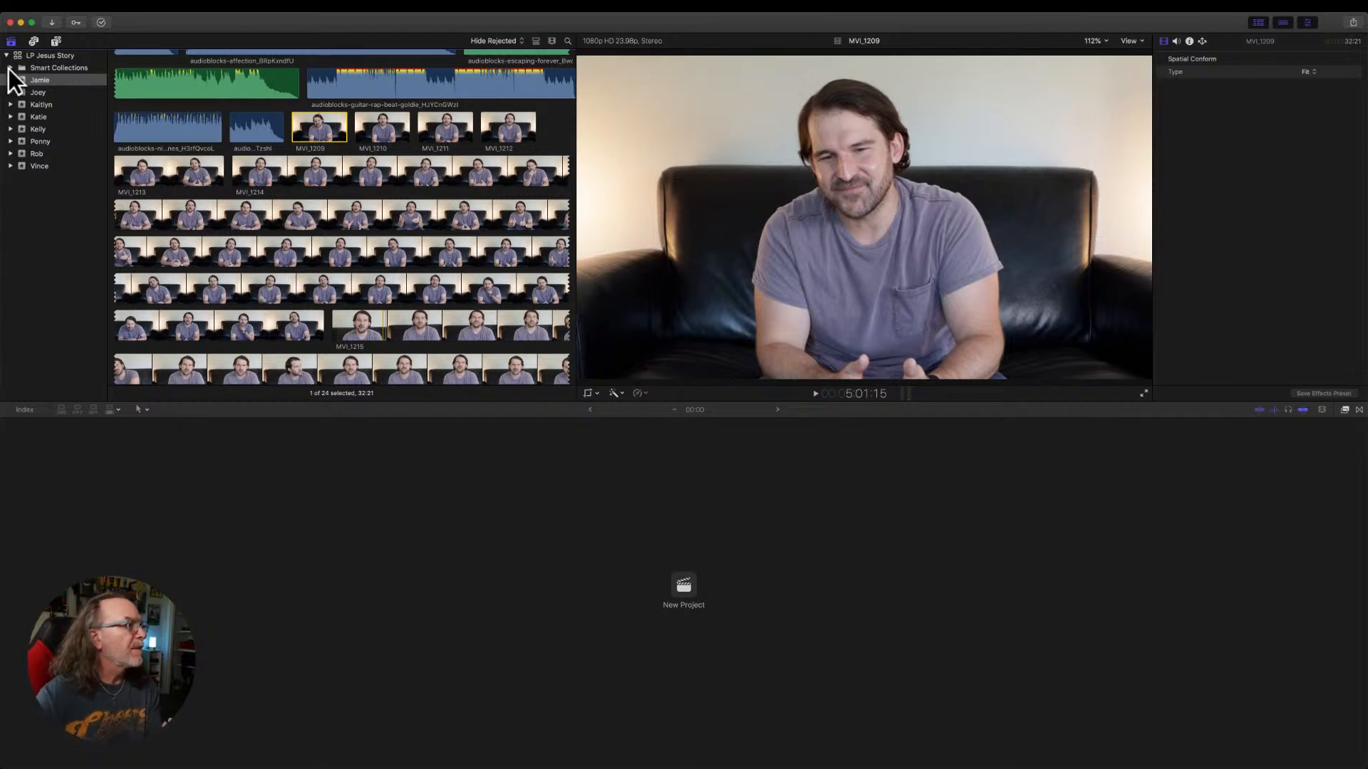
left_click(32, 153)
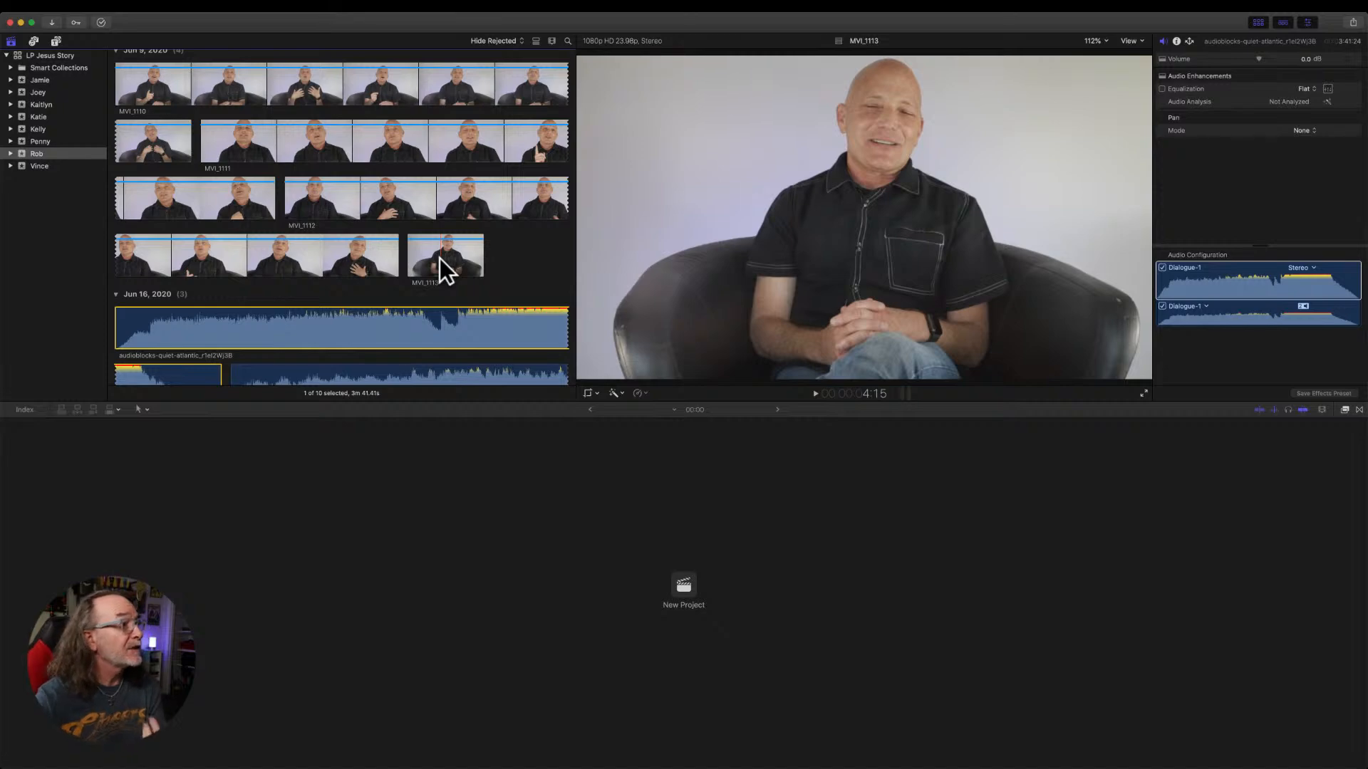
Examine the interview clips of the third-to-last event, comparing front-angle clip MVI_1105 with side-angle clip MVI_1265.
left_click(32, 141)
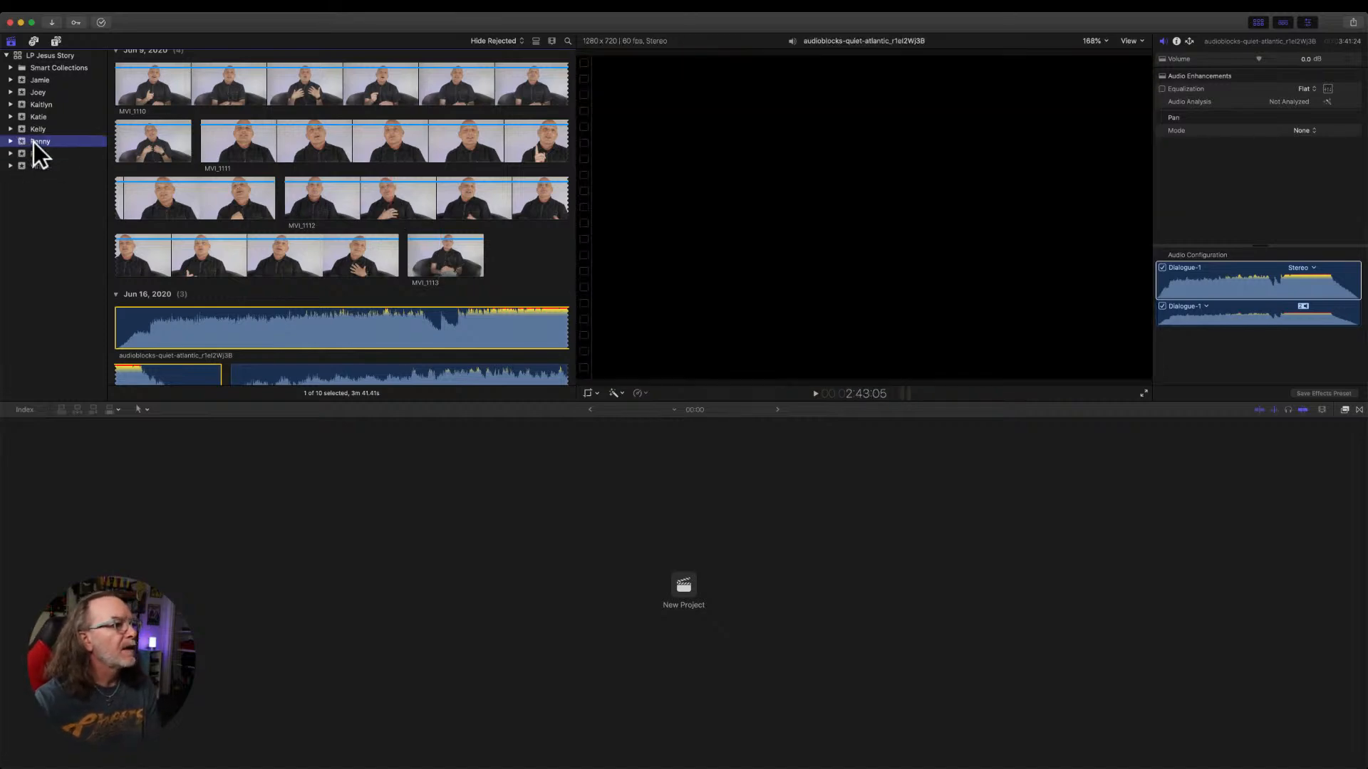
scroll(434, 232, "up", 8)
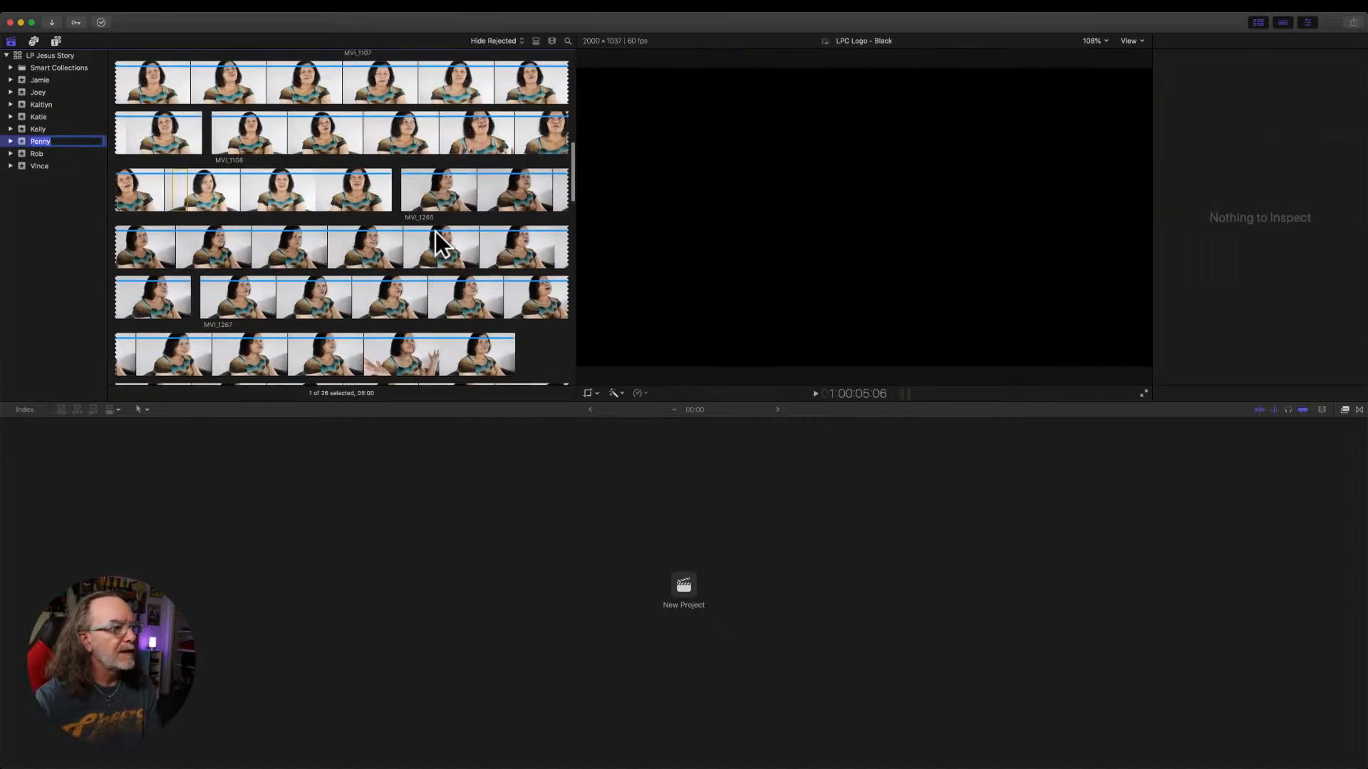
scroll(406, 203, "up", 5)
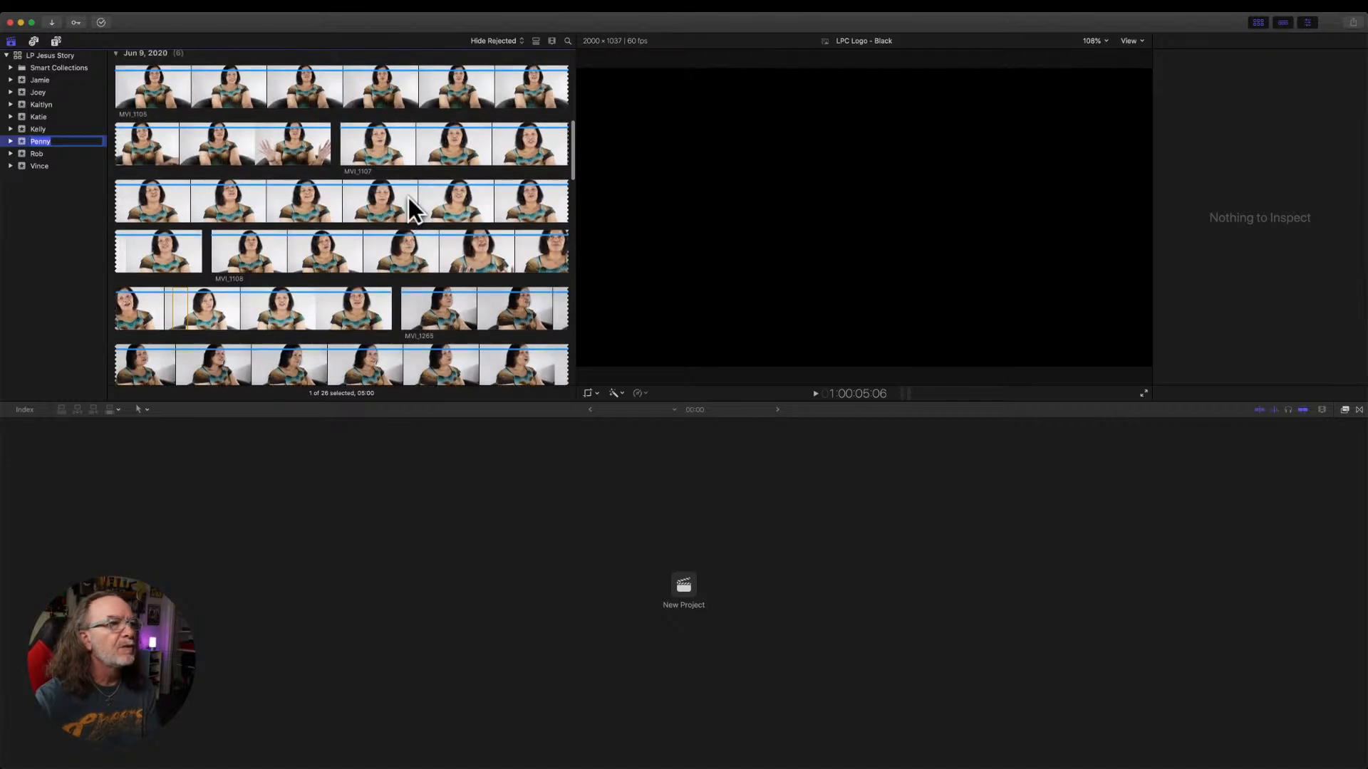
scroll(479, 242, "down", 3)
left_click(421, 117)
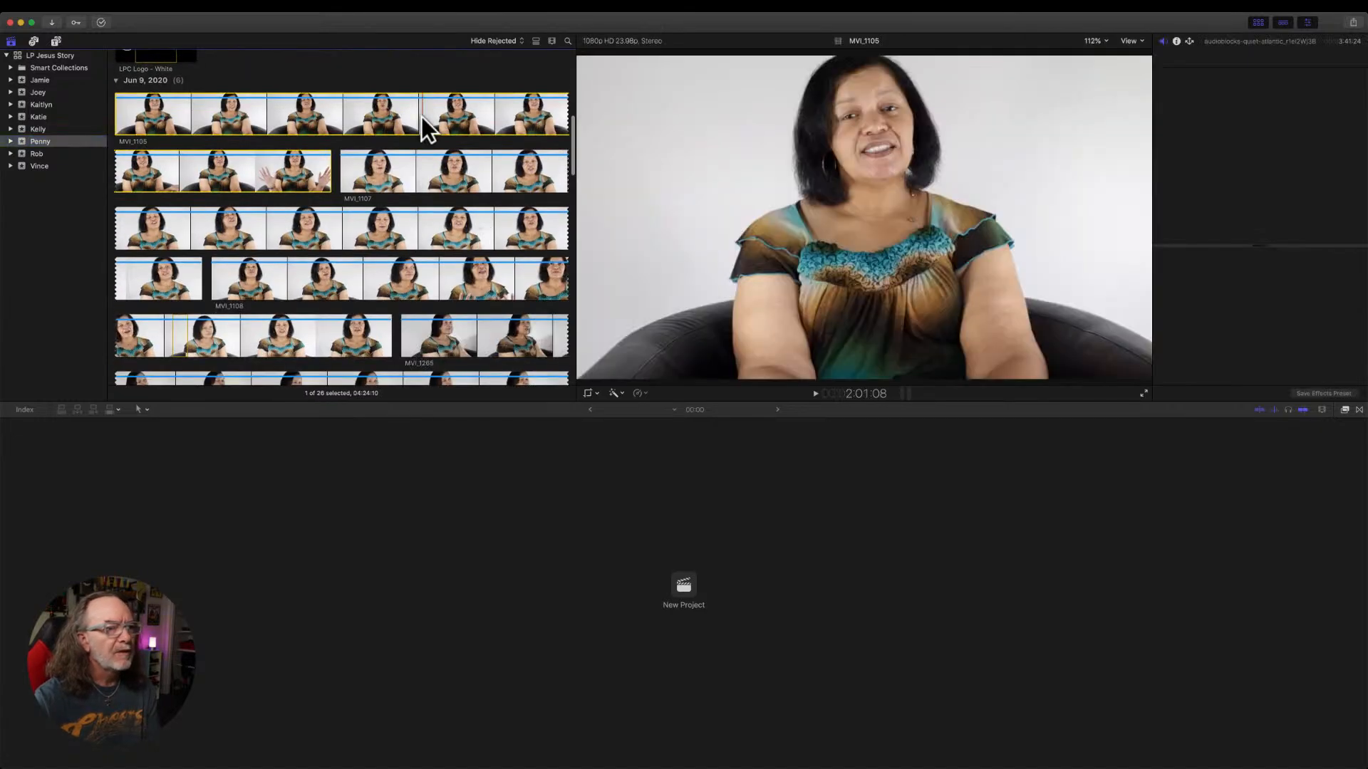
left_click(408, 245)
scroll(410, 239, "down", 3)
left_click(436, 318)
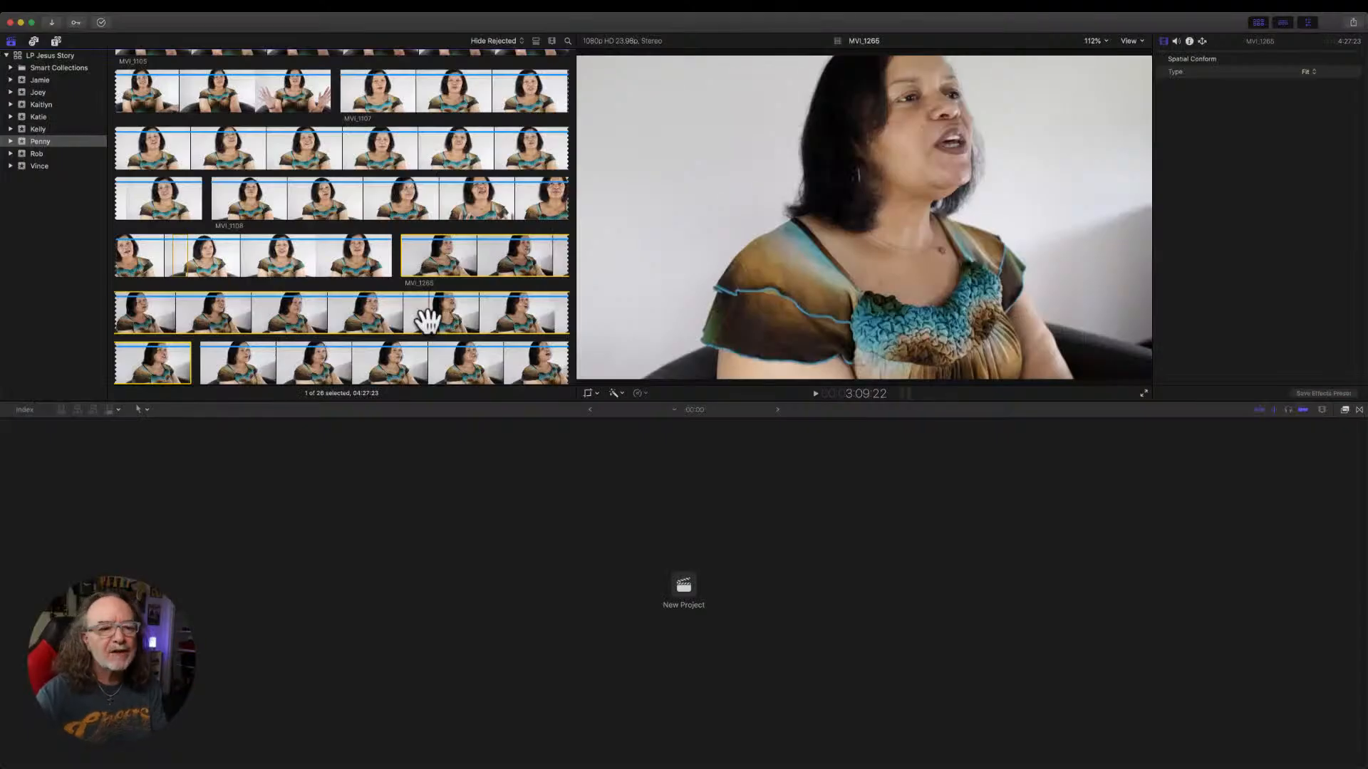
left_click(834, 491)
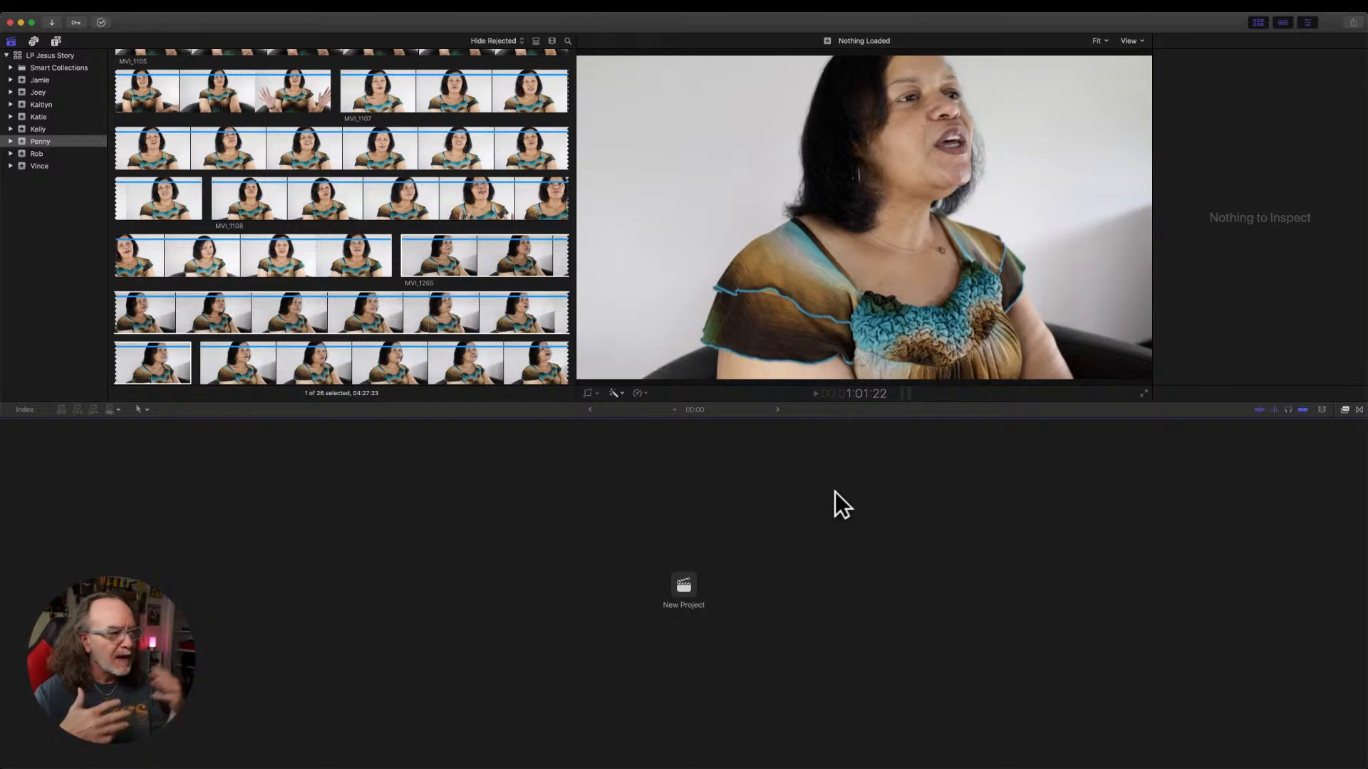
left_click(183, 259)
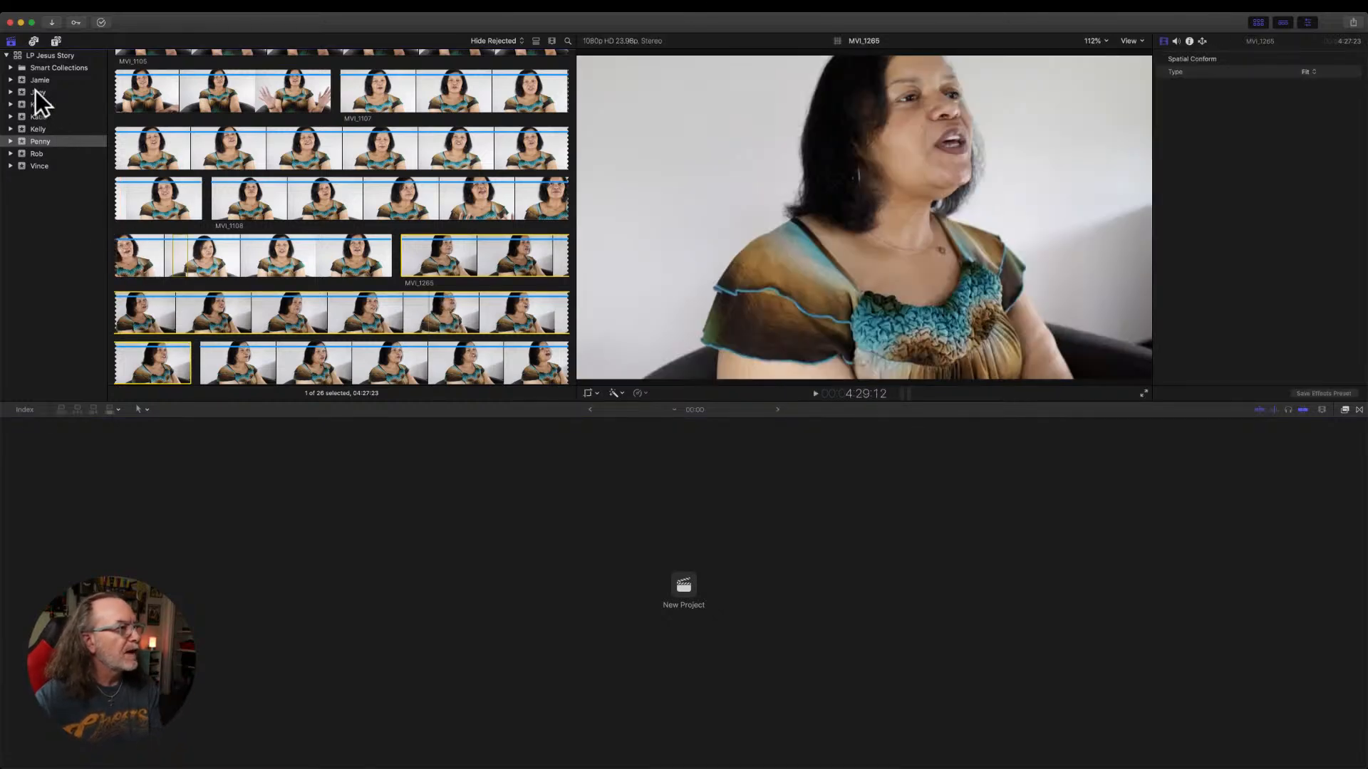
Return to the library's first event and examine the long wide-shot interview clip MVI_1214.
left_click(35, 91)
left_click(39, 80)
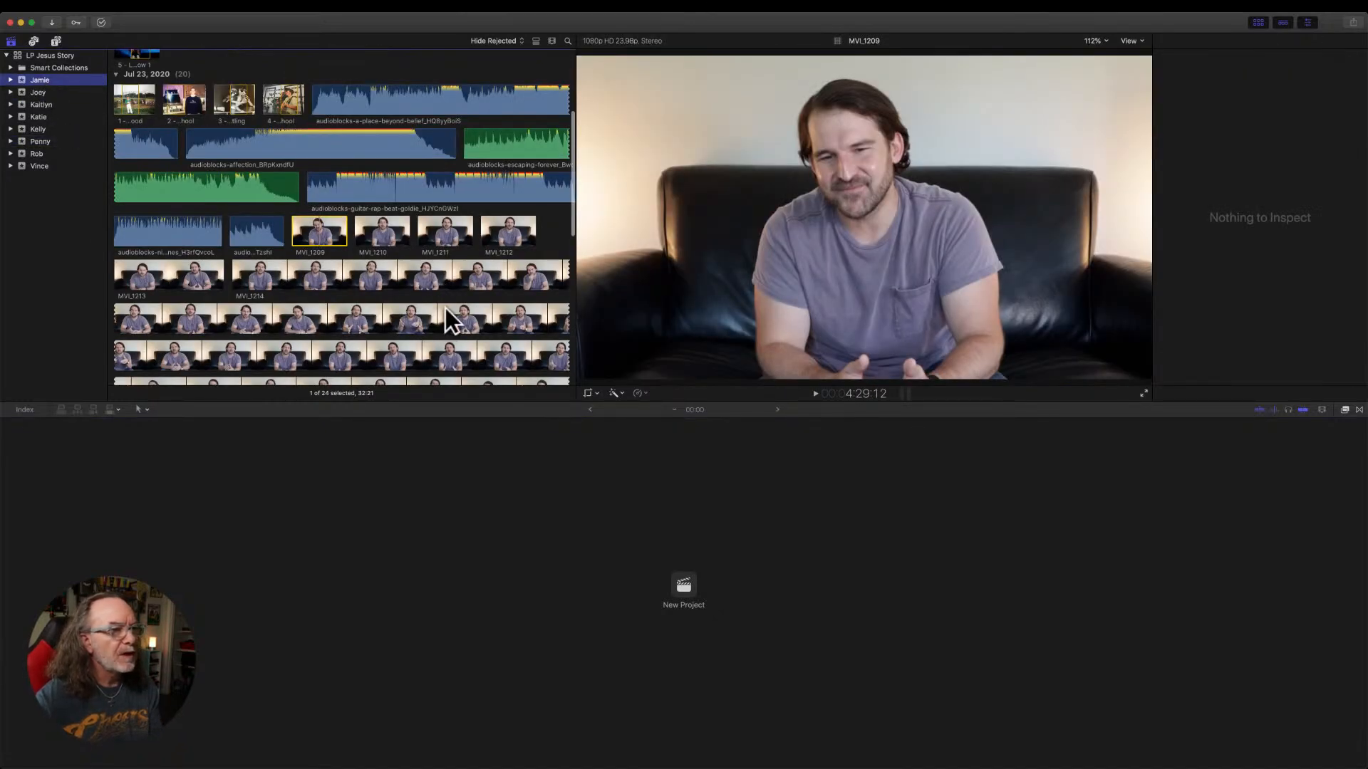
scroll(449, 315, "down", 2)
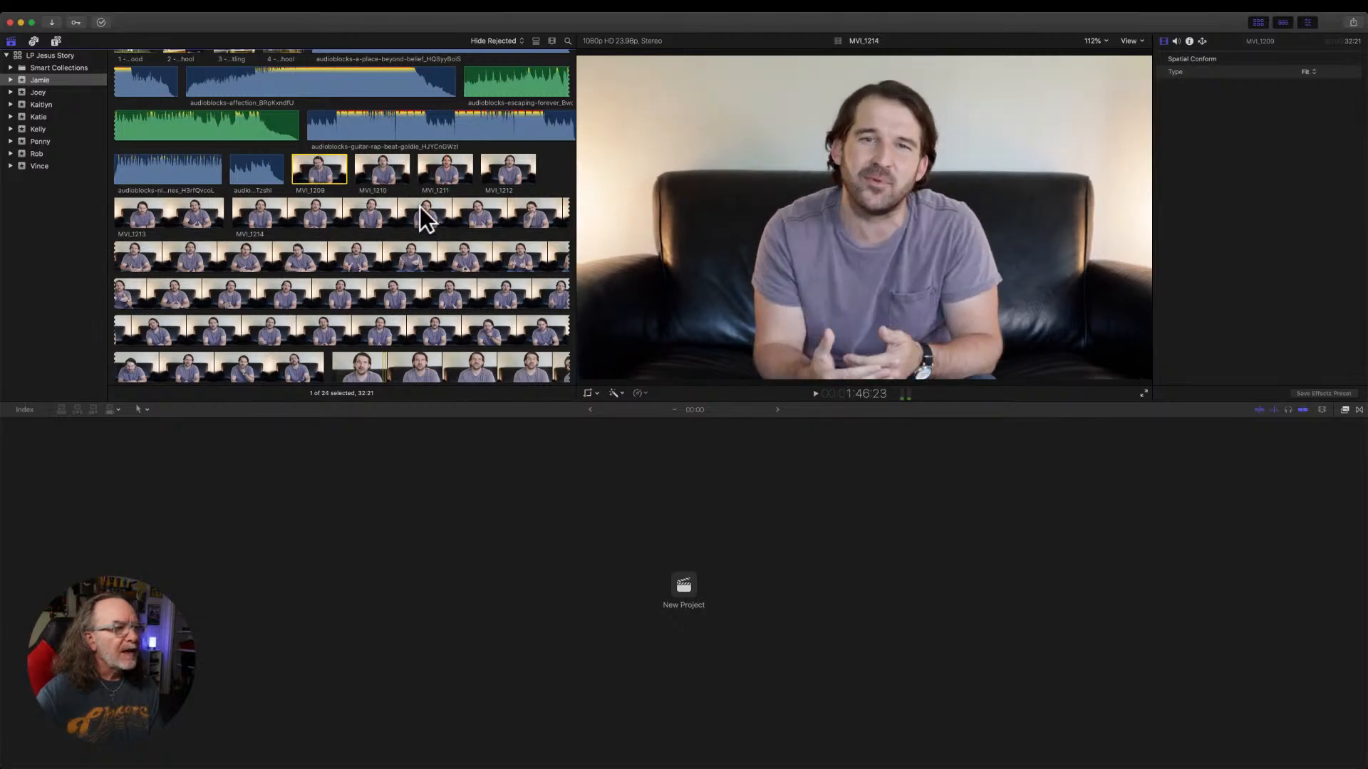
left_click(327, 218)
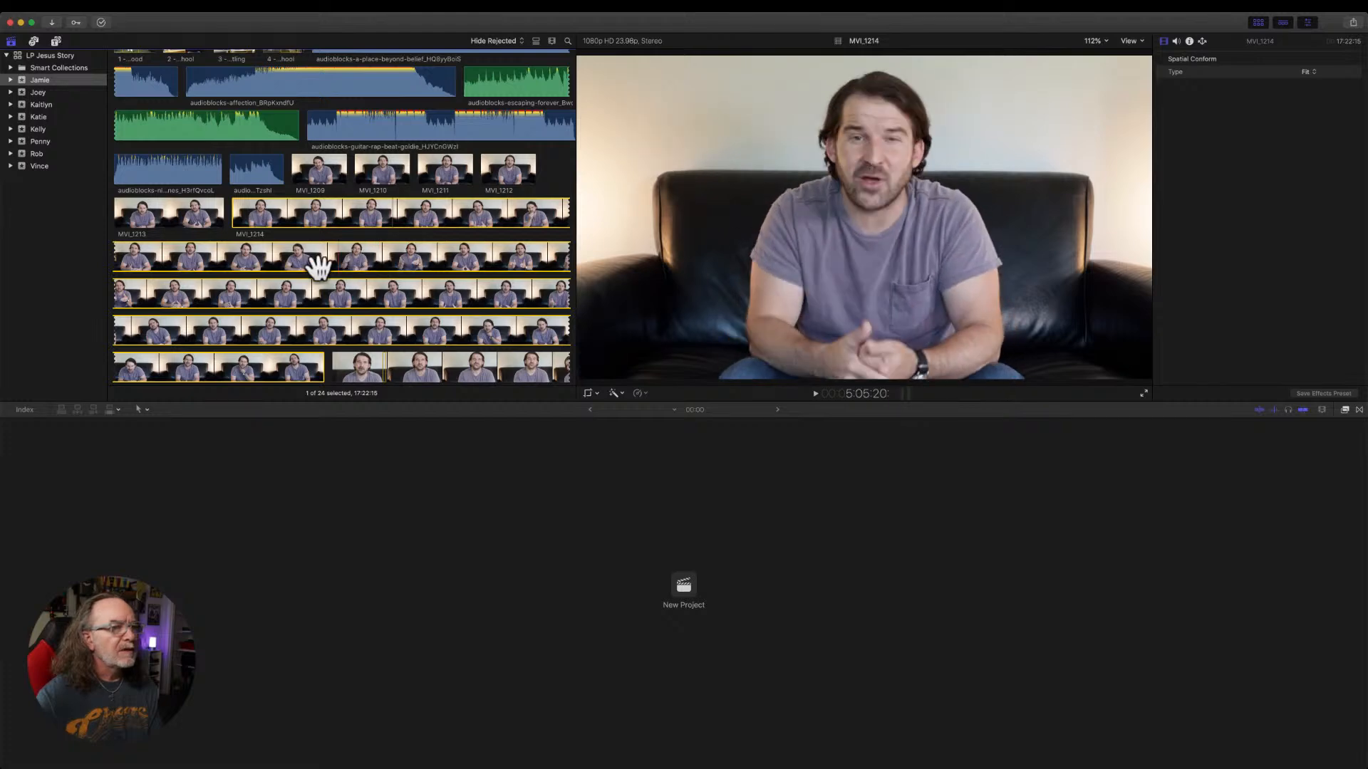
scroll(431, 291, "down", 2)
scroll(431, 292, "down", 1)
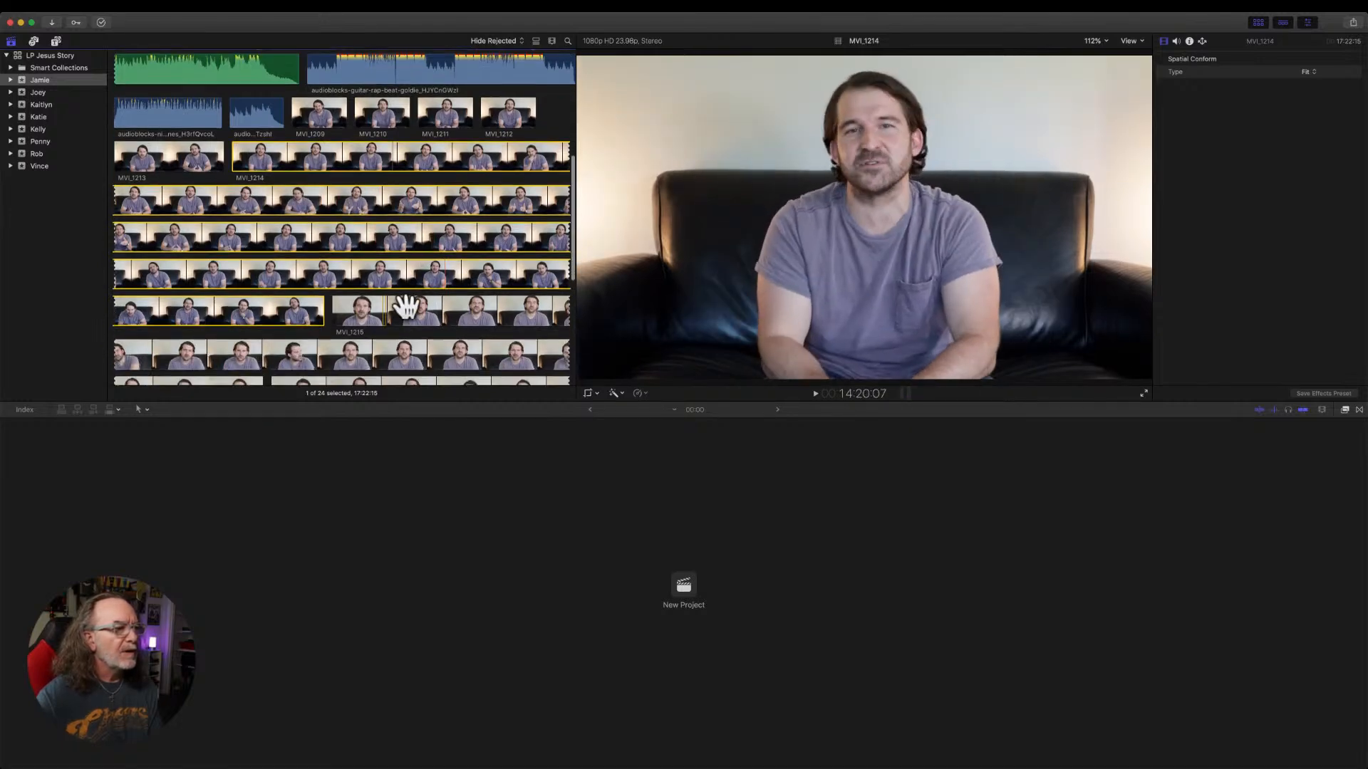
Examine the close-up clip MVI_1215 and the interview clip MVI_1217, which mixes wide and close framing, in the first event.
left_click(389, 307)
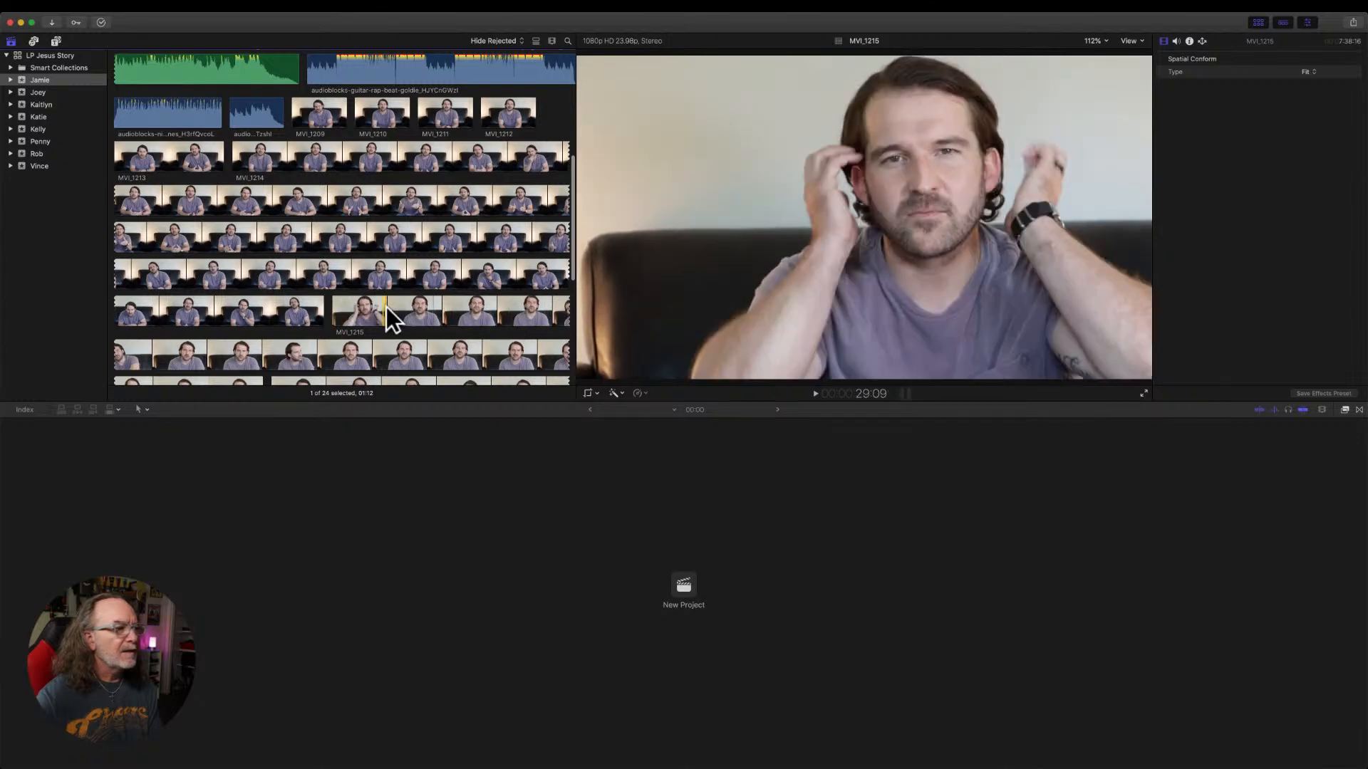
left_click_drag(386, 308, 538, 310)
scroll(471, 323, "down", 5)
scroll(421, 289, "down", 5)
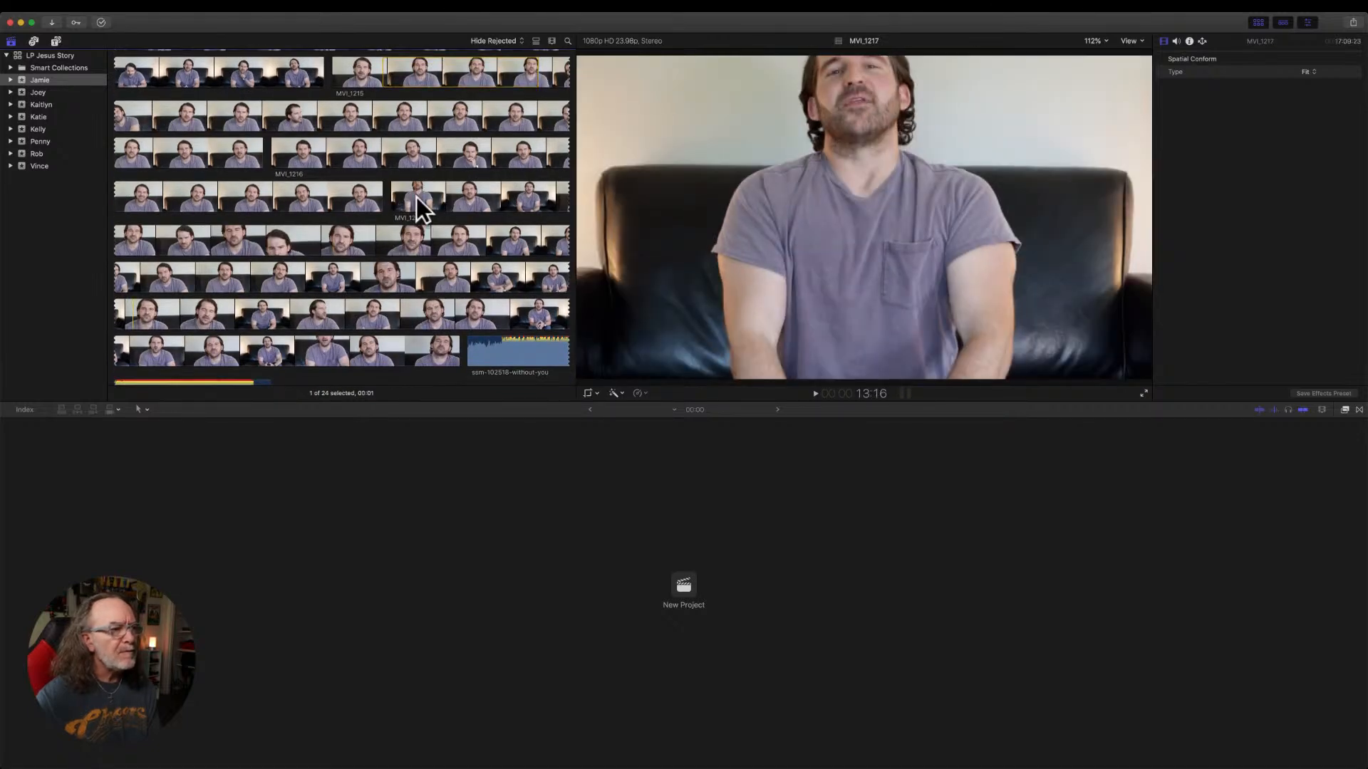
left_click(389, 240)
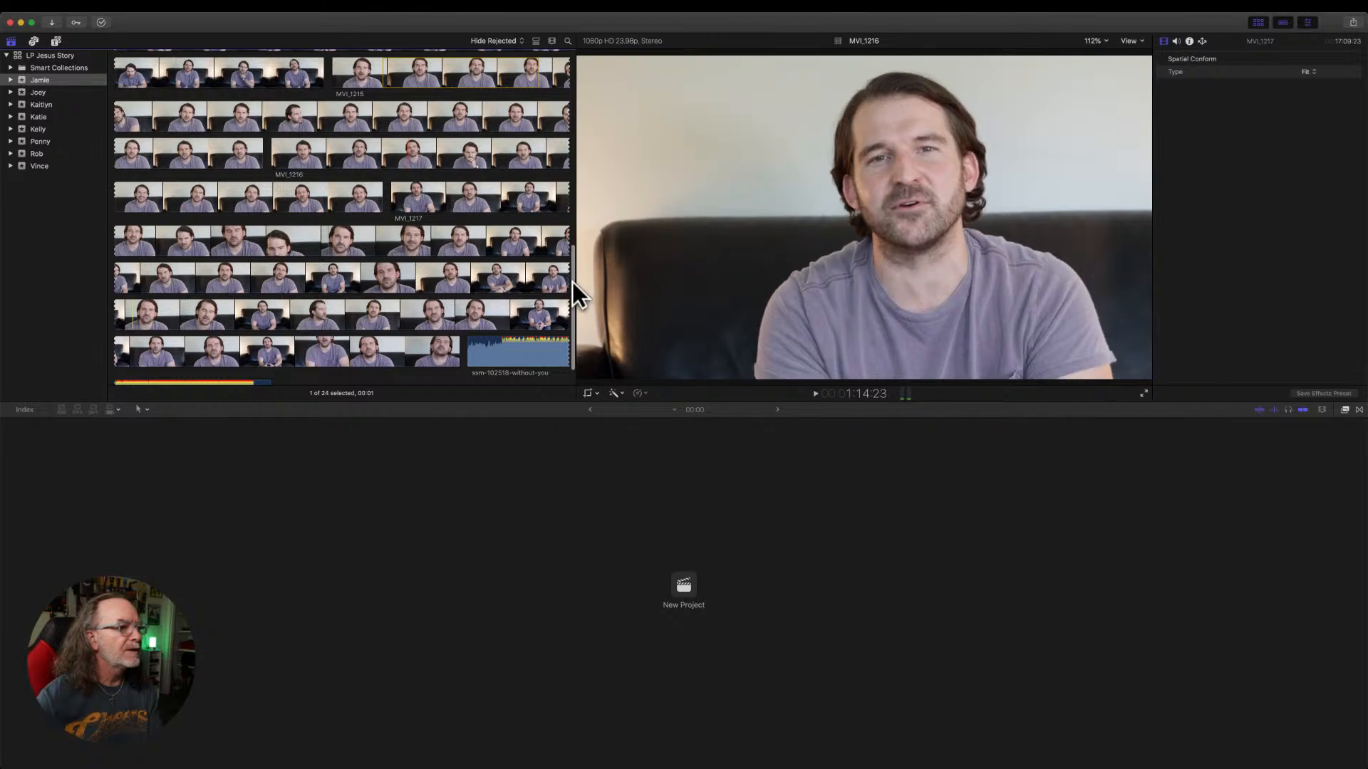
Open the event's first project in the timeline and display its clips as large filmstrips with small waveforms.
scroll(570, 281, "up", 10)
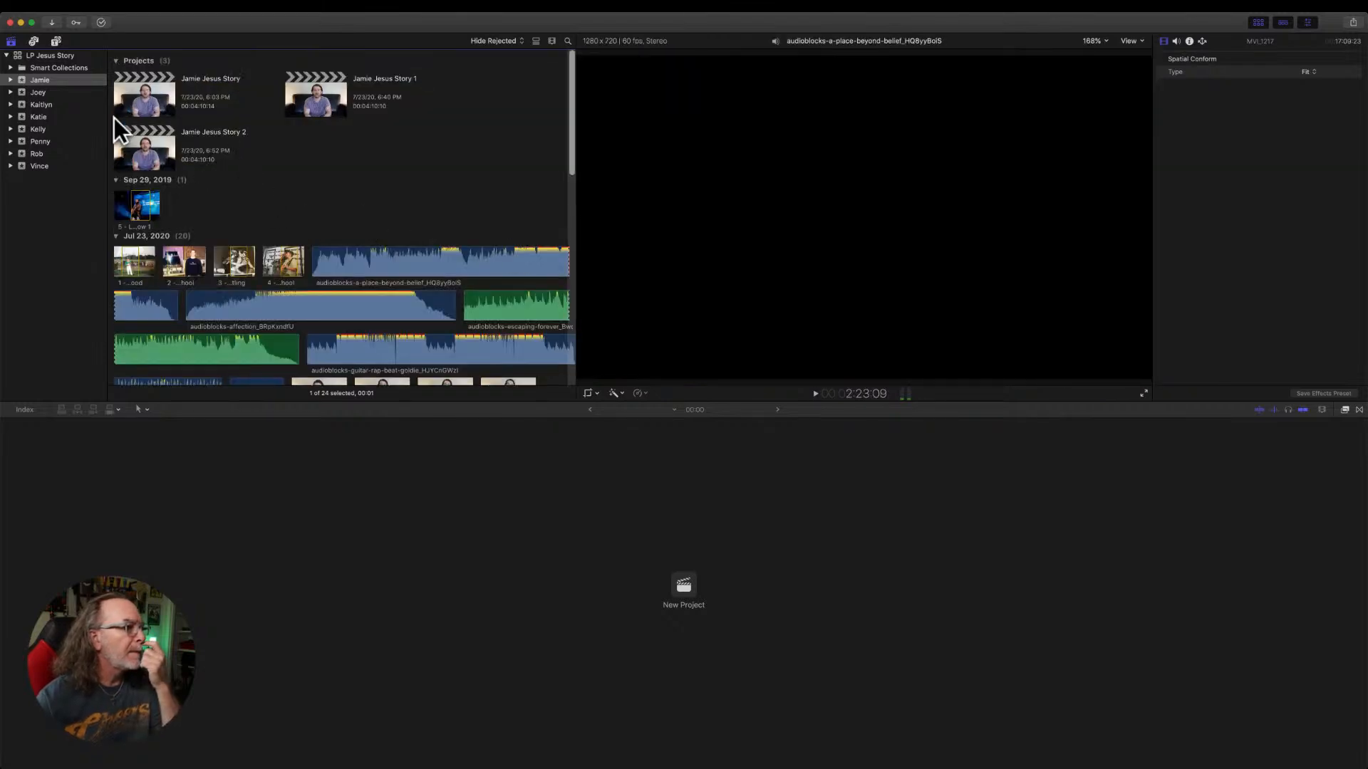
double_click(150, 99)
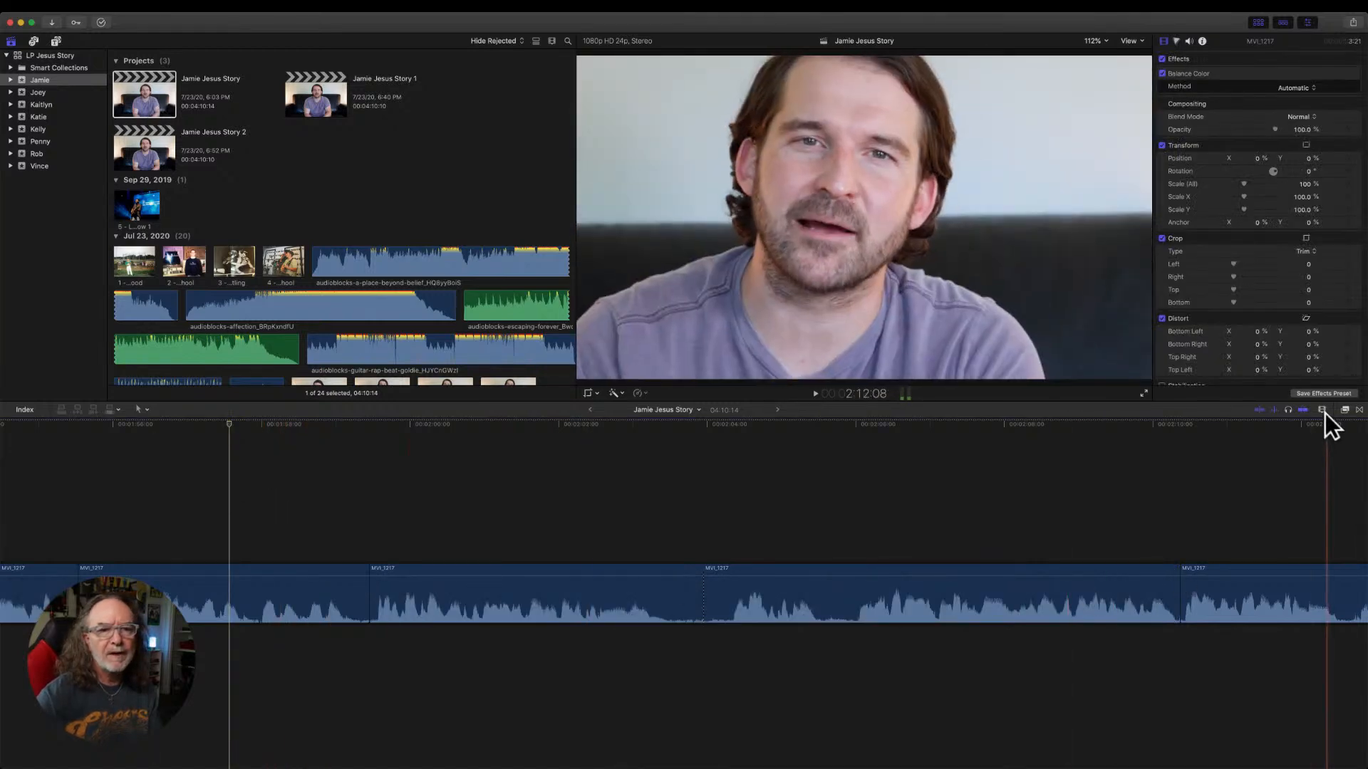
left_click(1322, 409)
left_click(1299, 456)
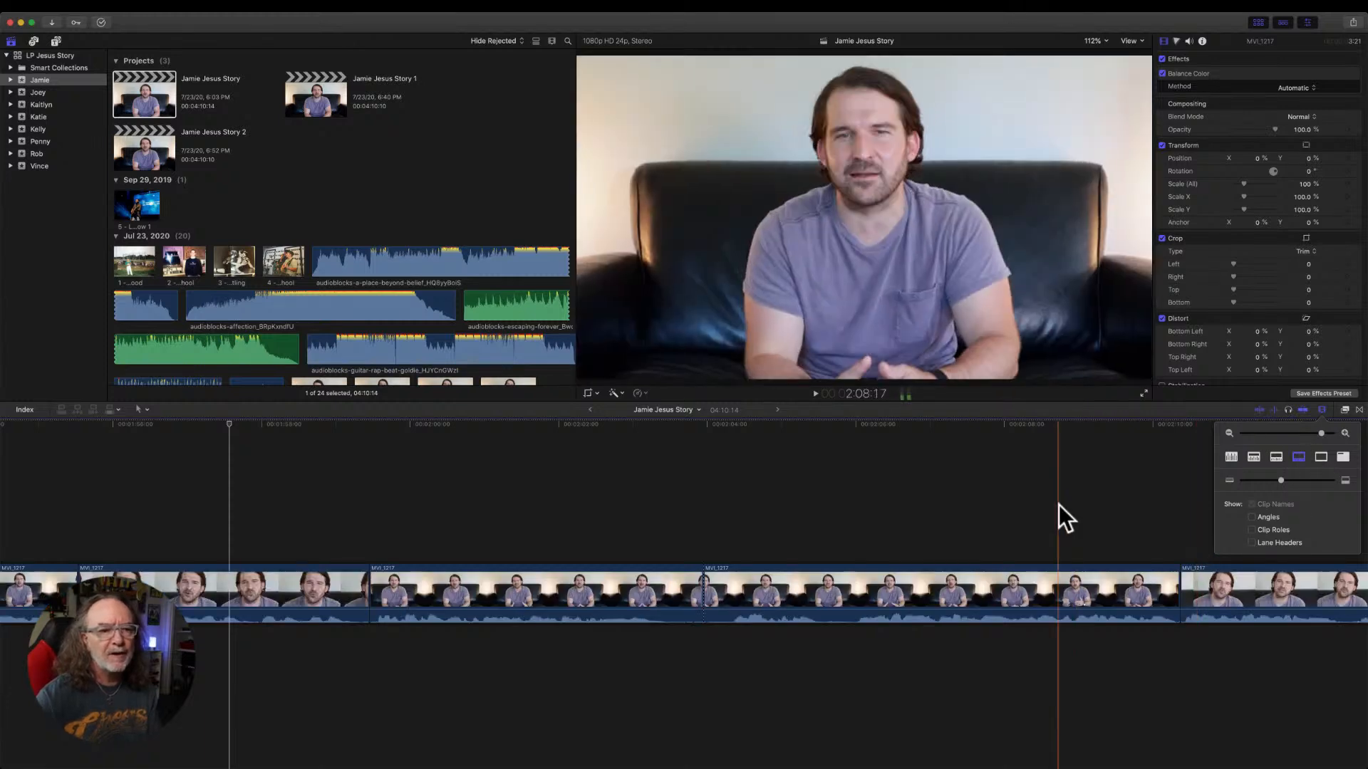
left_click(944, 516)
Compare the timeline's waveform-only, filmstrip-only and combined clip appearances, and keep the combined view with equal-sized filmstrips and waveforms.
left_click(1323, 409)
left_click(1234, 456)
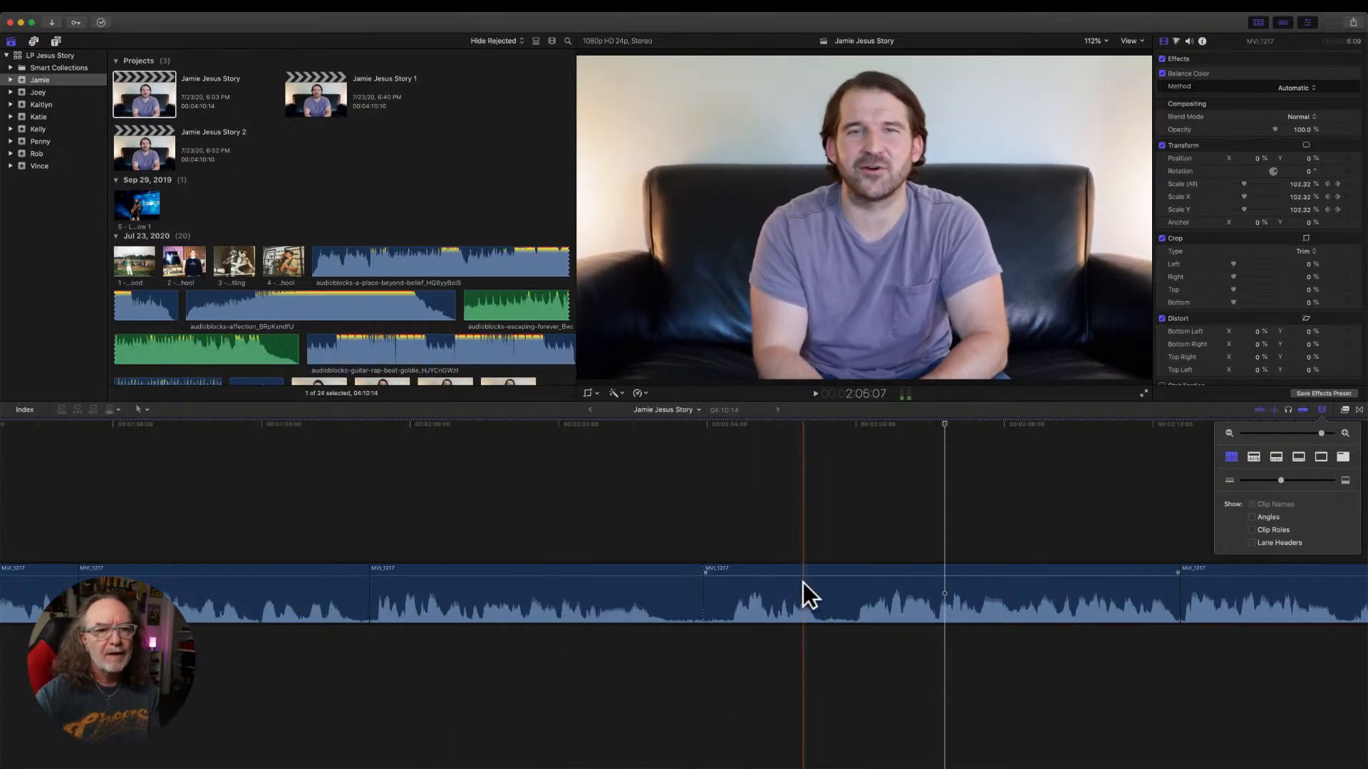
left_click(1319, 456)
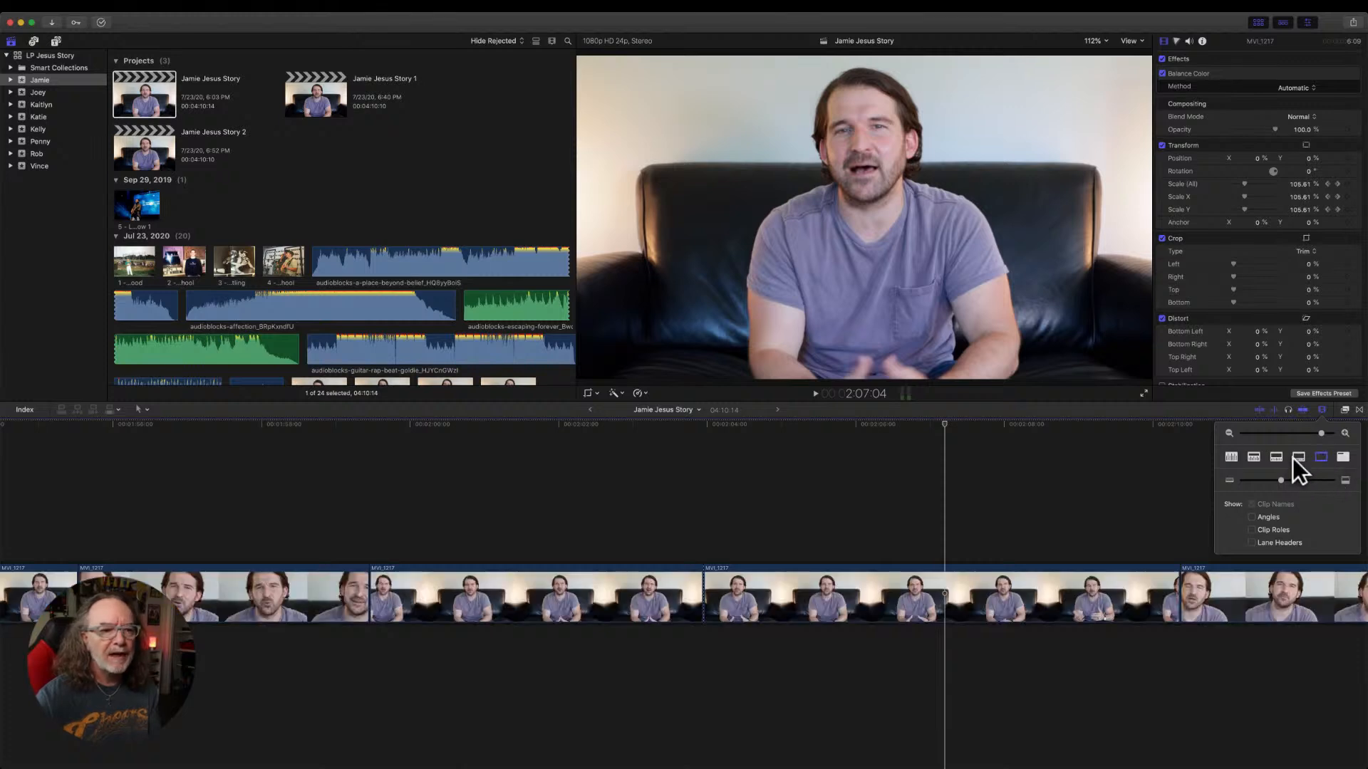
left_click(1298, 457)
left_click(1271, 457)
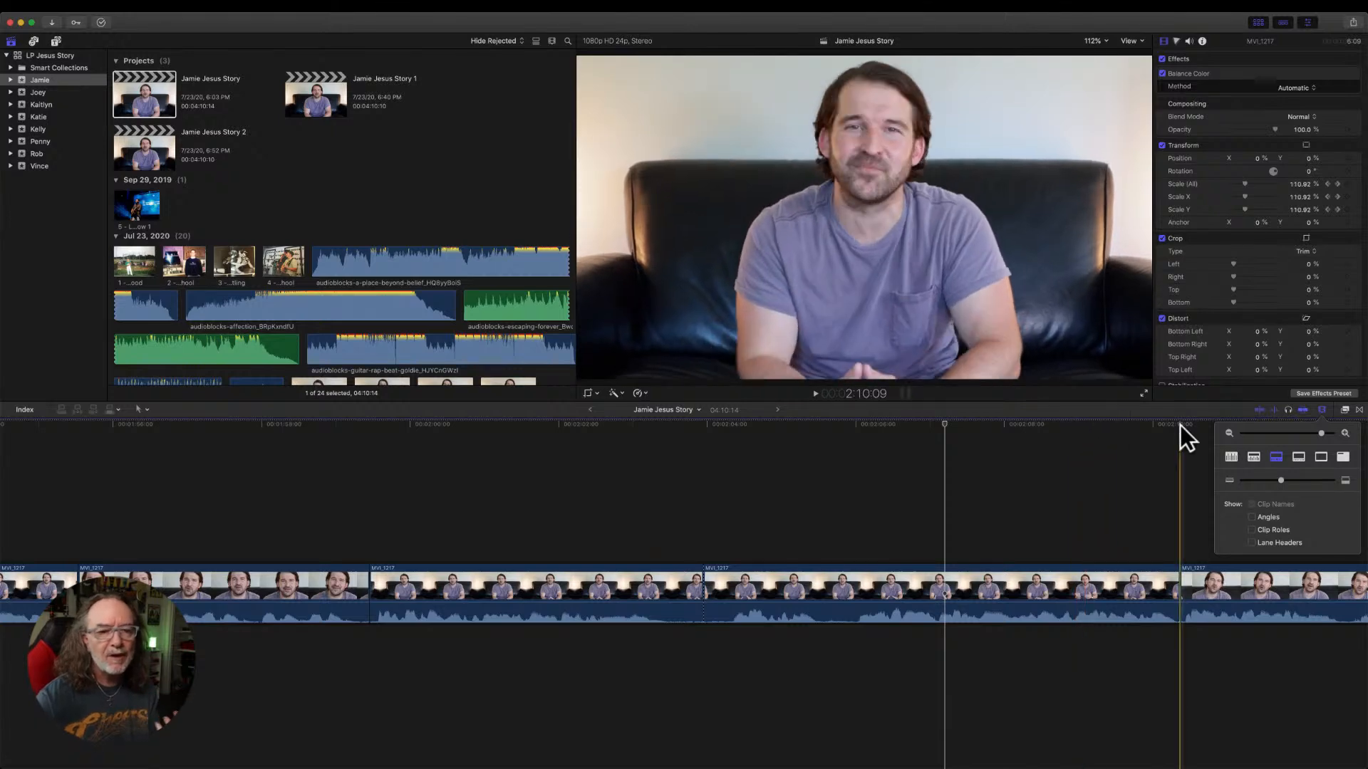
left_click(1229, 456)
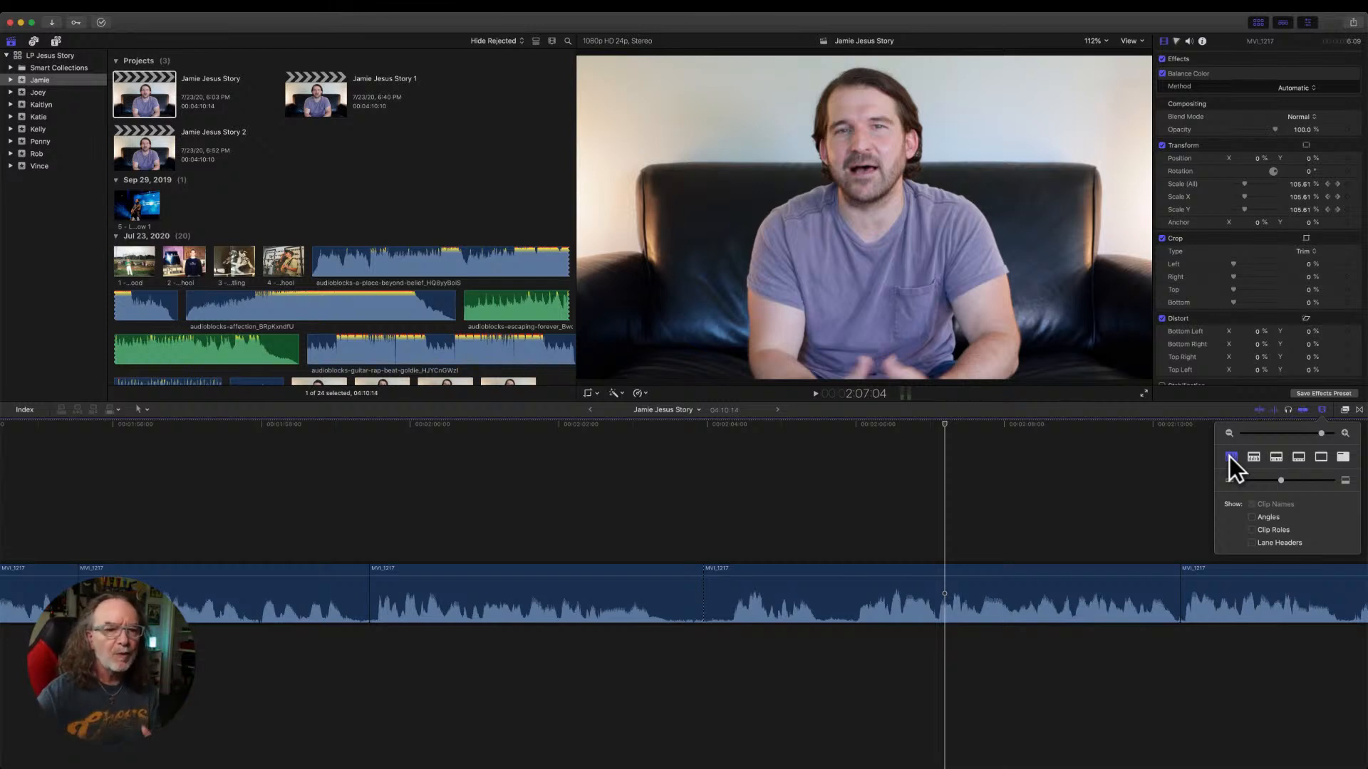
left_click(1276, 457)
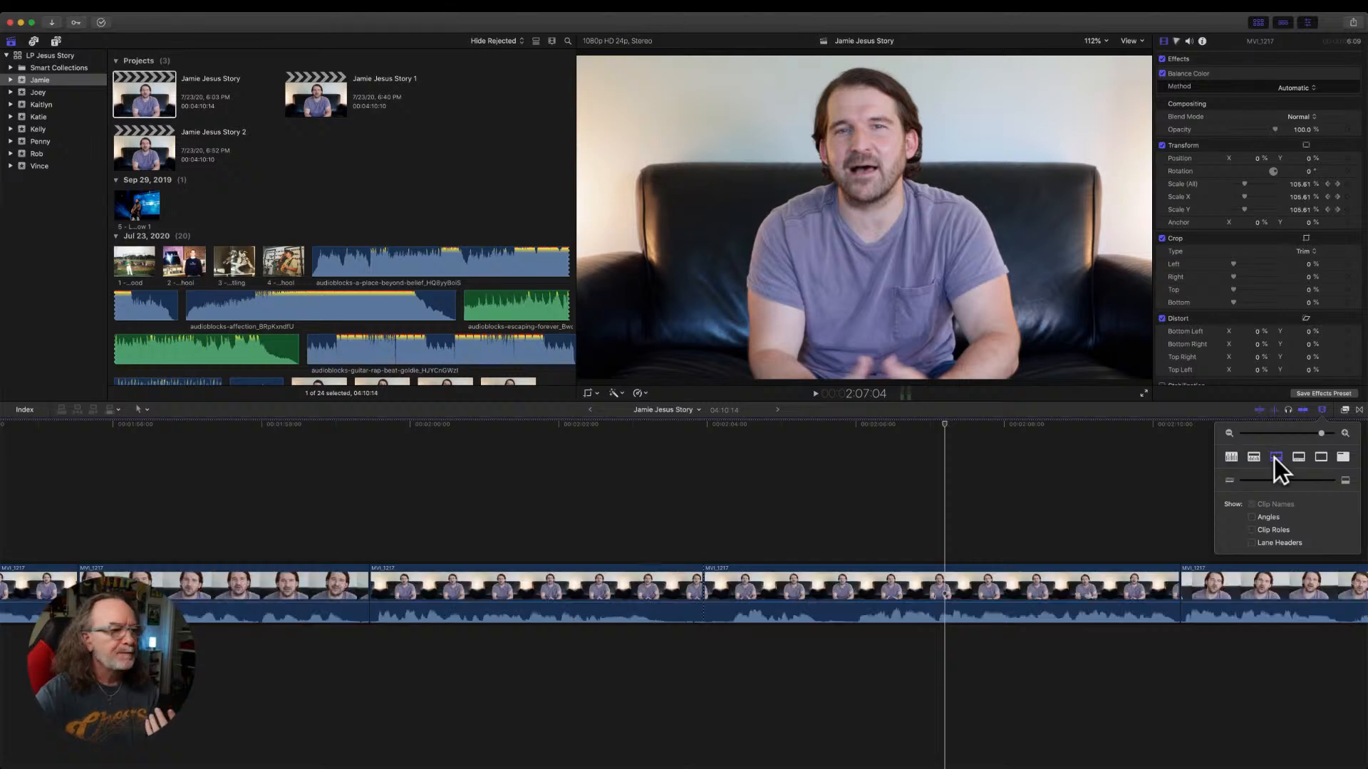
Skim through the source clip MVI_1217 in the browser for comparison with the project's edited timeline.
scroll(403, 186, "down", 10)
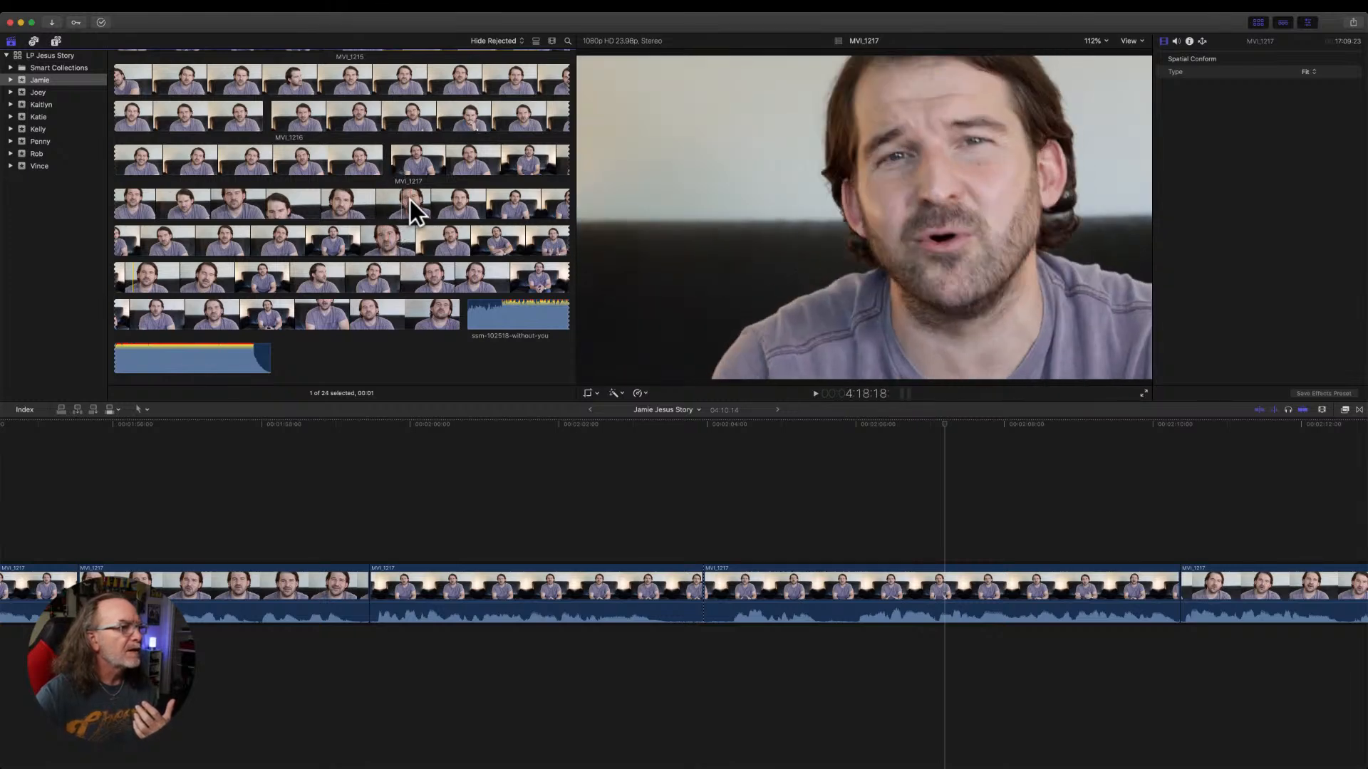
left_click(409, 165)
scroll(409, 164, "down", 1)
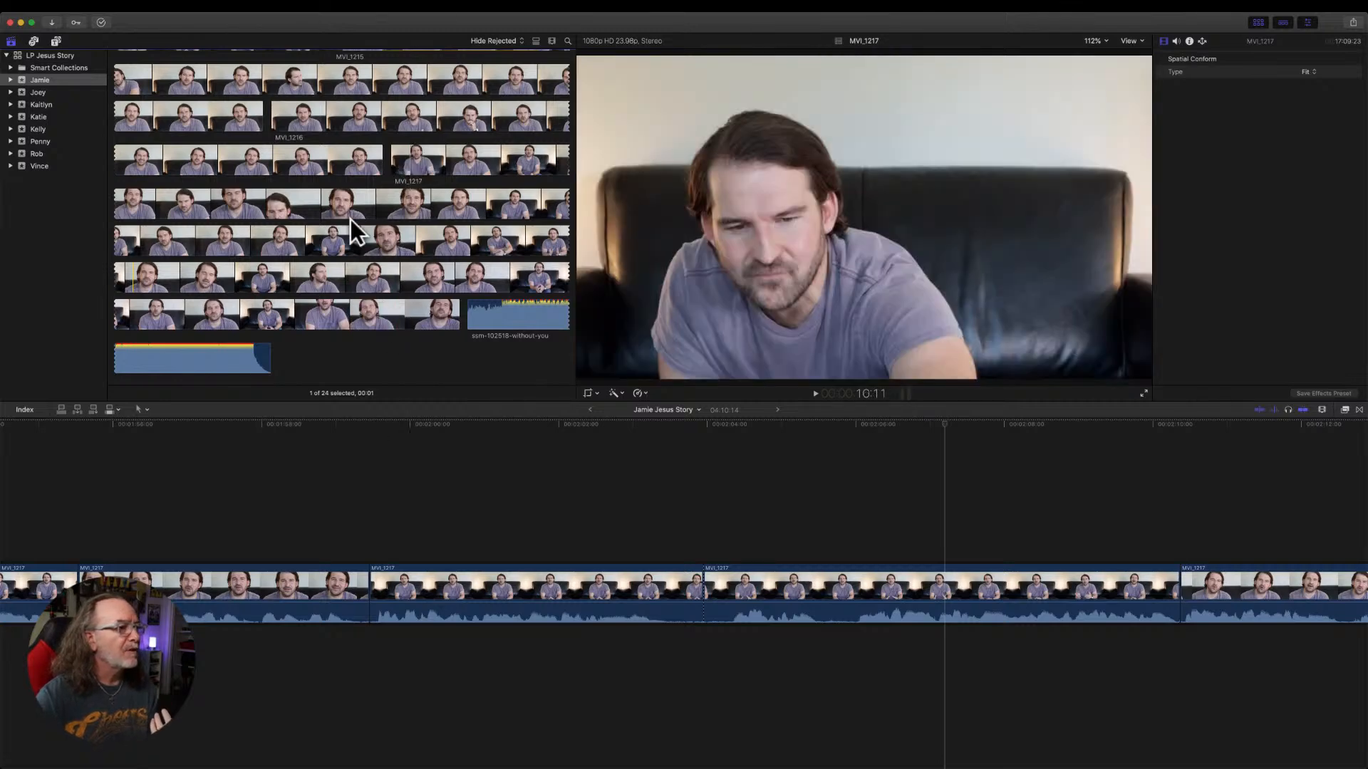
scroll(390, 200, "up", 15)
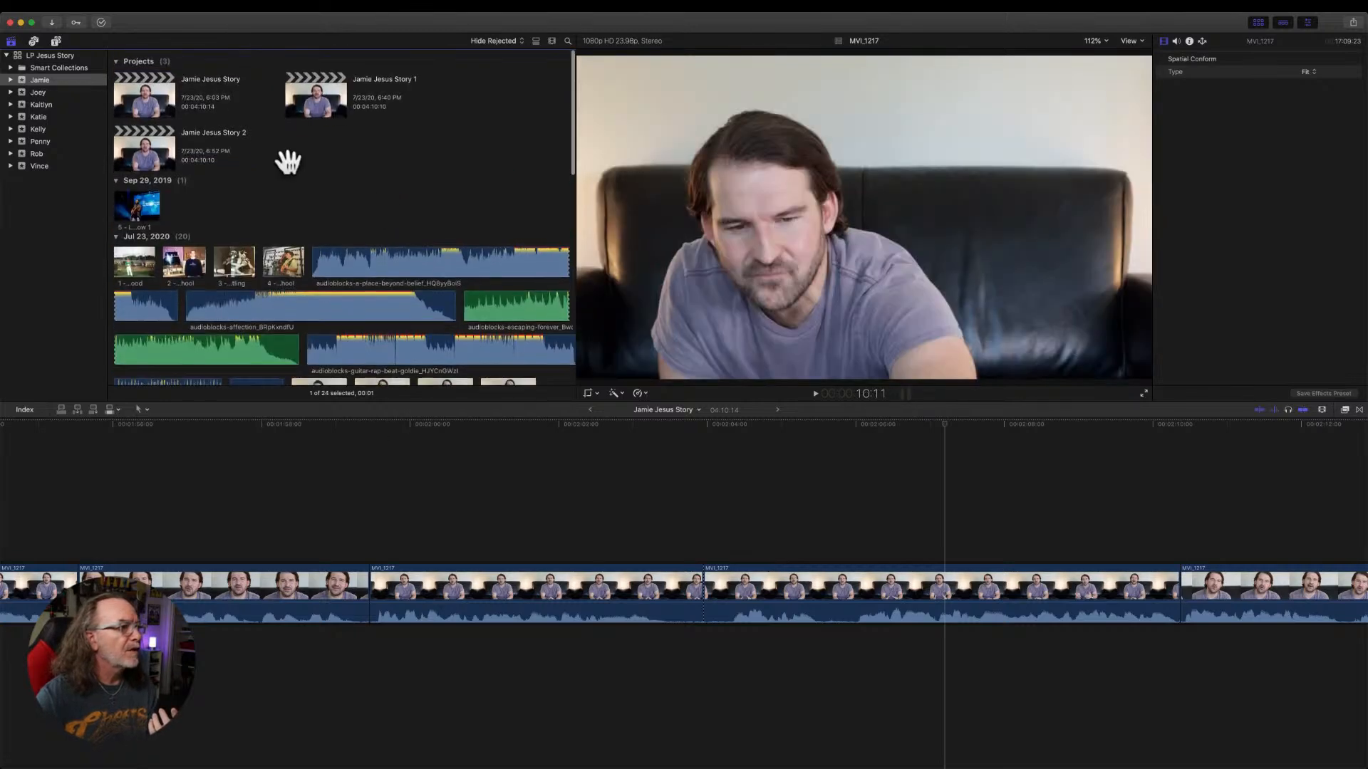
left_click(295, 158)
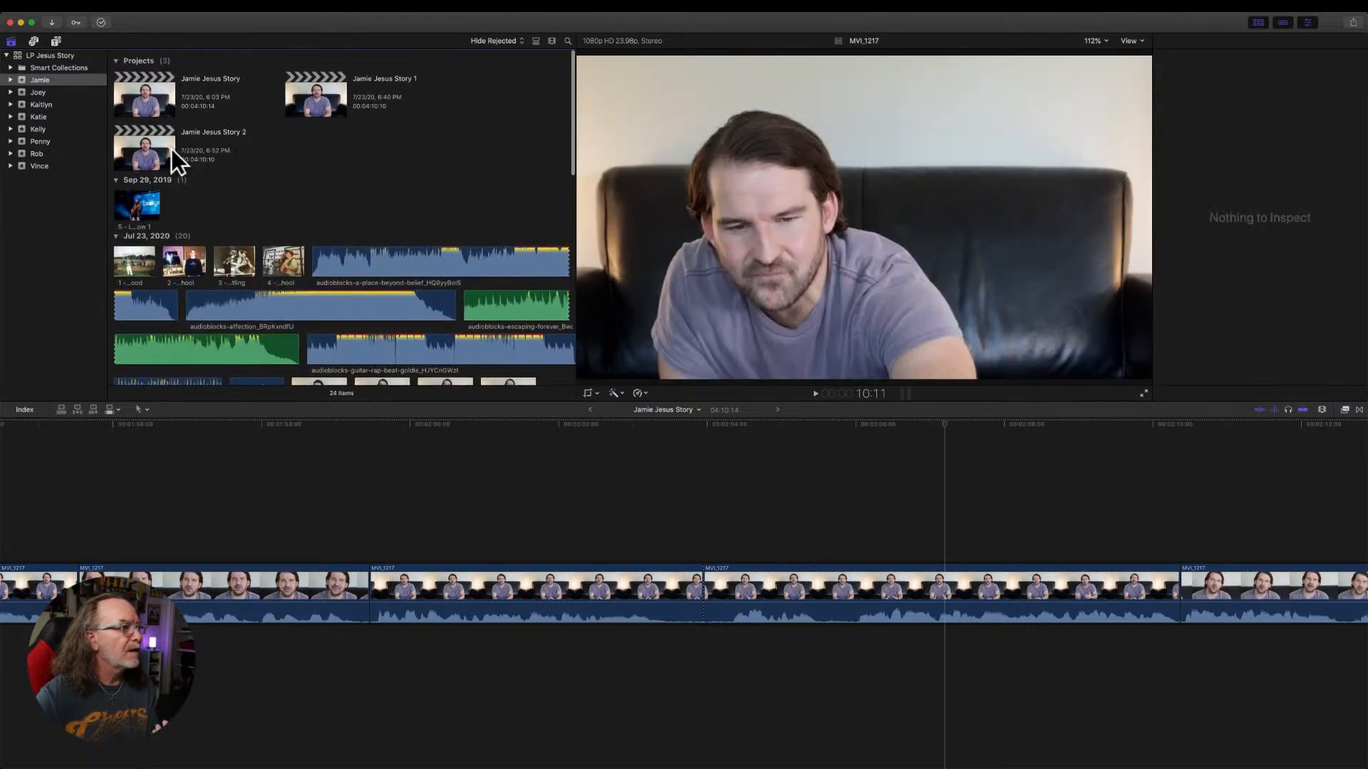
right_click(304, 157)
left_click(280, 161)
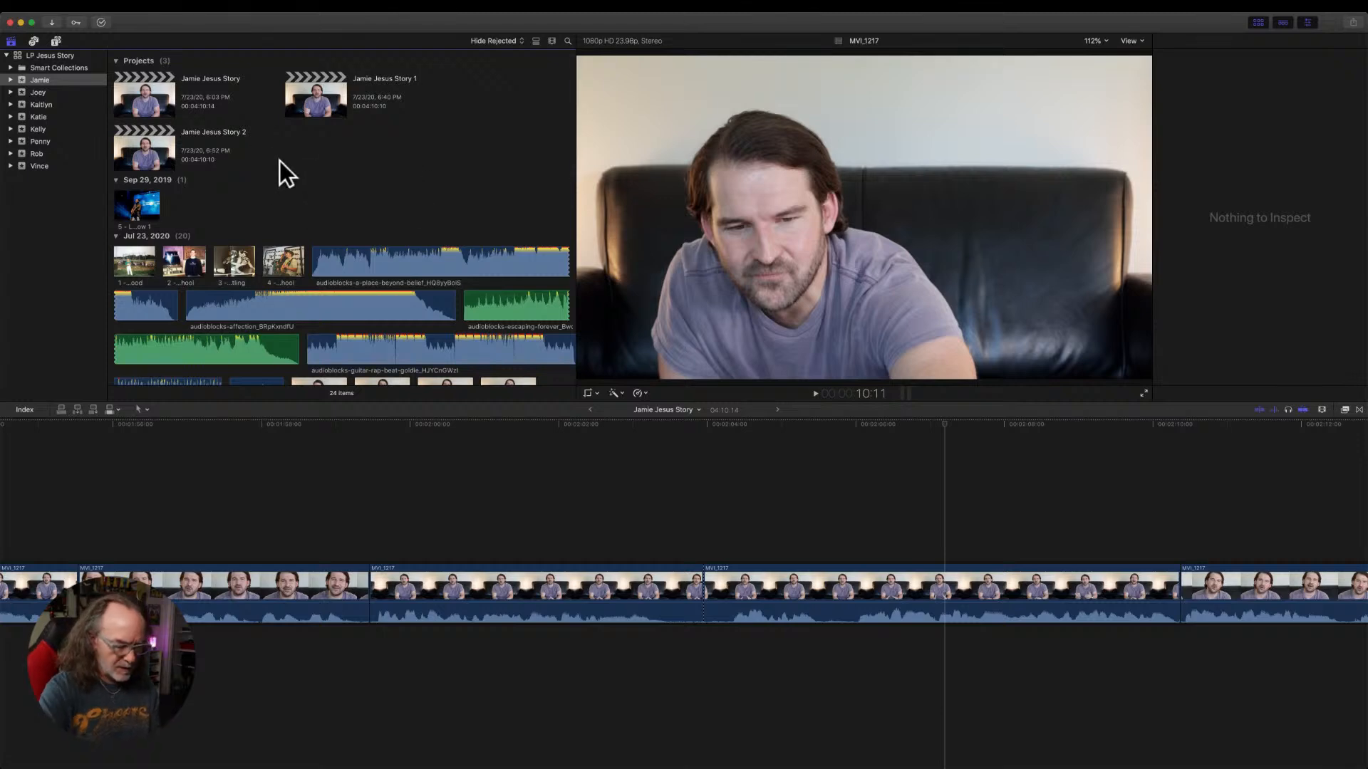
left_click(89, 6)
mouse_move(106, 34)
mouse_move(178, 19)
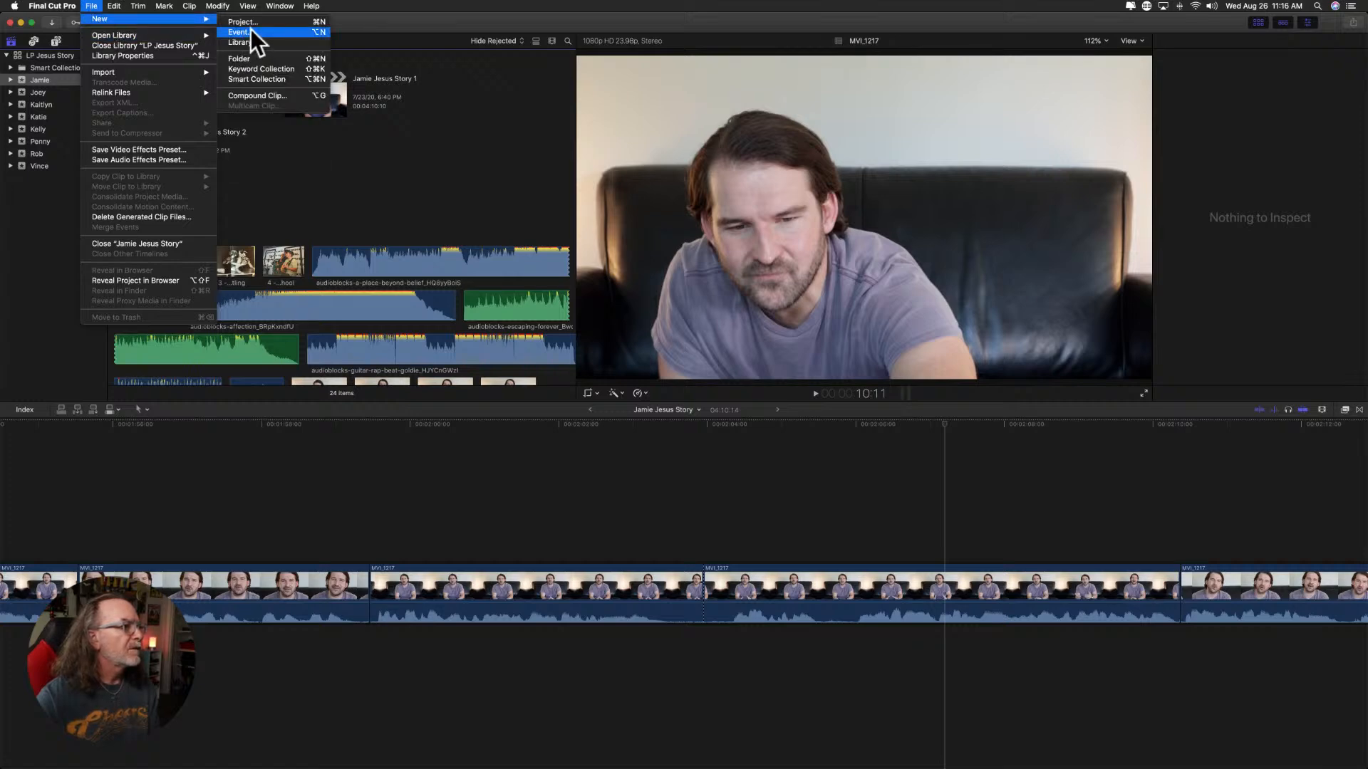
left_click(242, 32)
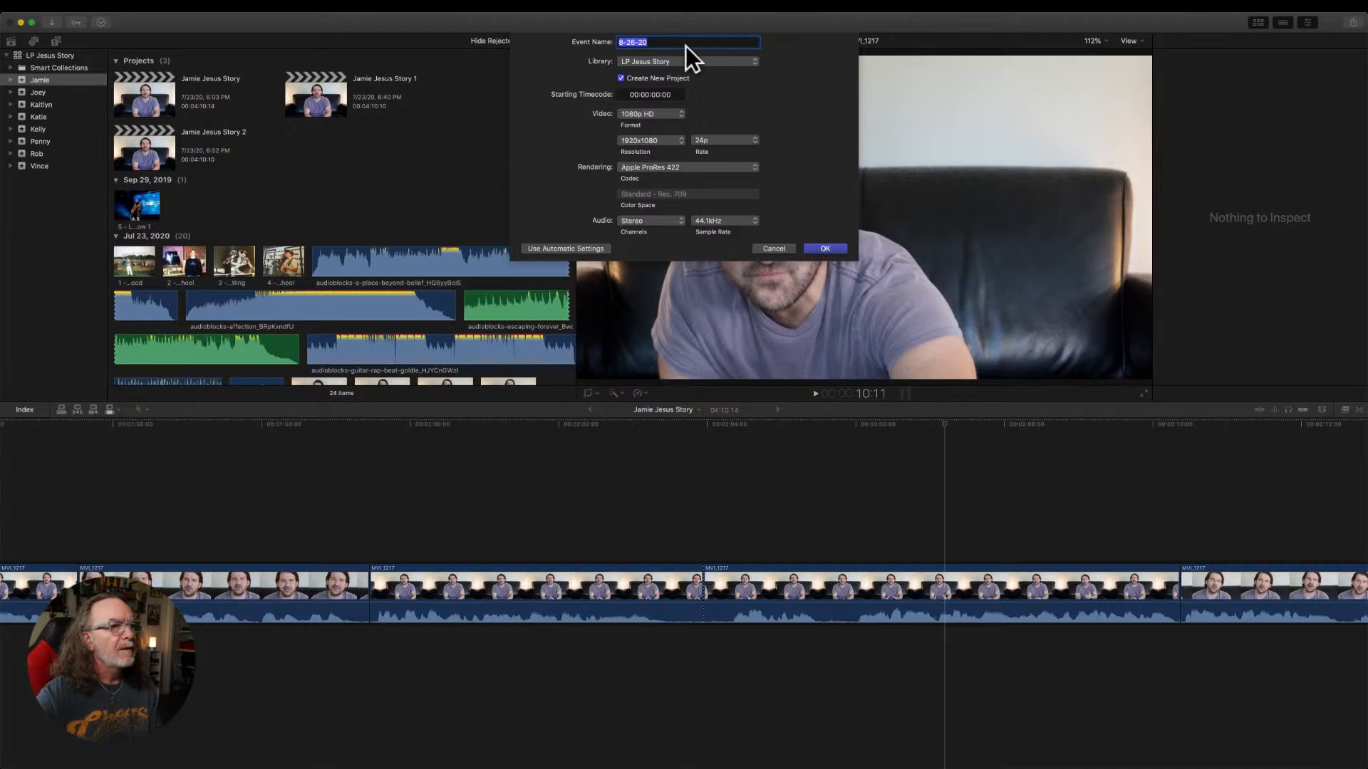
left_click(776, 249)
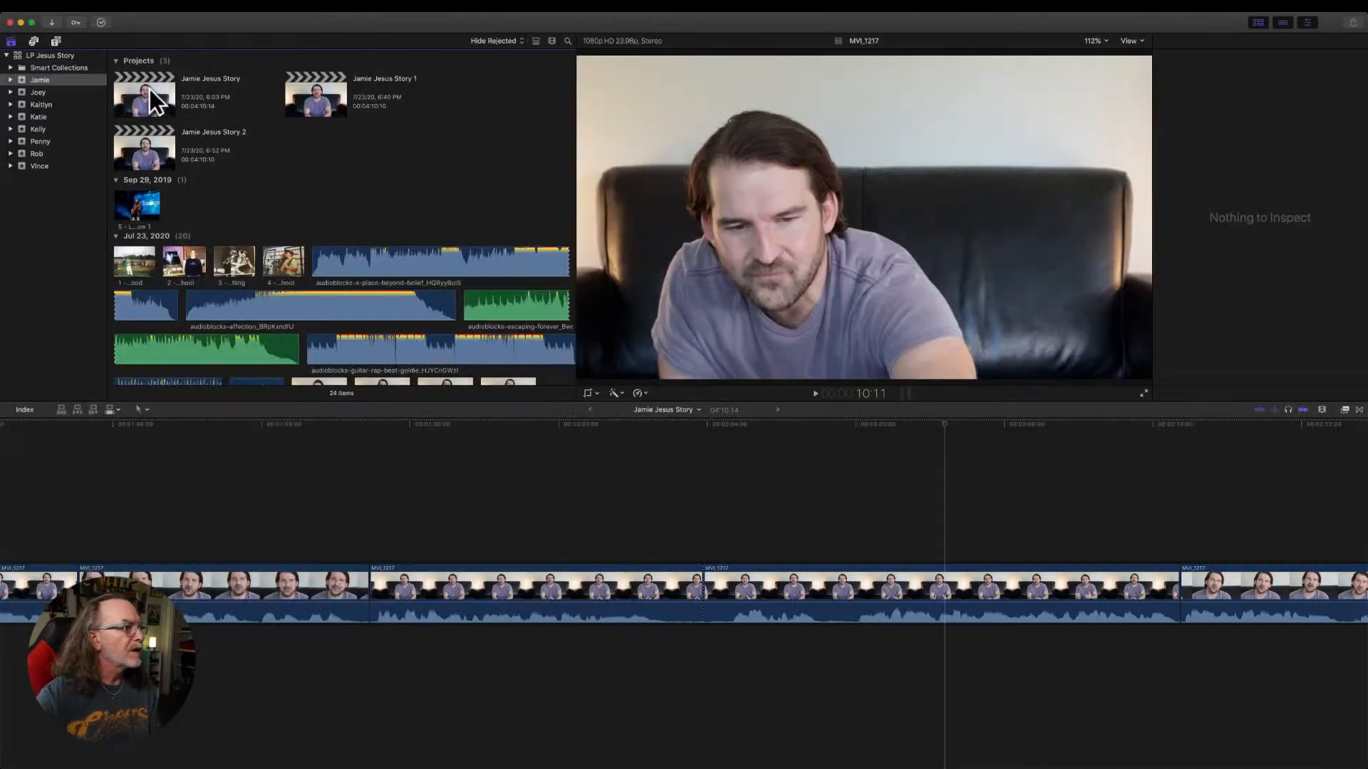
Duplicate the third project in the first event and open the copy in the timeline.
left_click(274, 168)
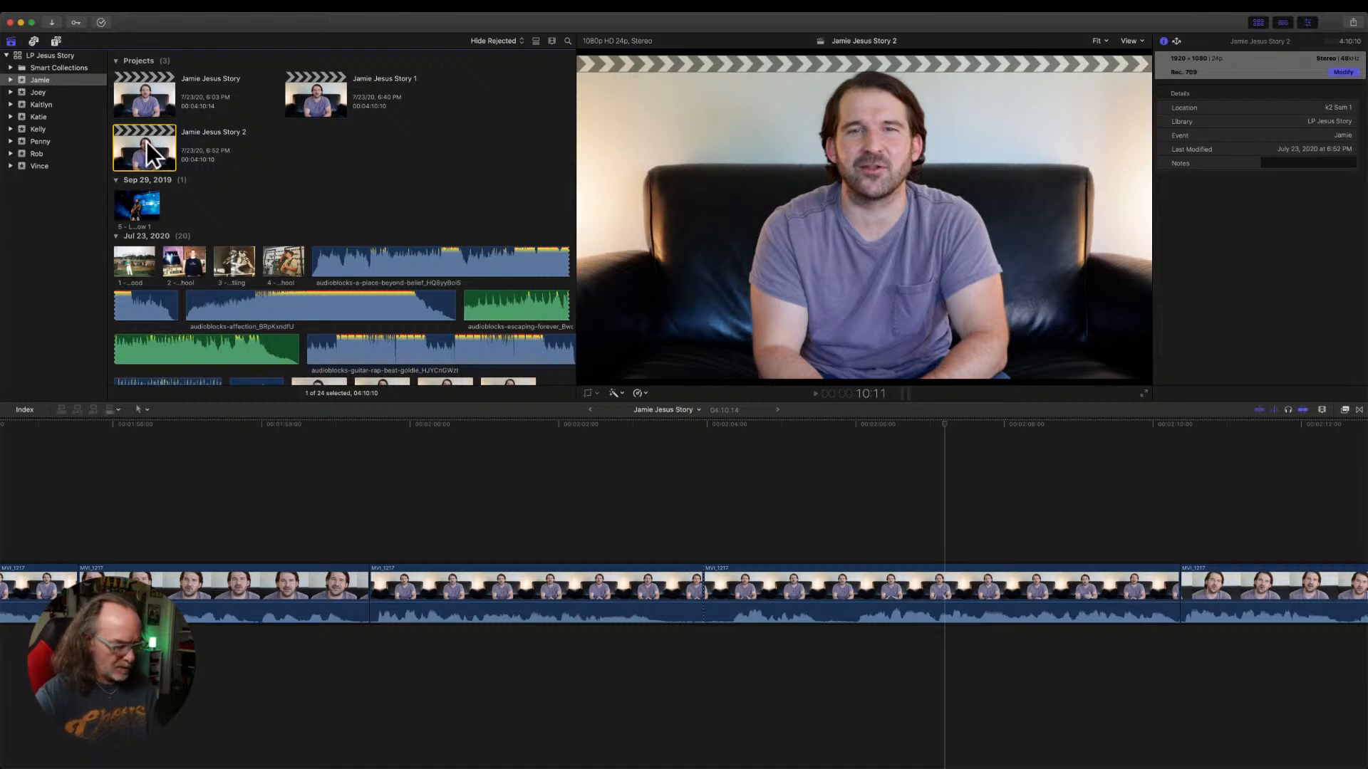
key("super+d")
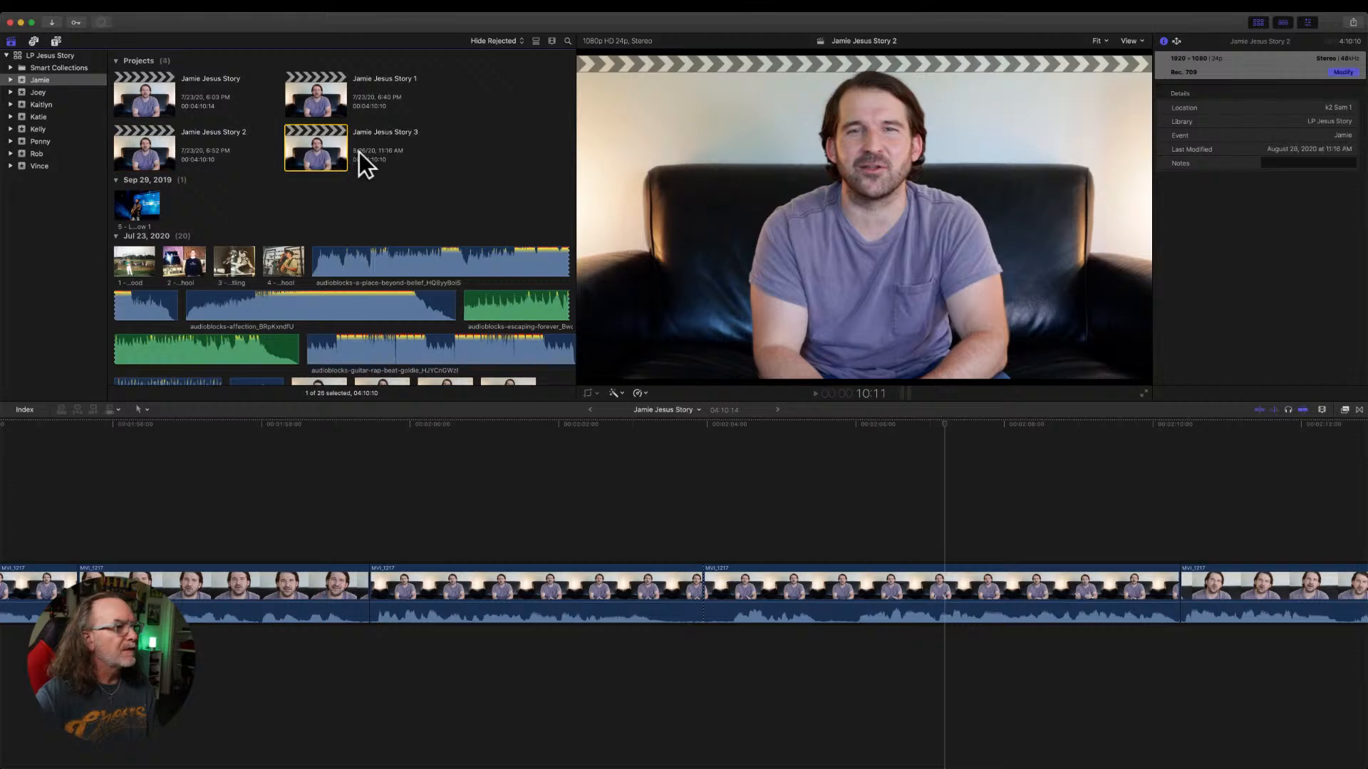
double_click(324, 153)
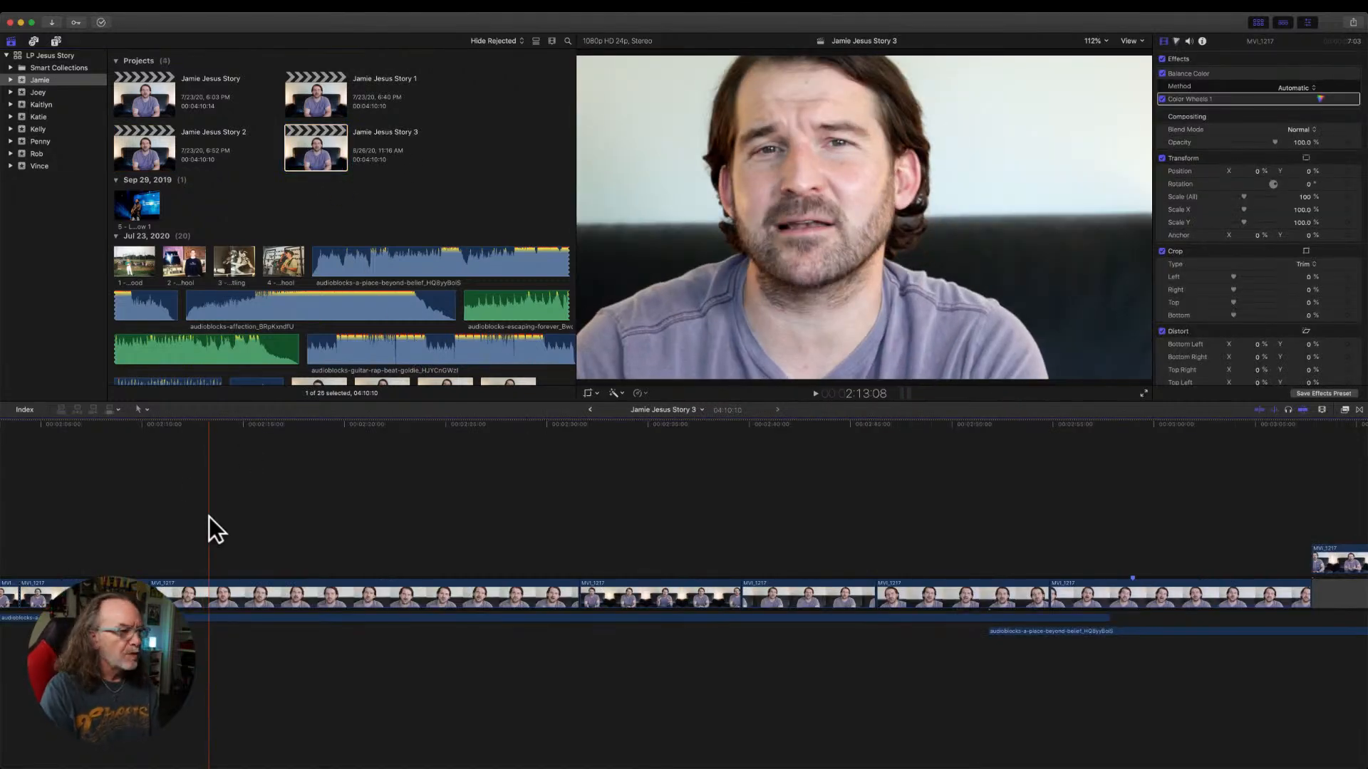
Delete every clip from the duplicated project so its timeline is empty.
key("super+minus")
key("super+minus")
key("super+minus")
scroll(284, 523, "left", 4)
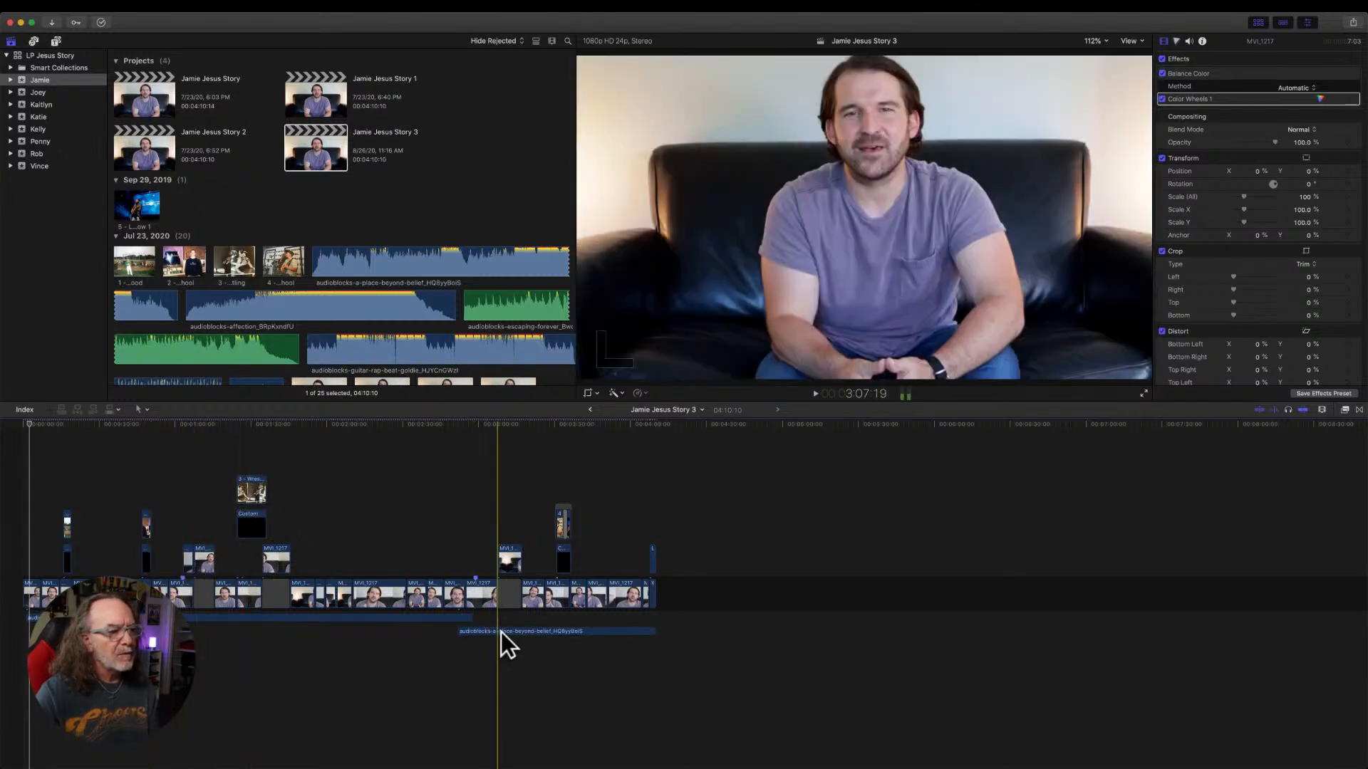
left_click_drag(605, 666, 6, 436)
key("Delete")
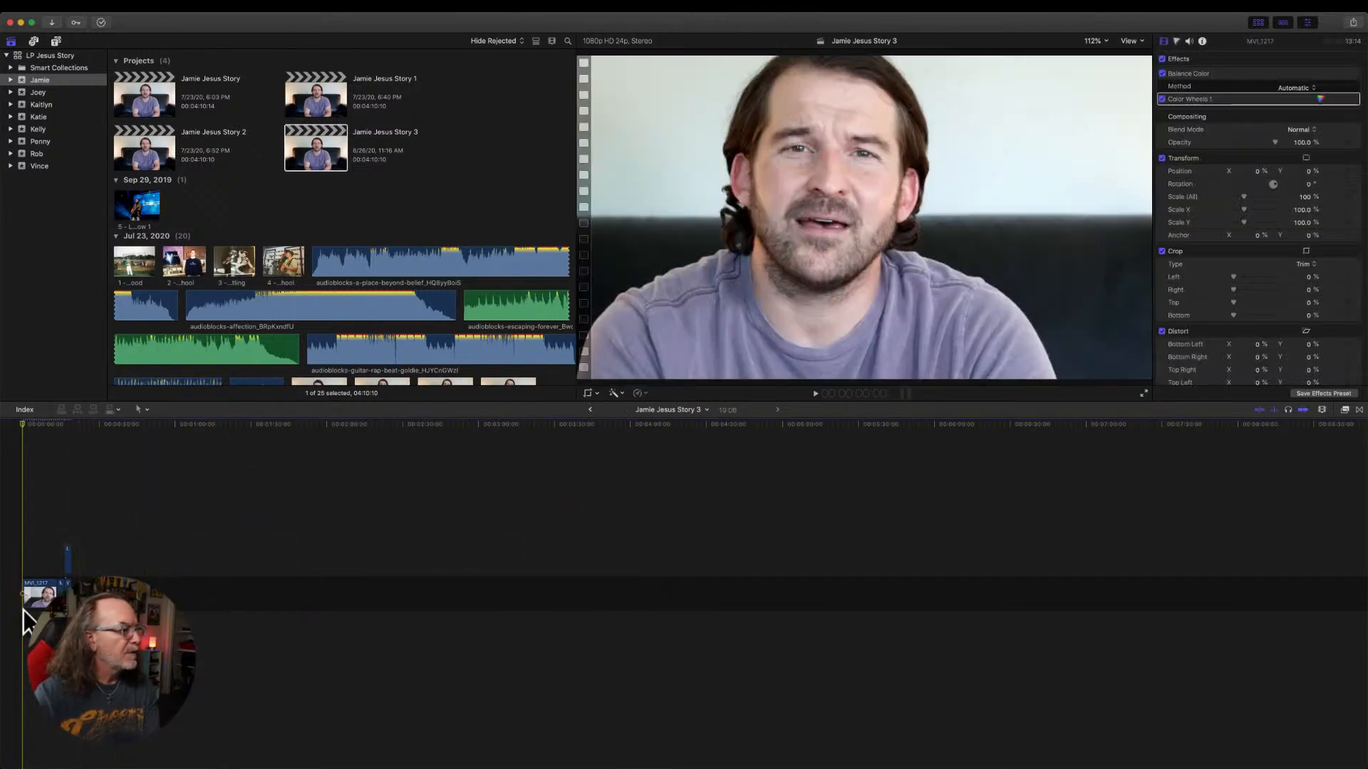
left_click_drag(58, 625, 13, 541)
left_click(107, 630)
left_click_drag(53, 631, 101, 516)
key("shift+z")
key("Delete")
Select the full length of the interview clip MVI_1217 in the browser and append it to the empty timeline.
scroll(442, 314, "down", 15)
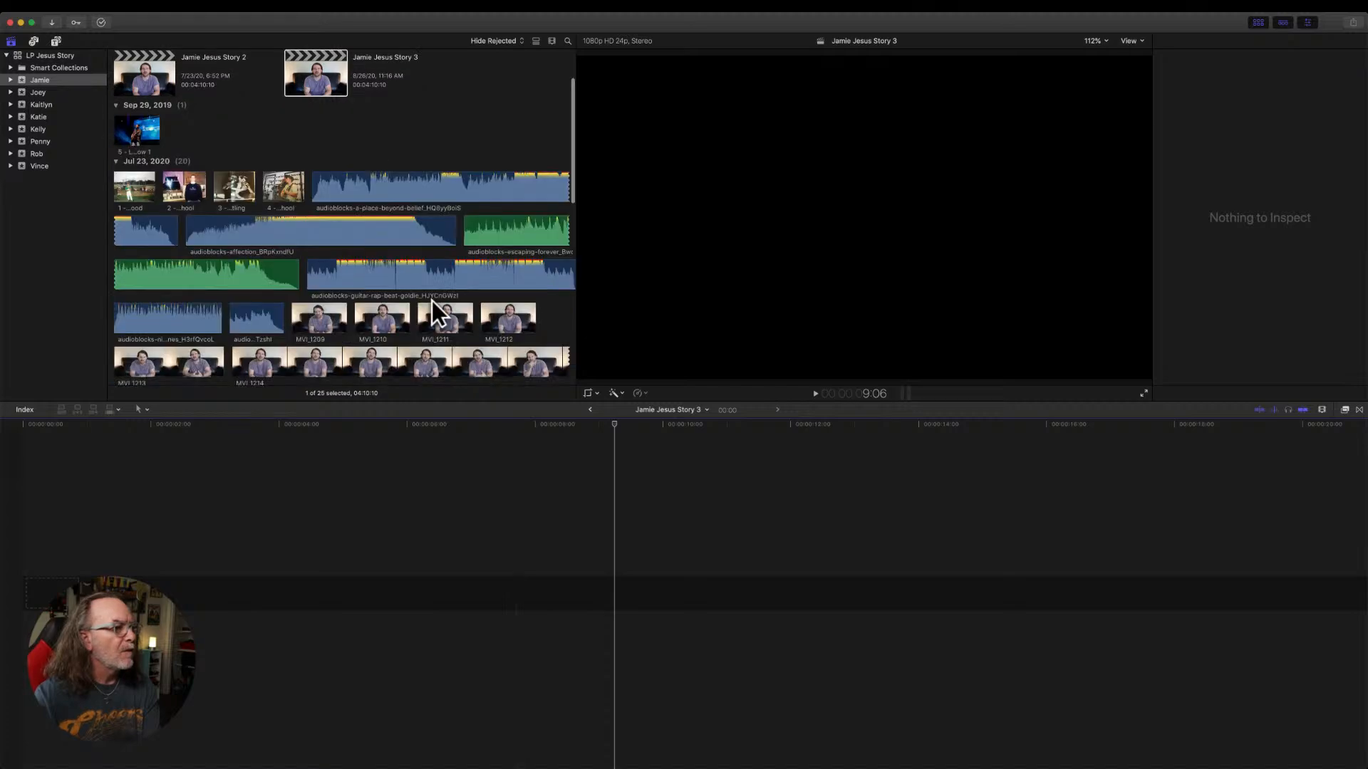
scroll(450, 317, "down", 3)
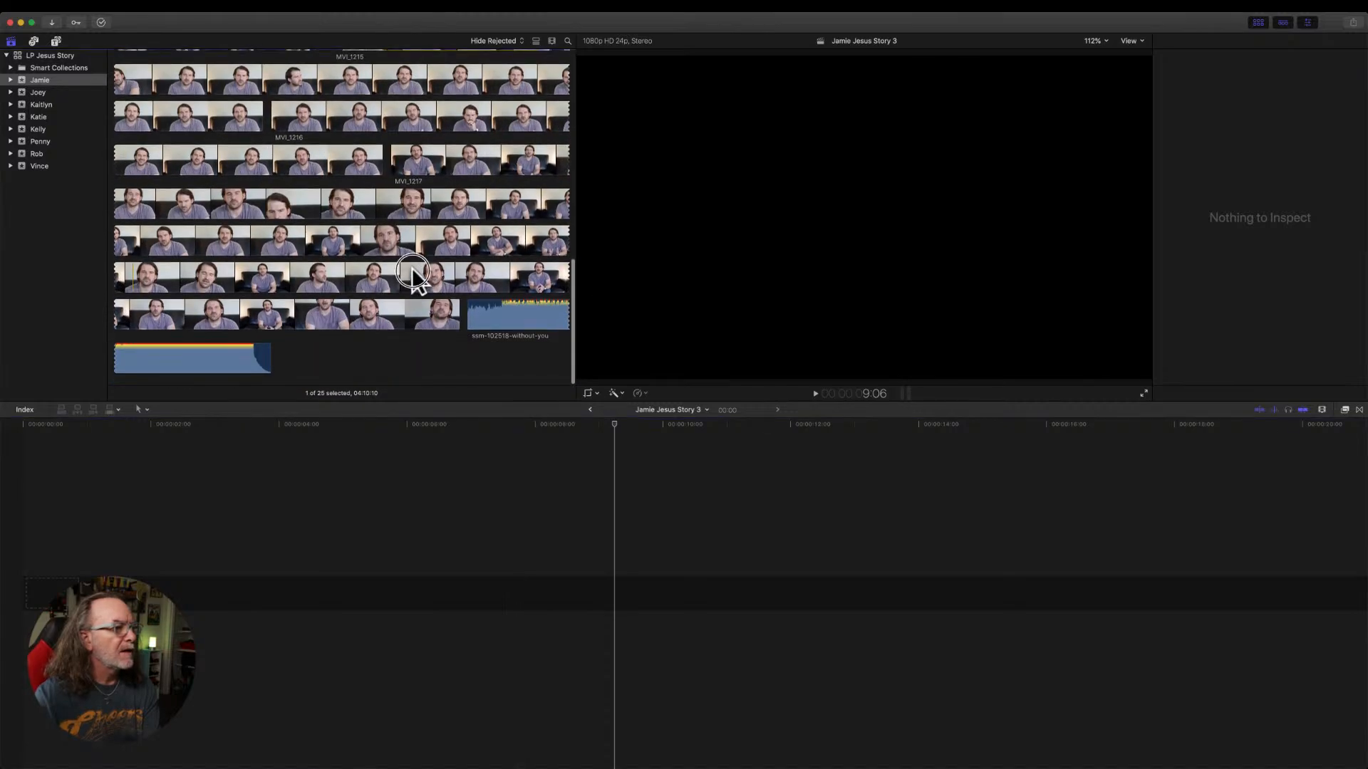
left_click(413, 275)
key("super+4")
left_click(404, 165)
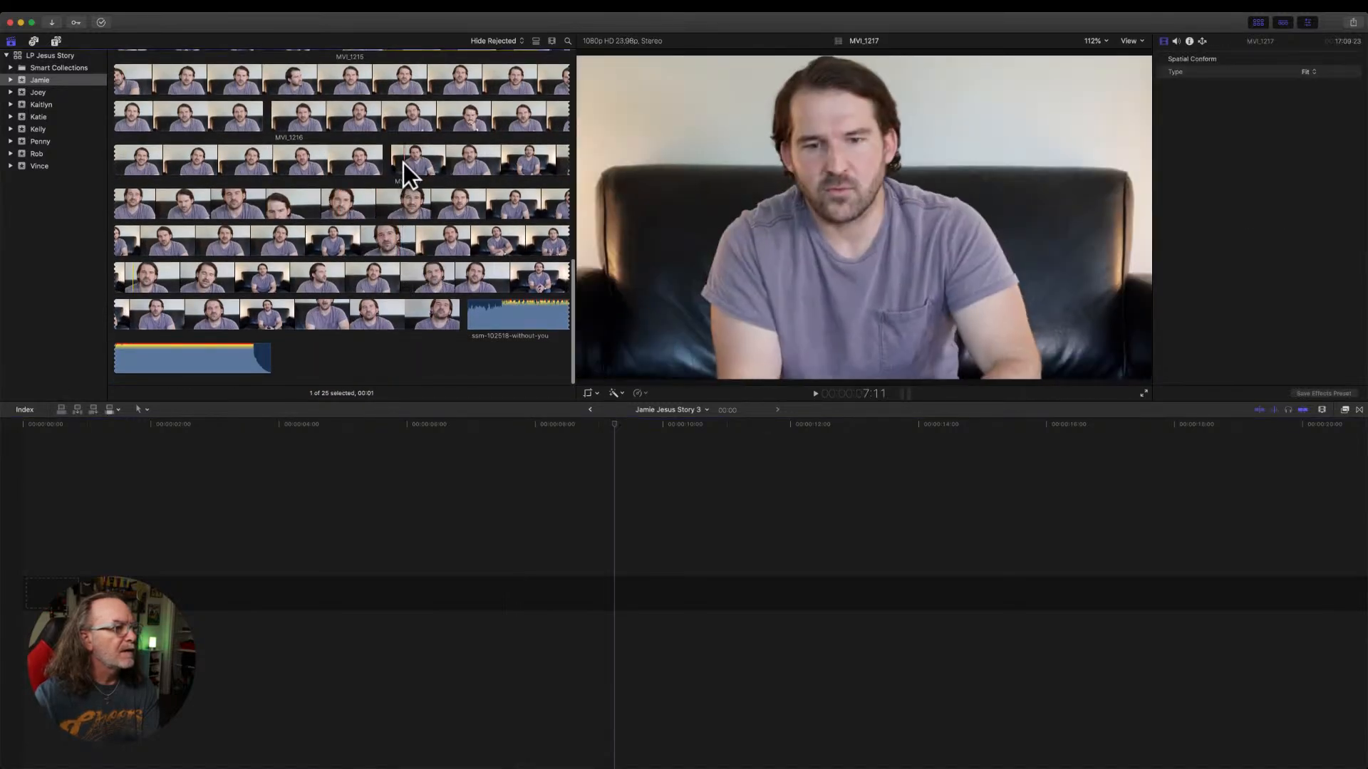
key("x")
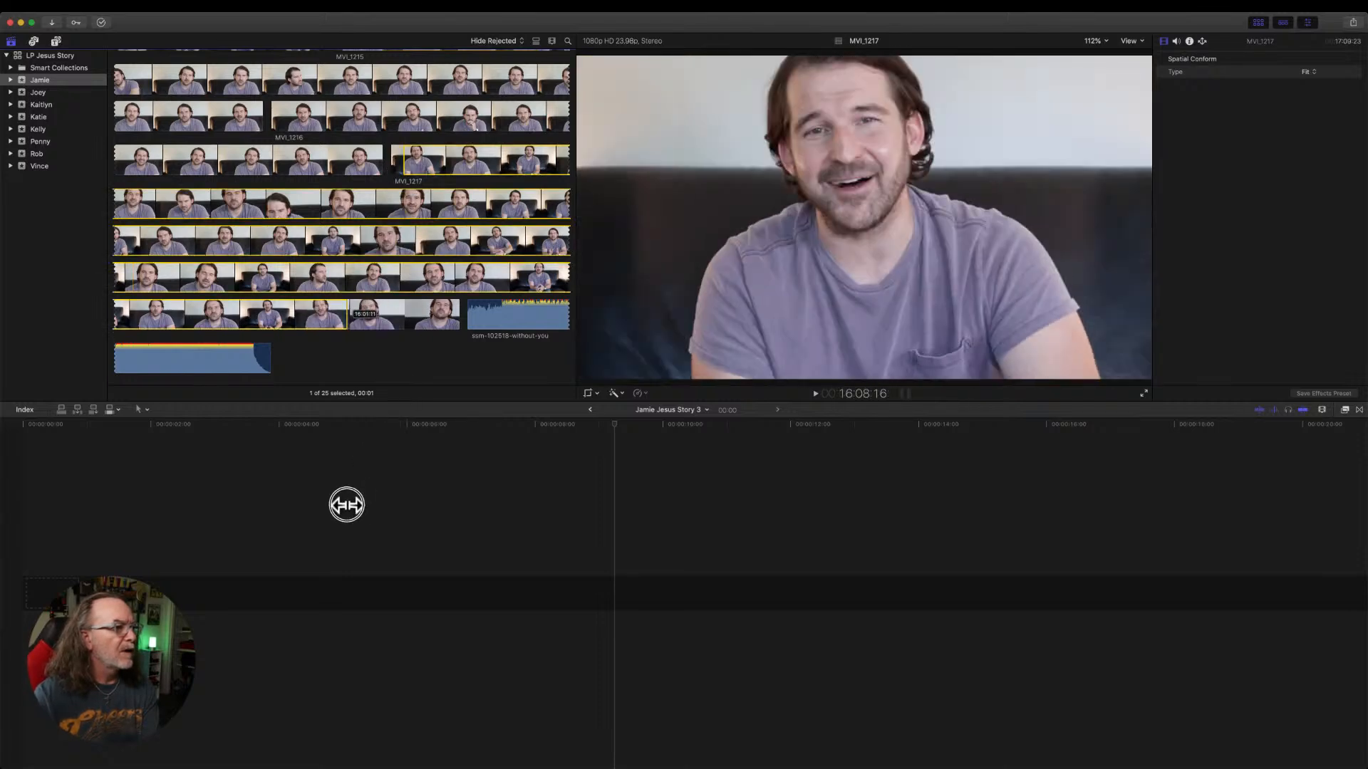
left_click_drag(352, 312, 459, 315)
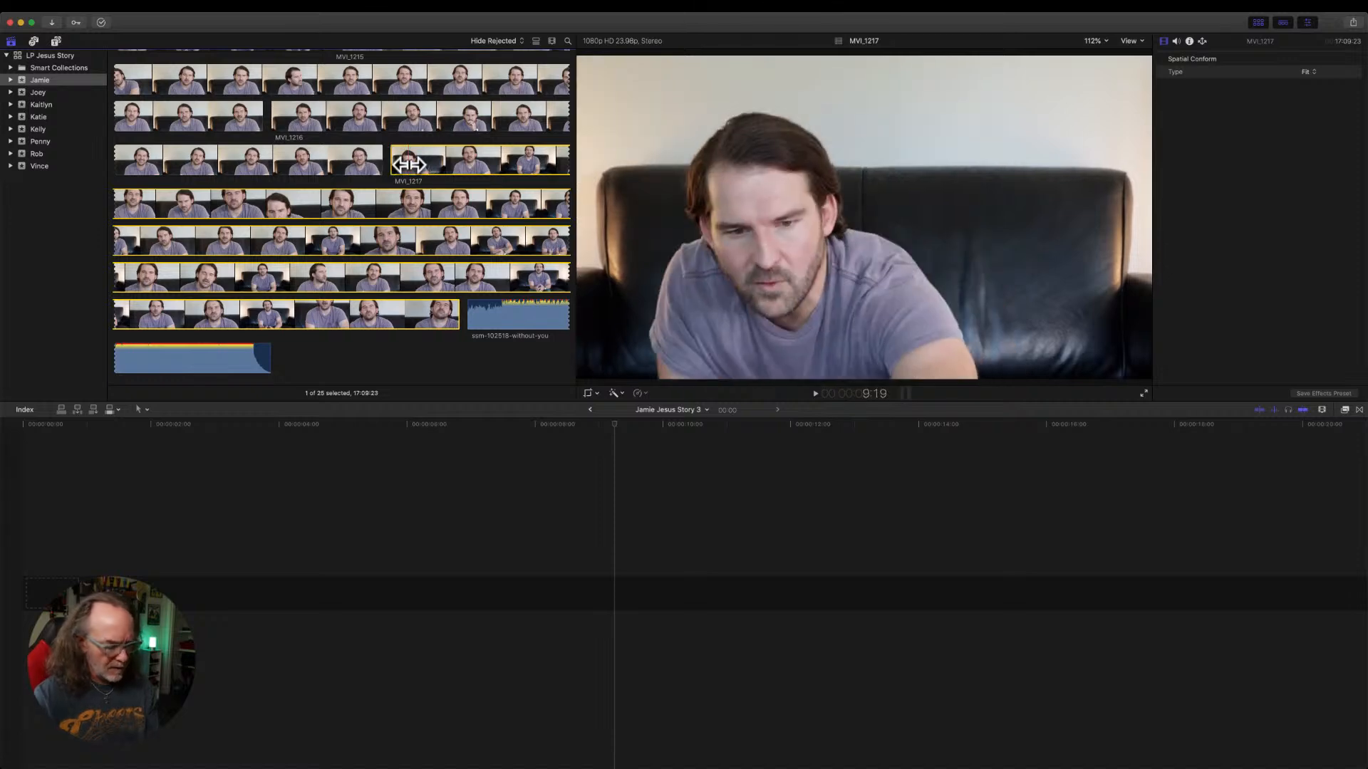
key("e")
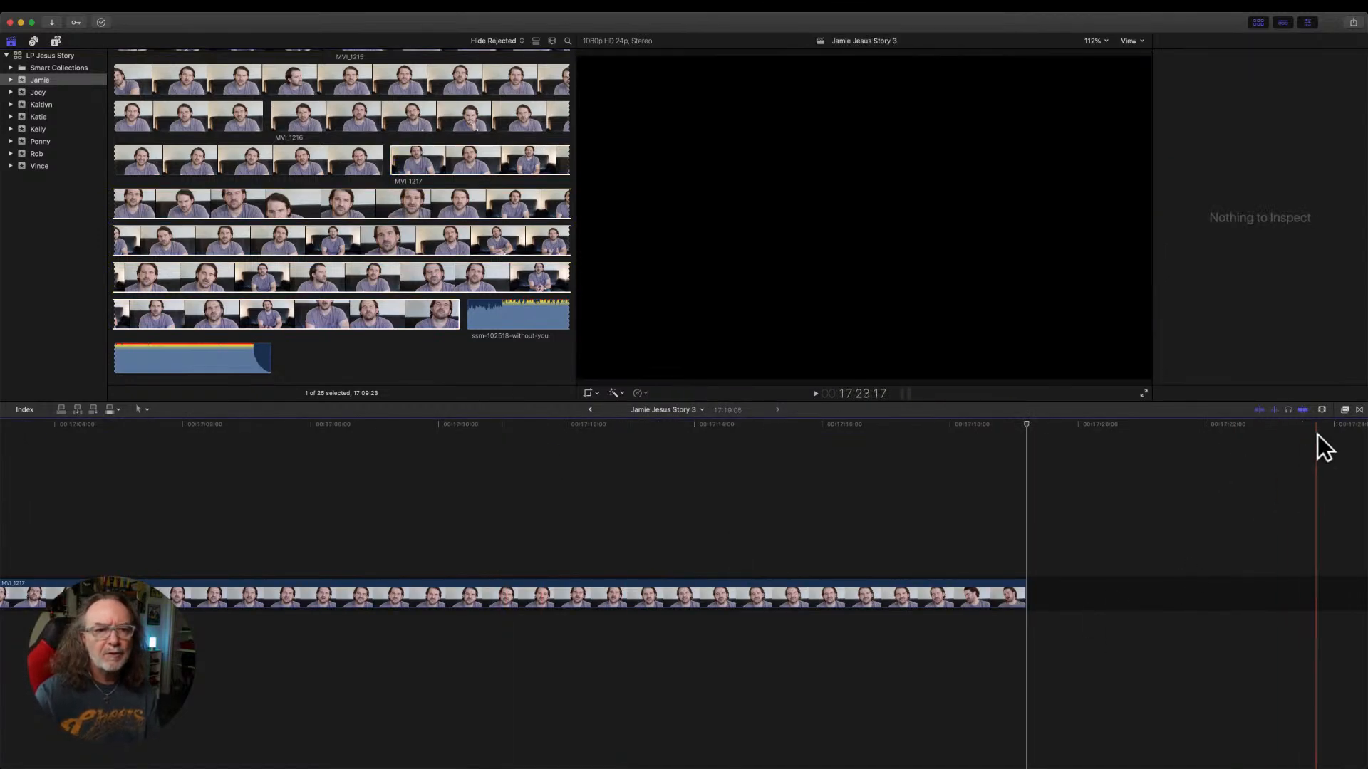
Display the timeline clip as a taller waveform only, fitted to the window, and remove the empty gap before MVI_1217.
left_click(1321, 411)
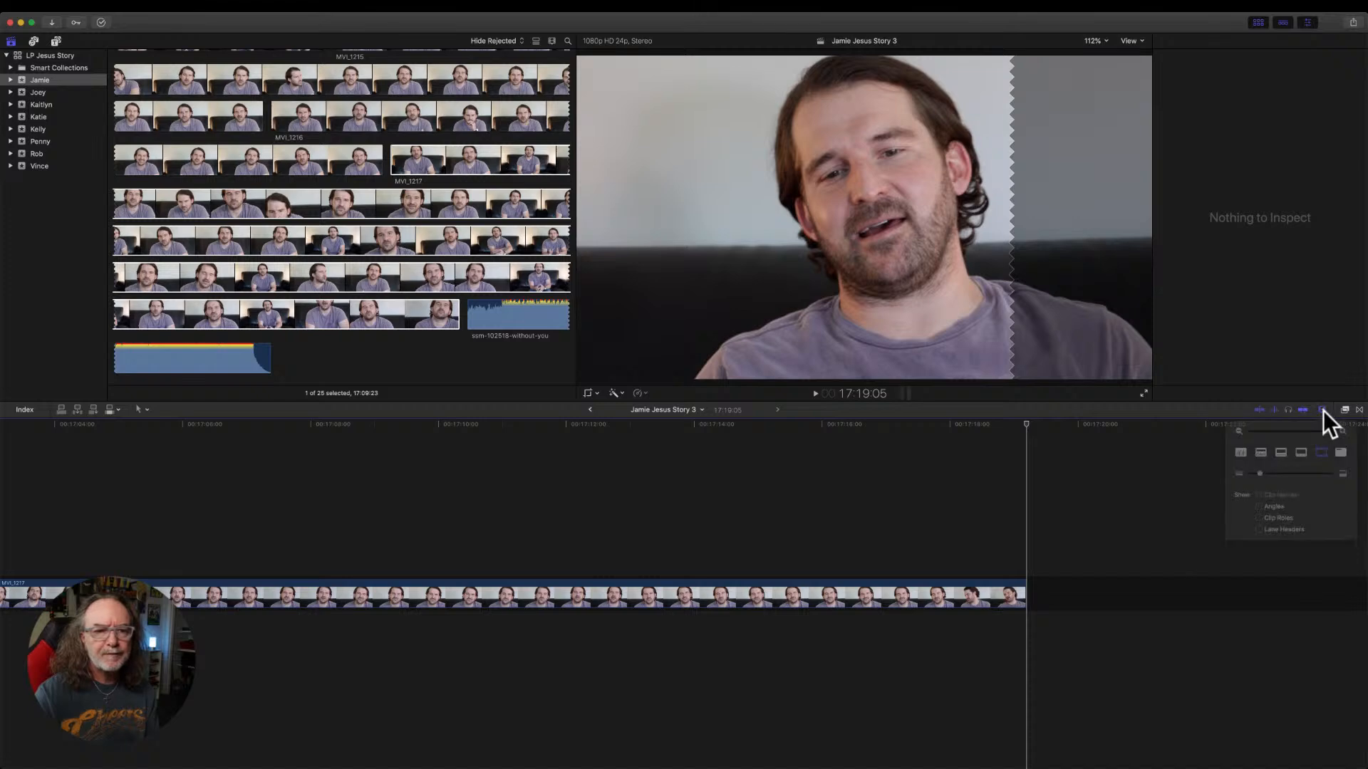
left_click(1231, 456)
left_click_drag(1254, 480, 1283, 482)
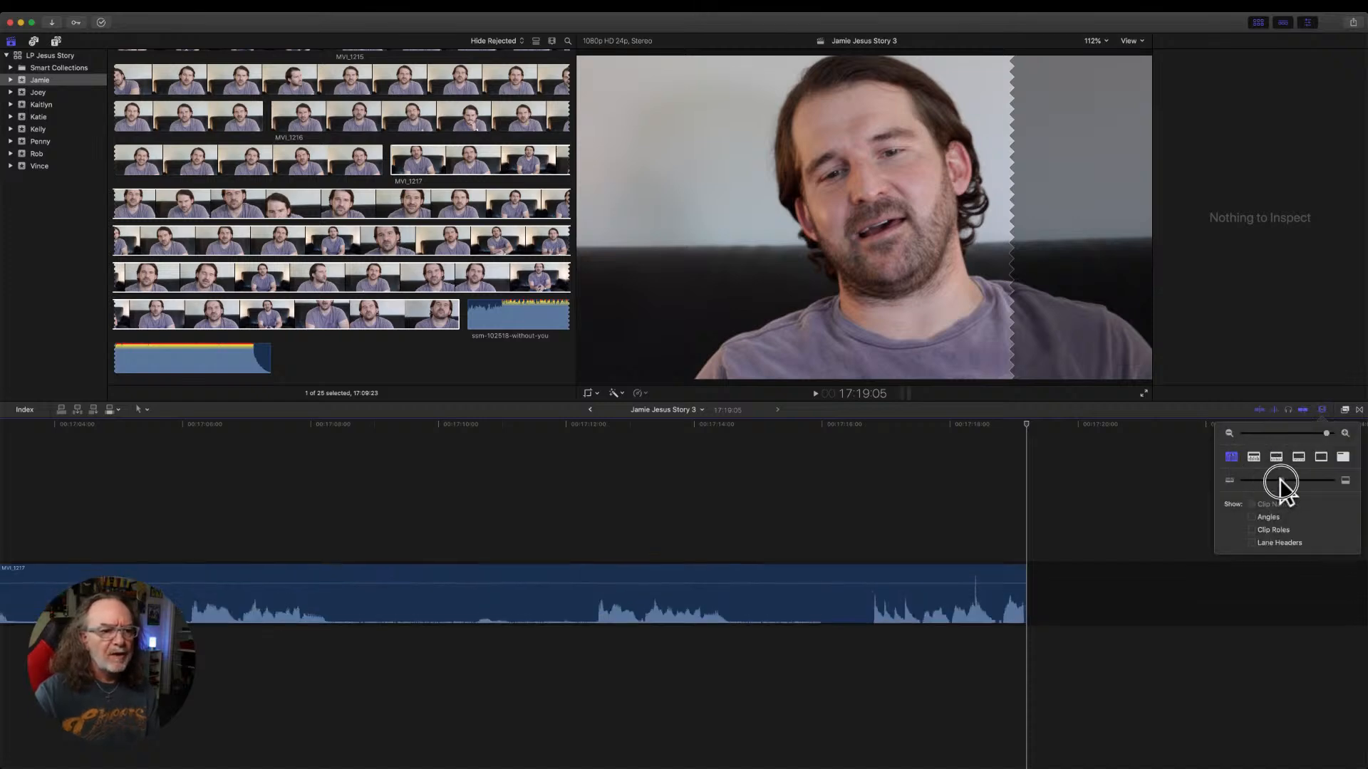
left_click_drag(1327, 432, 1277, 436)
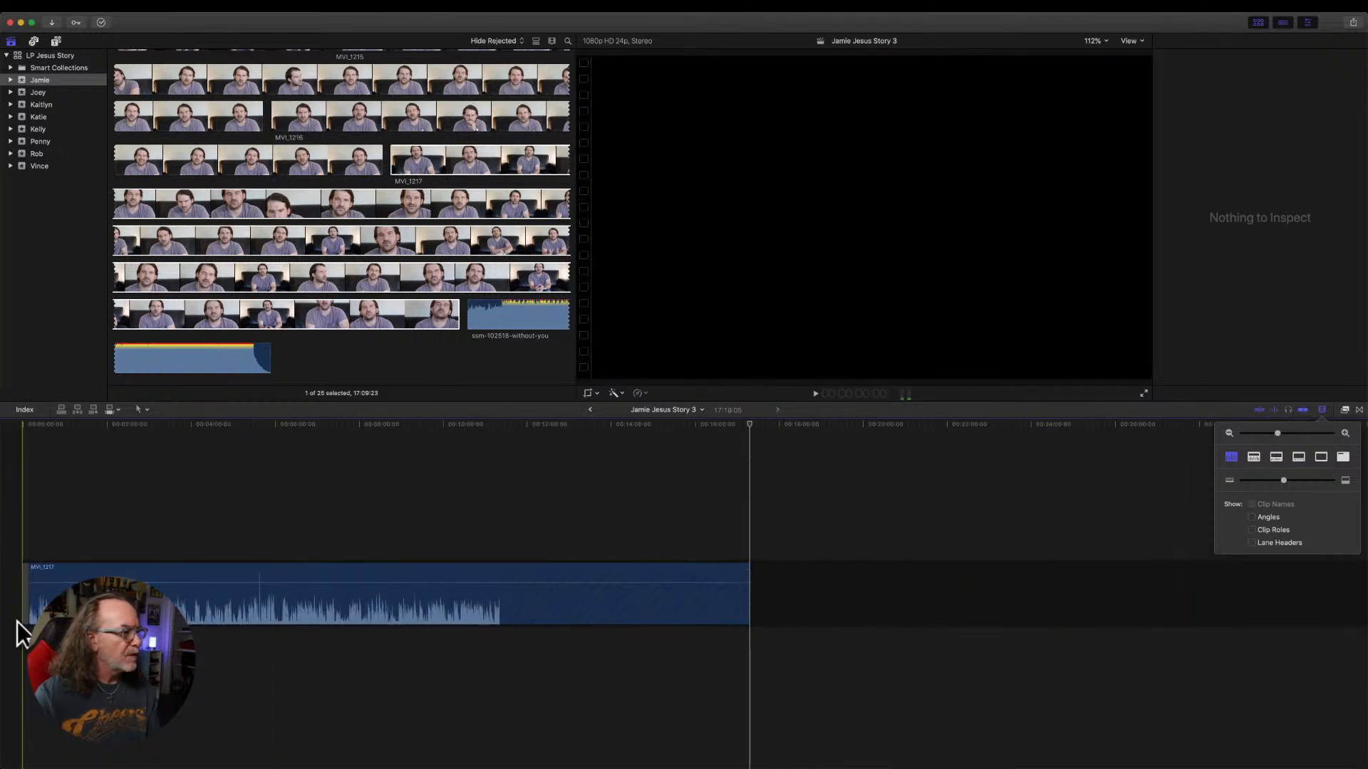
left_click(23, 612)
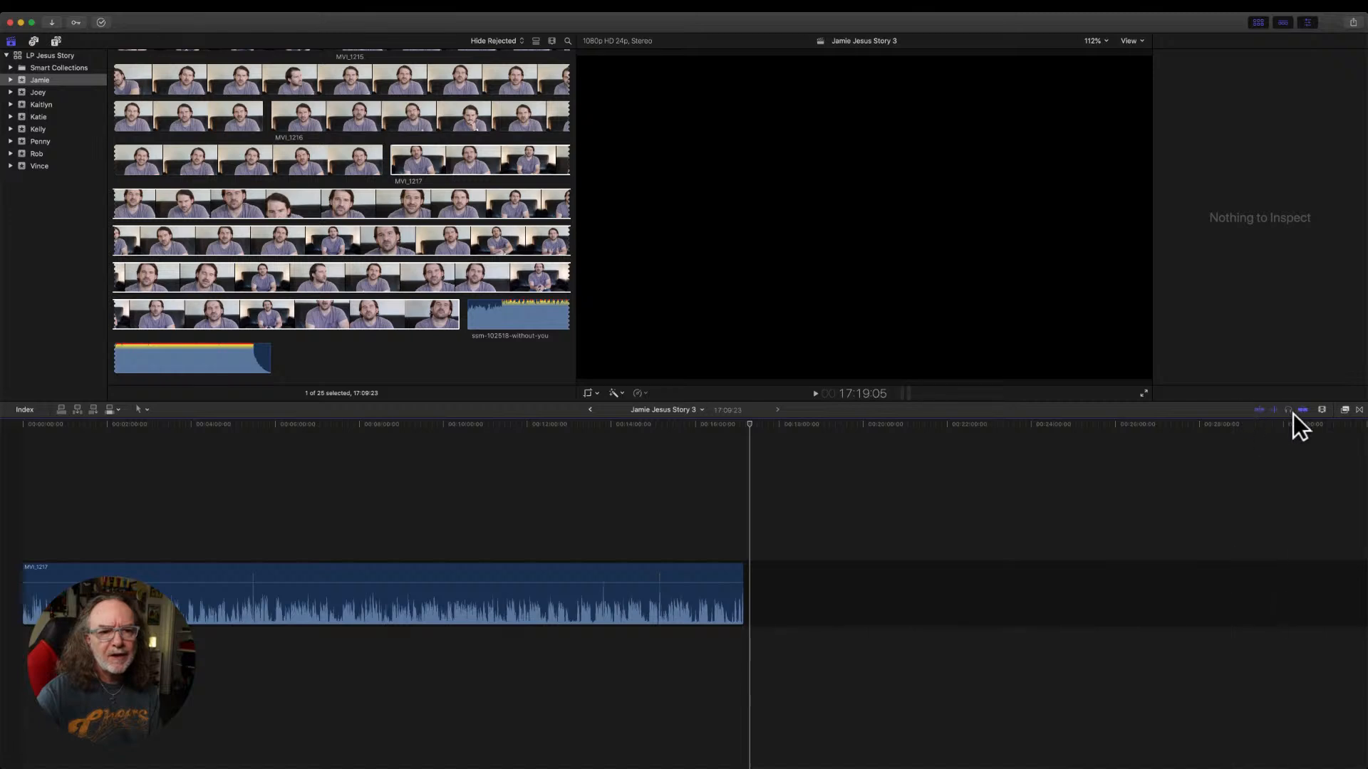
Show the timeline clip as a large filmstrip with a small waveform, and increase the clip height.
left_click(1323, 410)
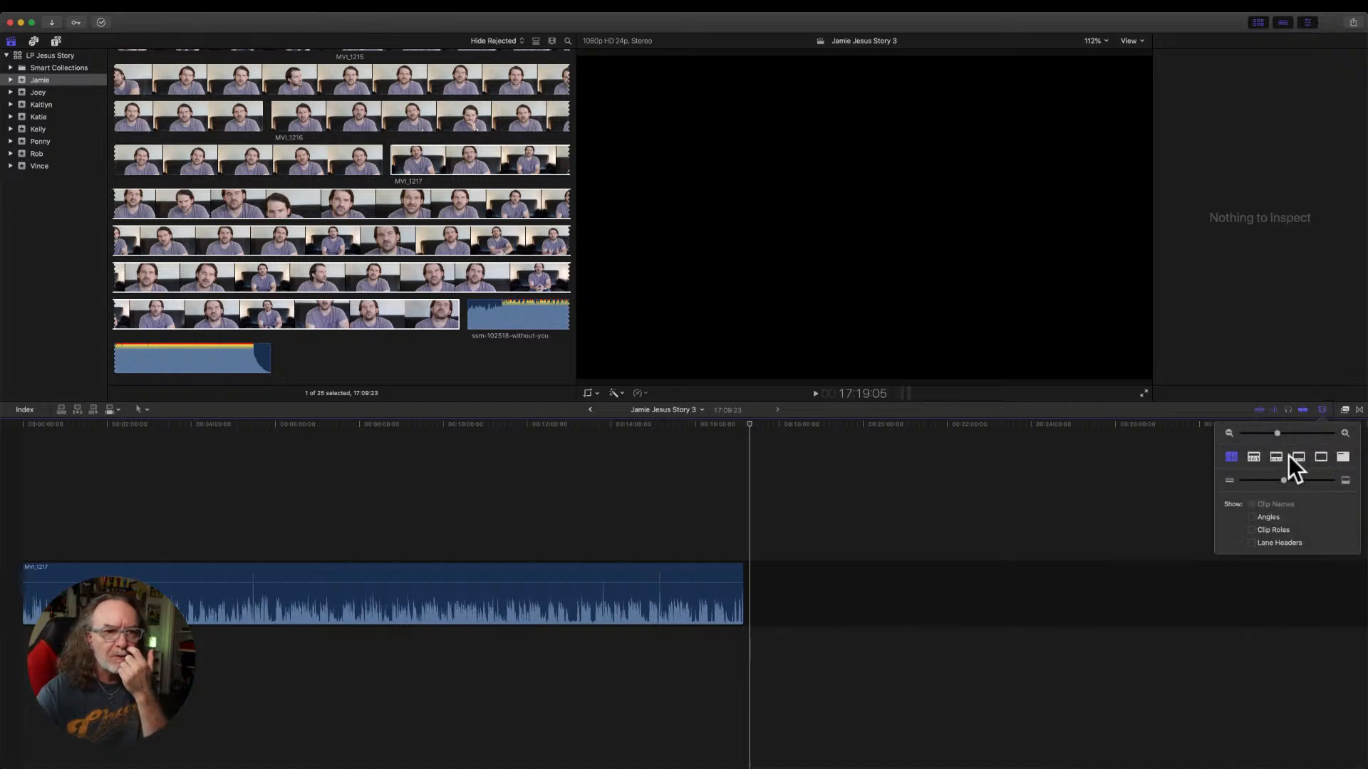
left_click(1277, 457)
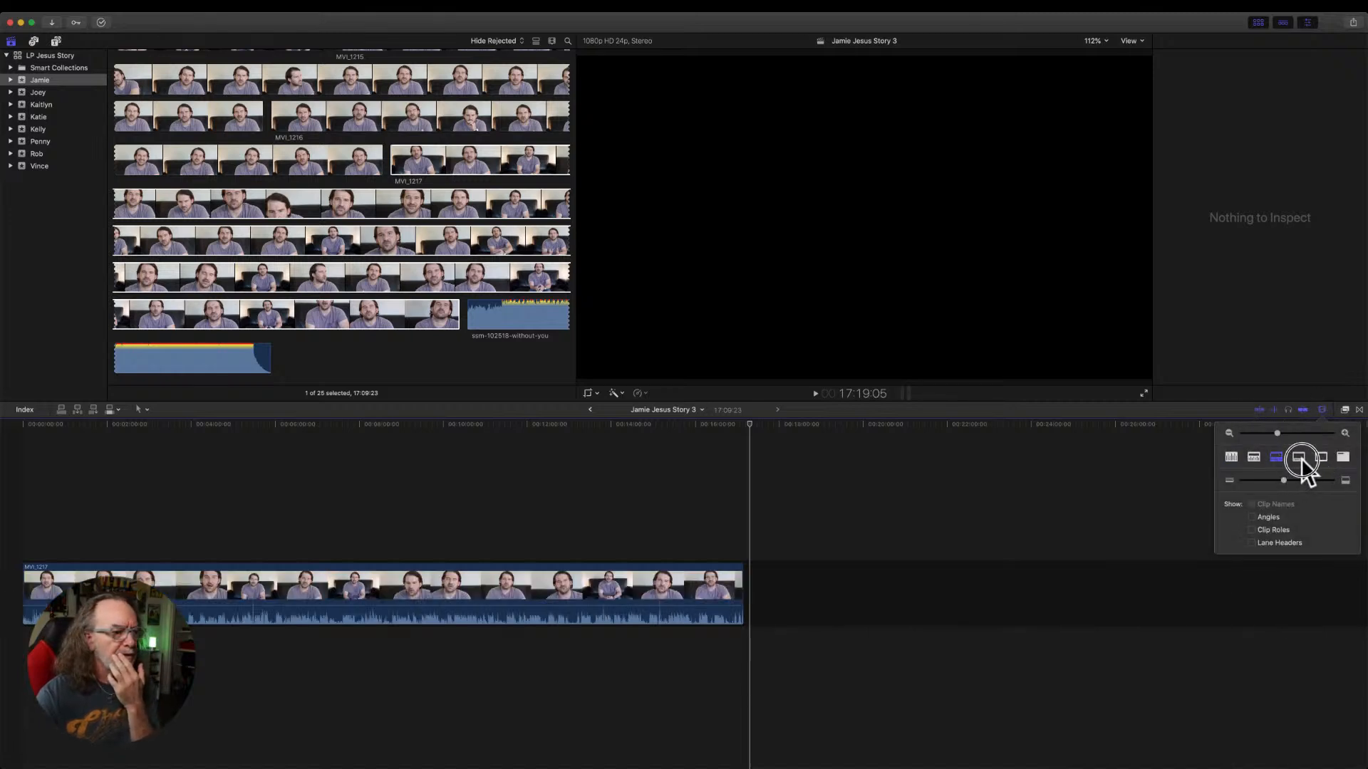
left_click(1300, 458)
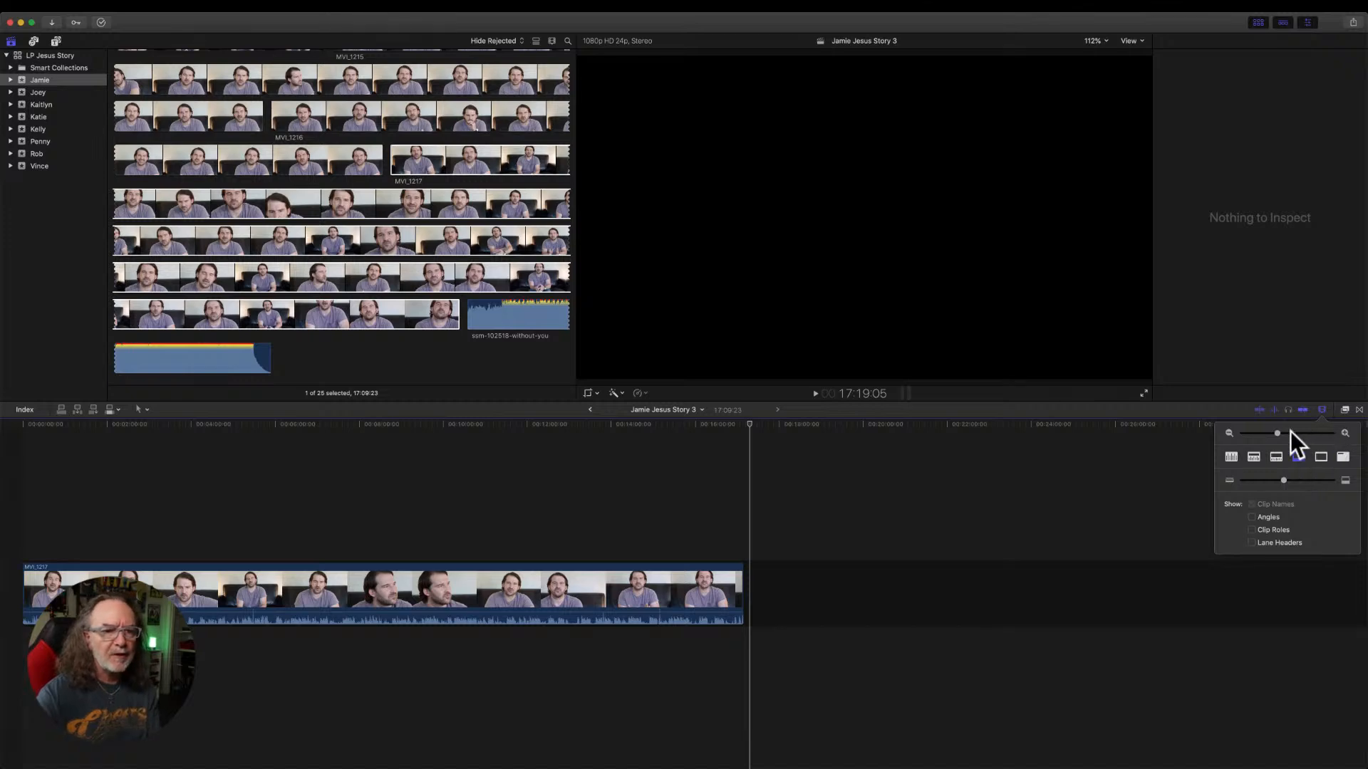
left_click_drag(1278, 433, 1282, 434)
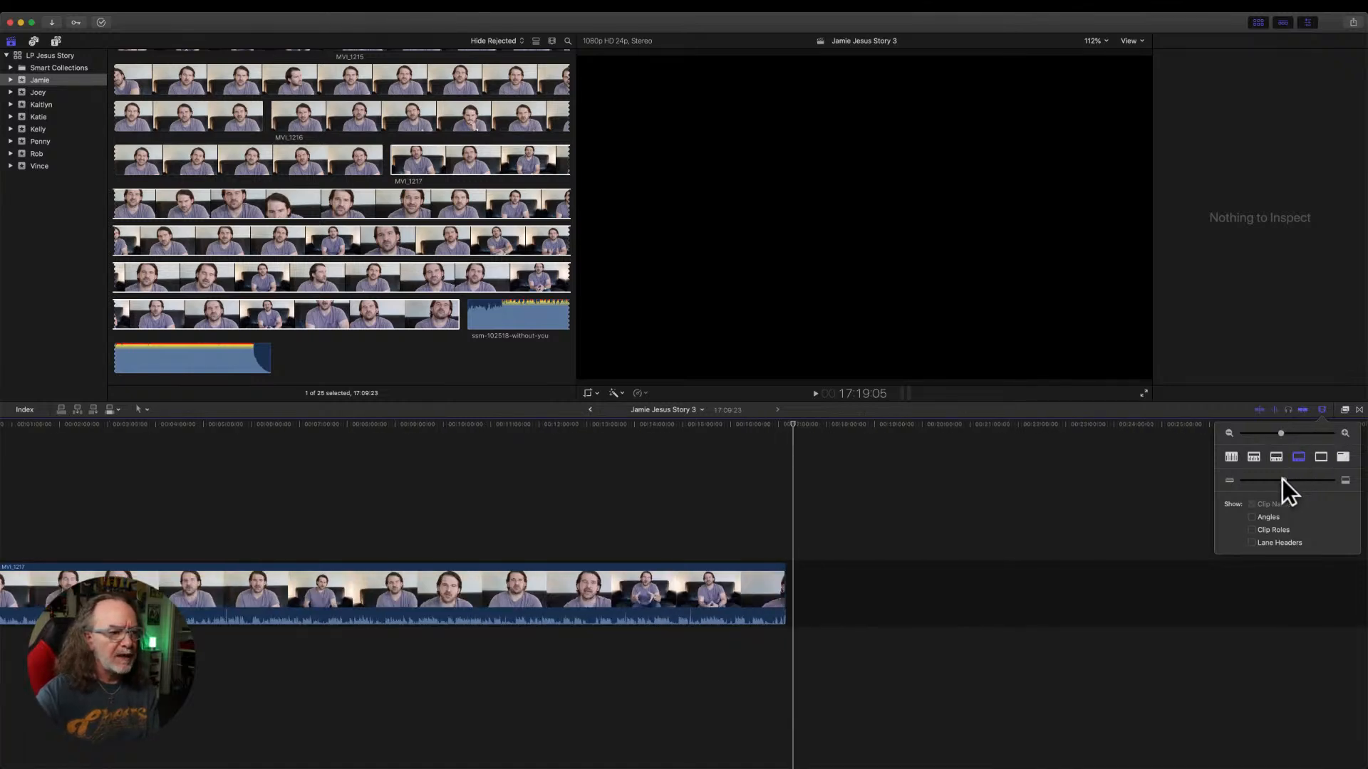
left_click_drag(1288, 482, 1312, 480)
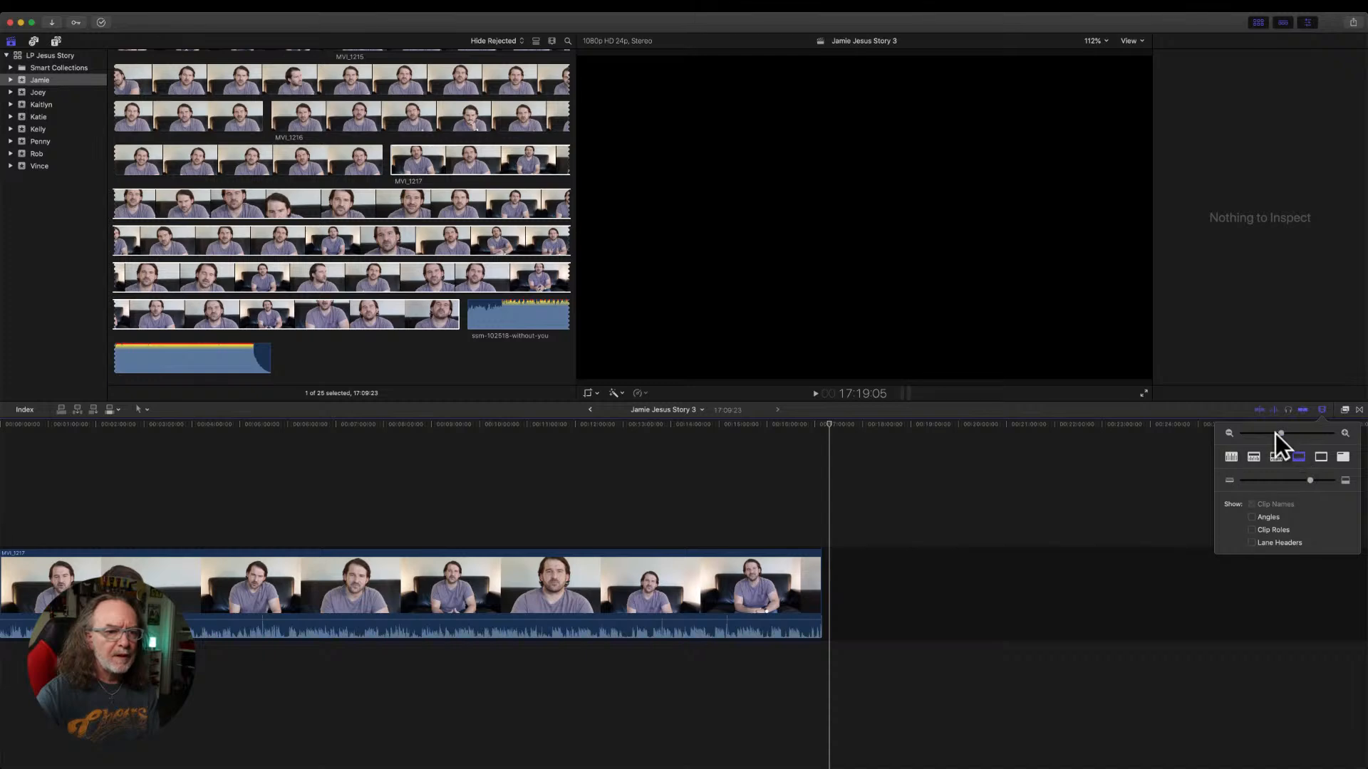
left_click_drag(1280, 434, 1276, 434)
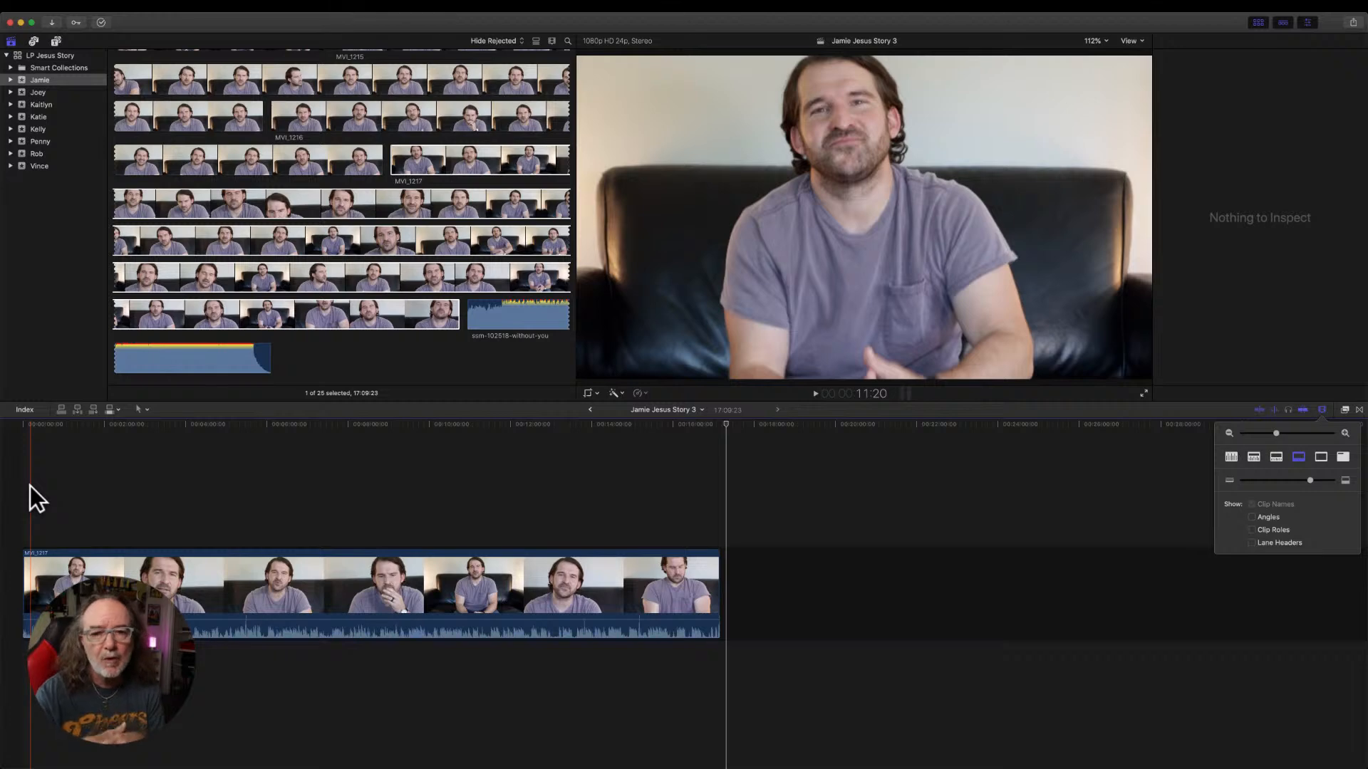
Lower the volume of MVI_1217 in the timeline and play the speech from about 47 seconds.
left_click(366, 593)
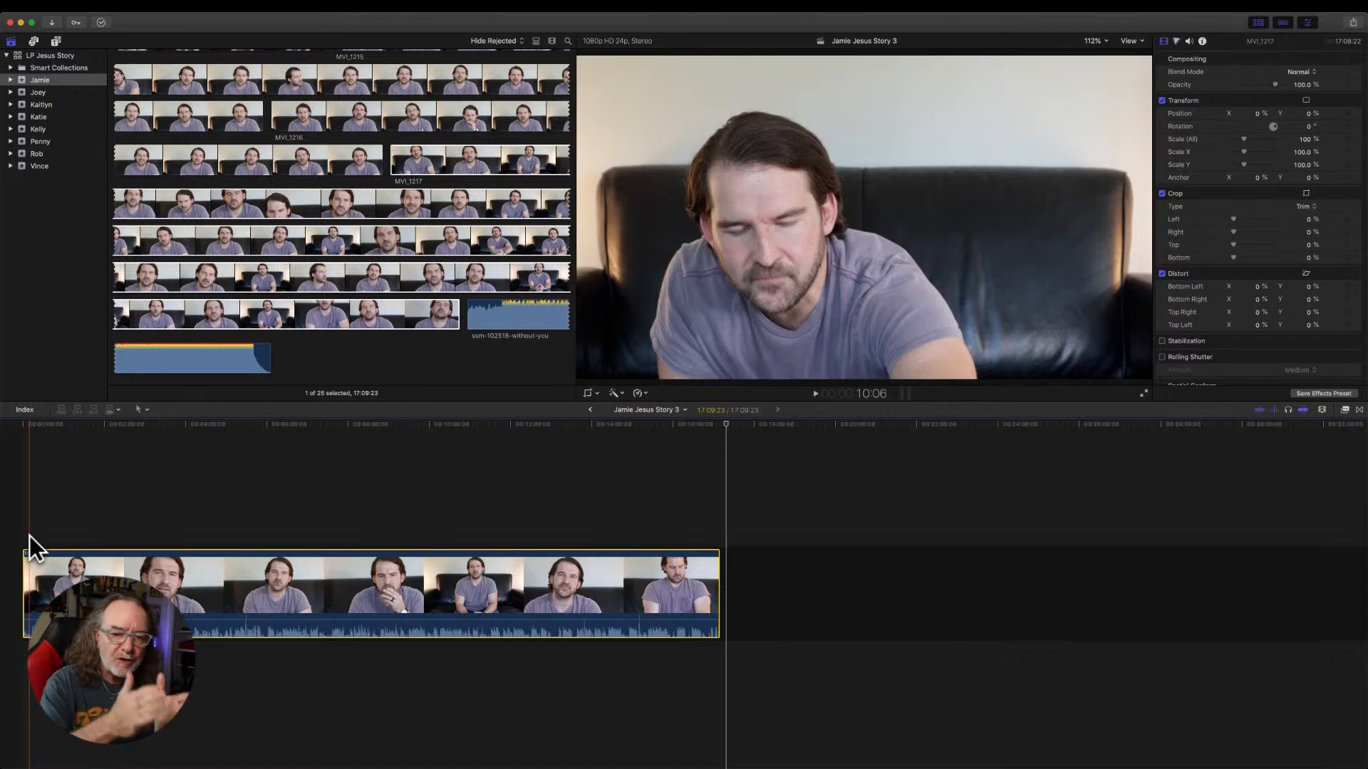
key("space")
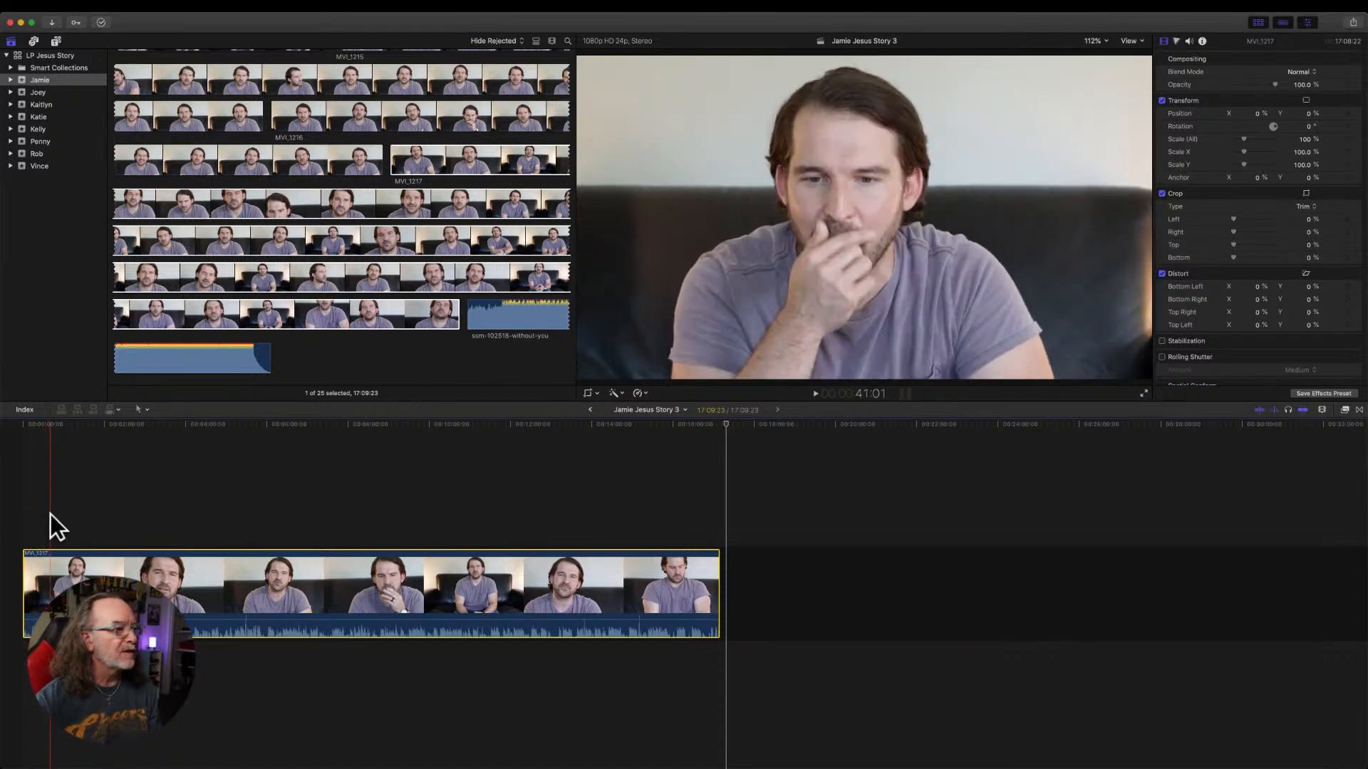
key("space")
left_click_drag(180, 605, 186, 621)
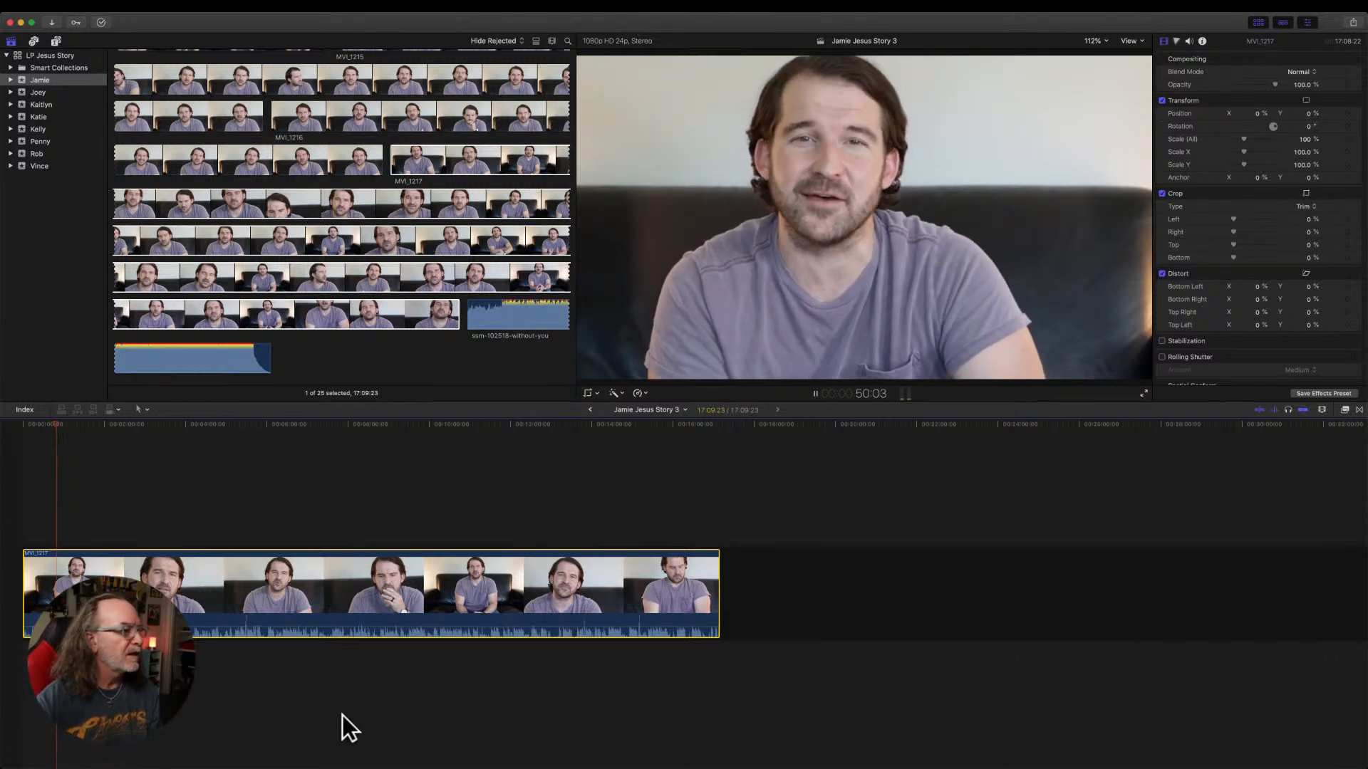
mouse_move(55, 426)
left_mouse_down()
mouse_move(76, 426)
mouse_move(63, 428)
left_mouse_up()
left_click_drag(60, 431, 54, 429)
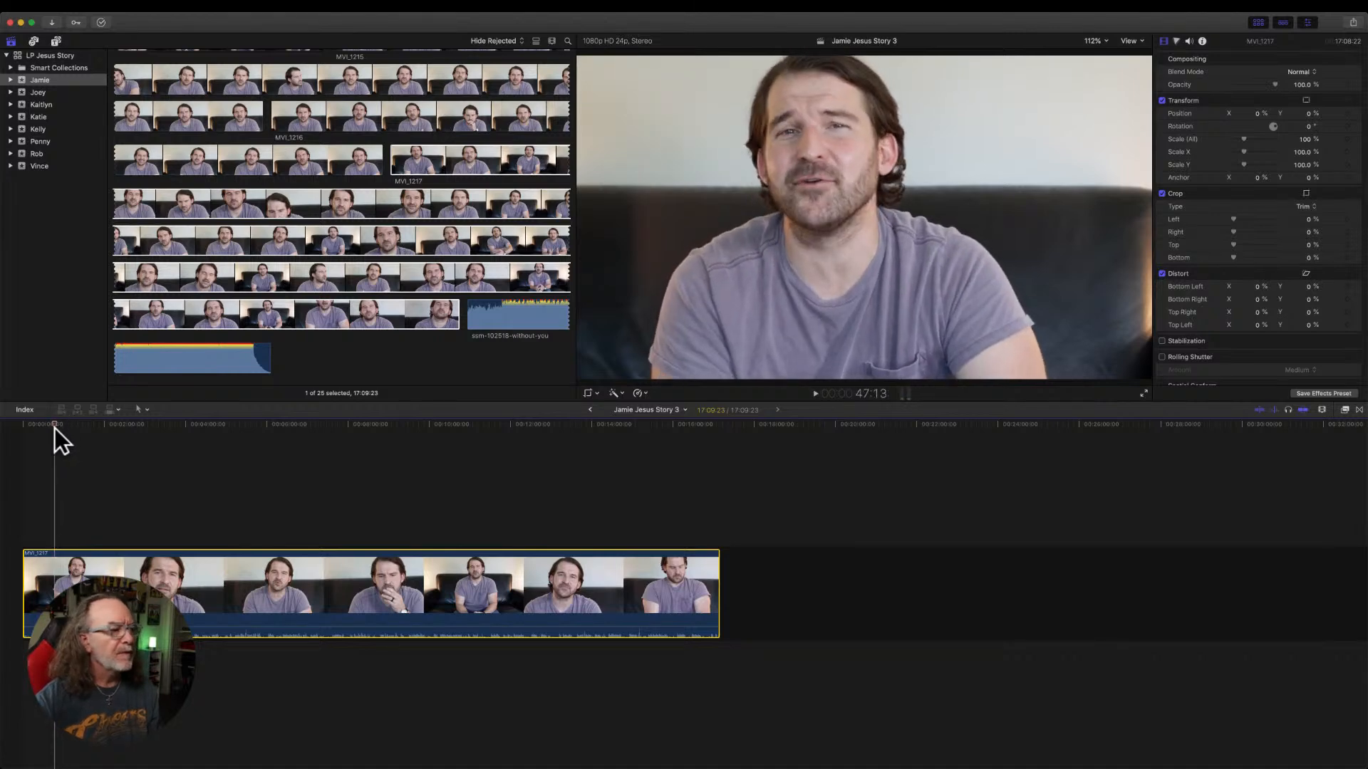
key("space")
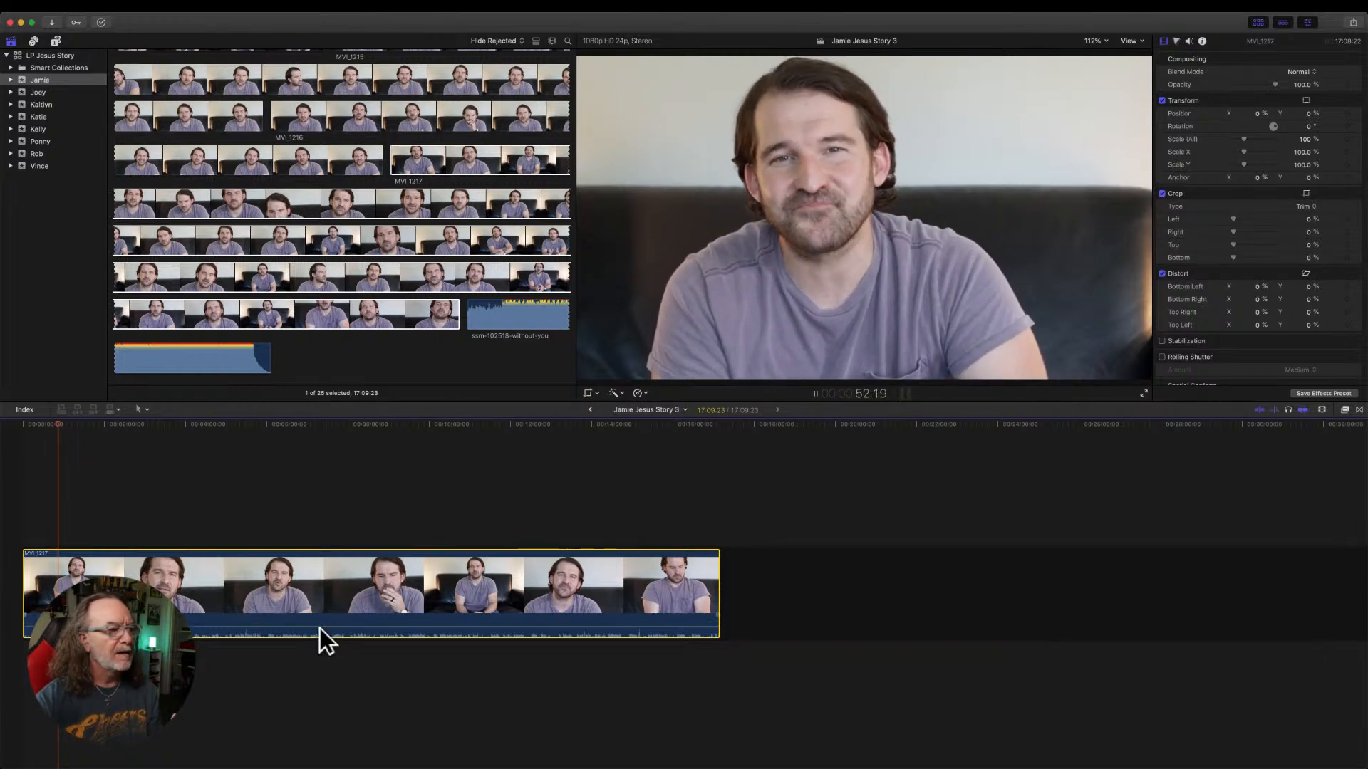
Raise the volume of MVI_1217 in the timeline and replay the speech from the same early passage.
left_click_drag(320, 626, 320, 618)
key("space")
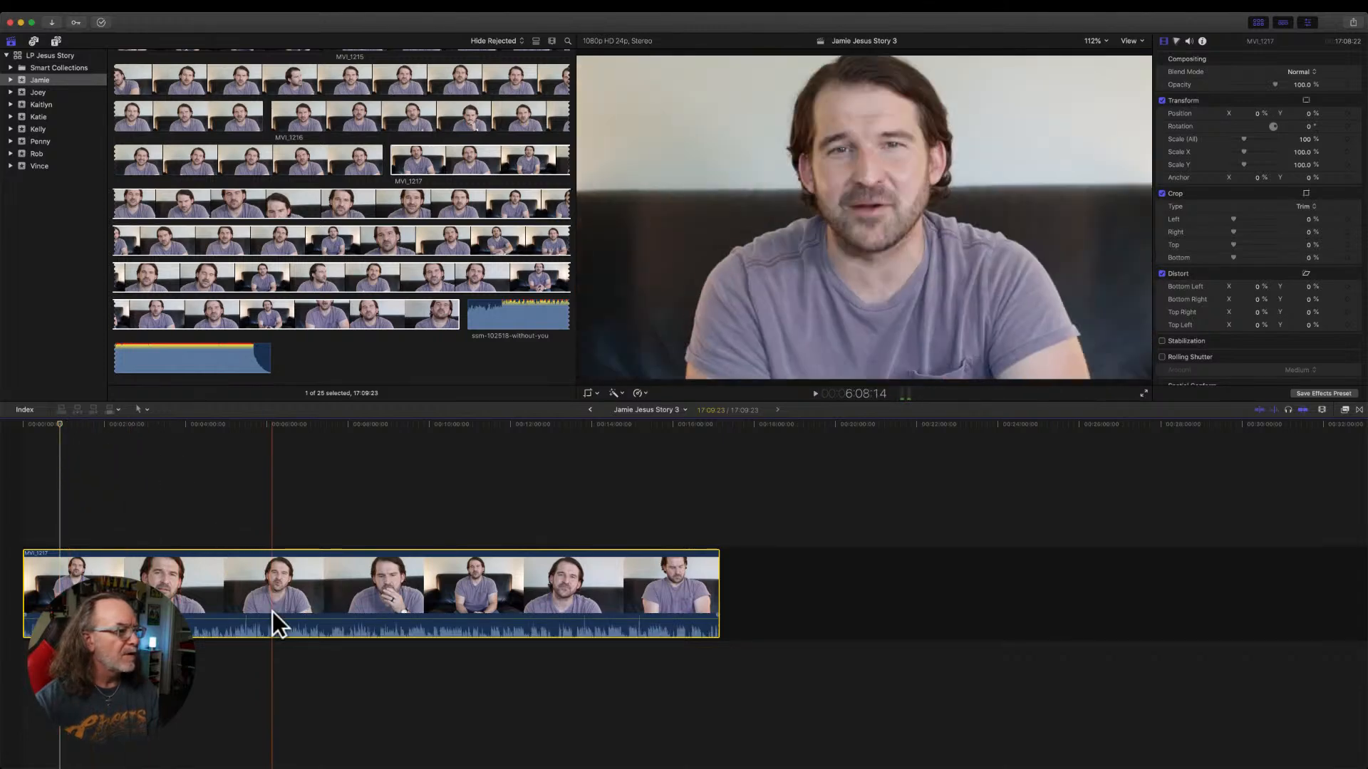
left_click(272, 614)
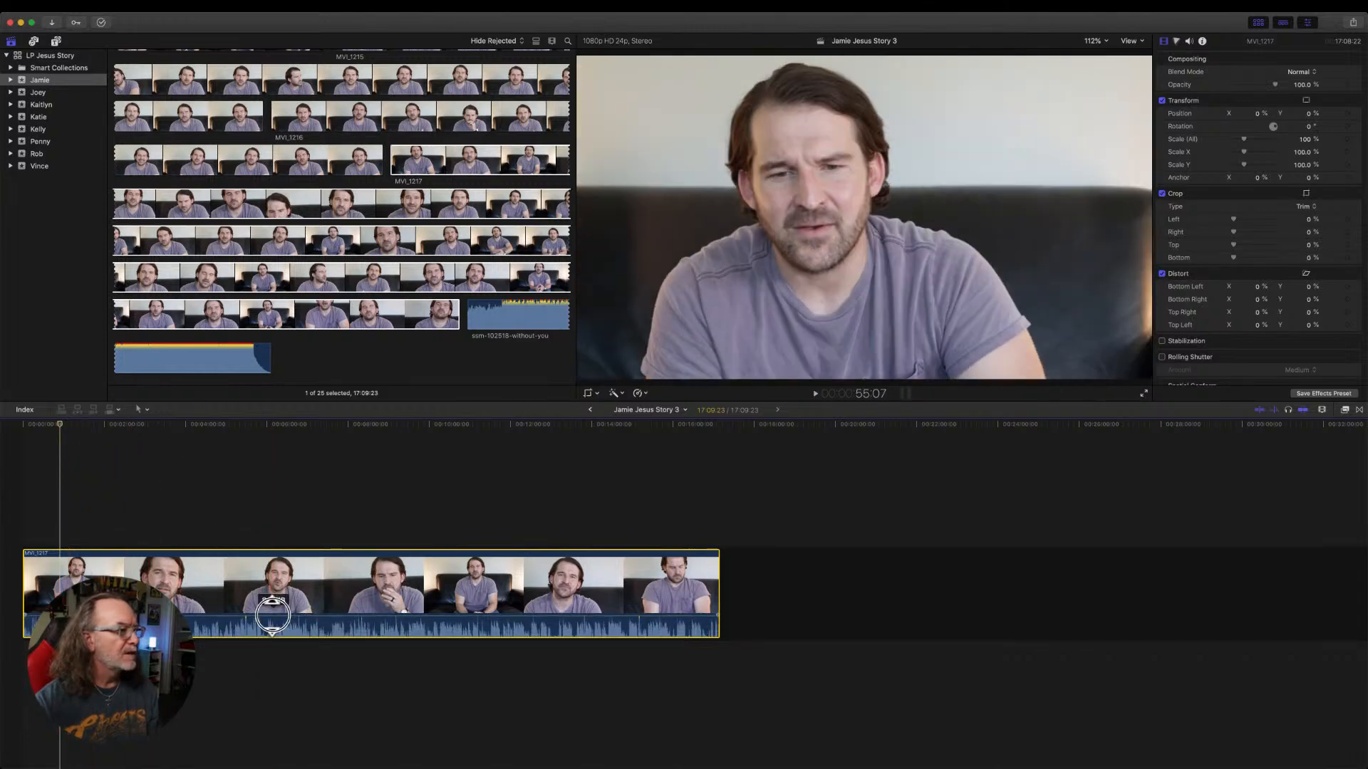
left_click(58, 426)
left_click(55, 426)
key("space")
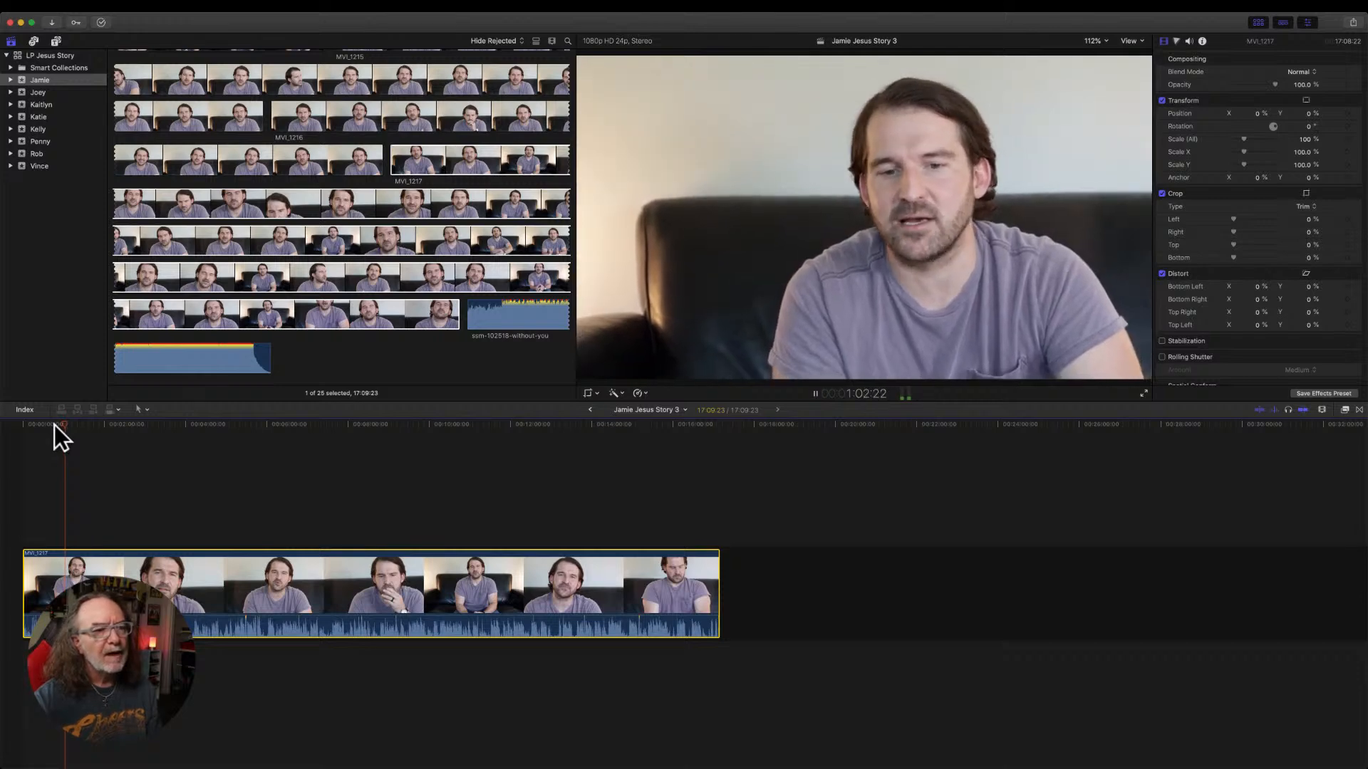
Play the speech in MVI_1217 from about 2 minutes 37 seconds to review the interview passage there.
key("space")
key("space")
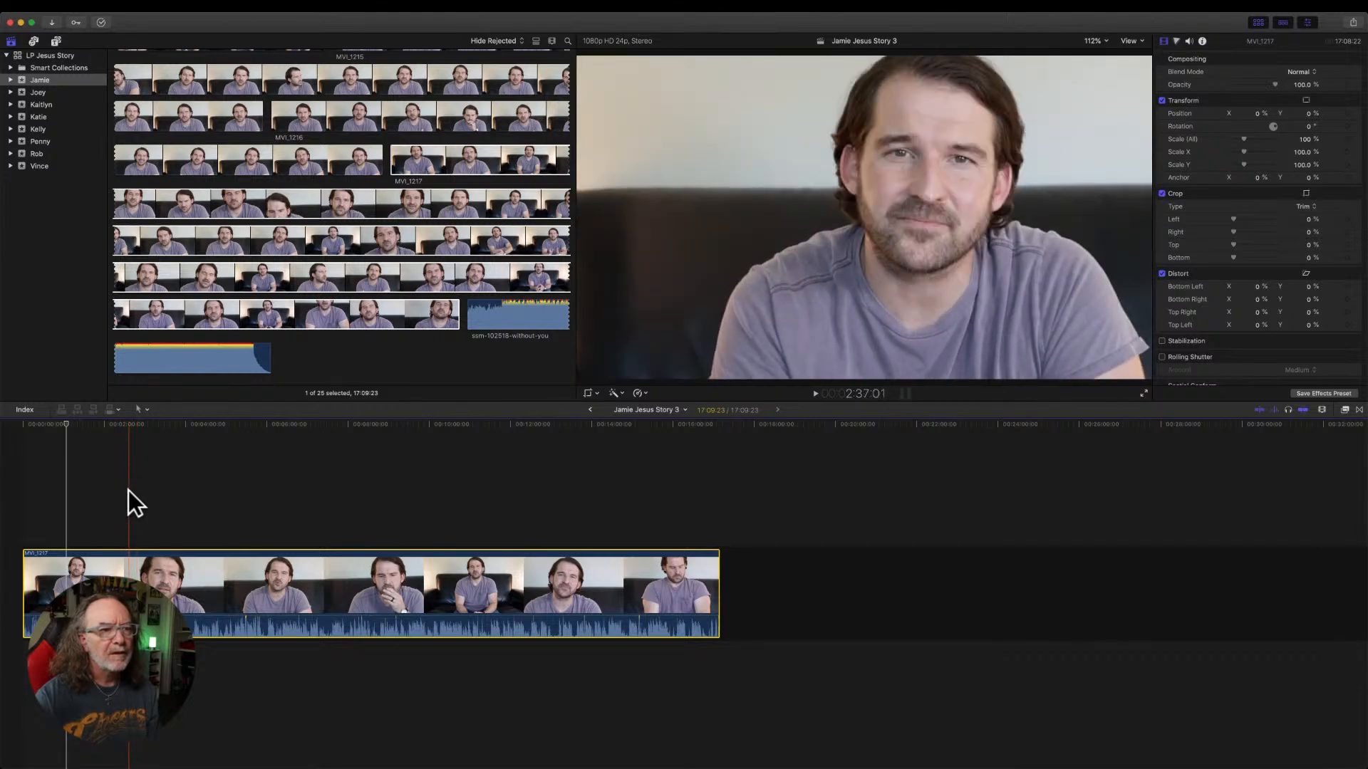
key("space")
key("space")
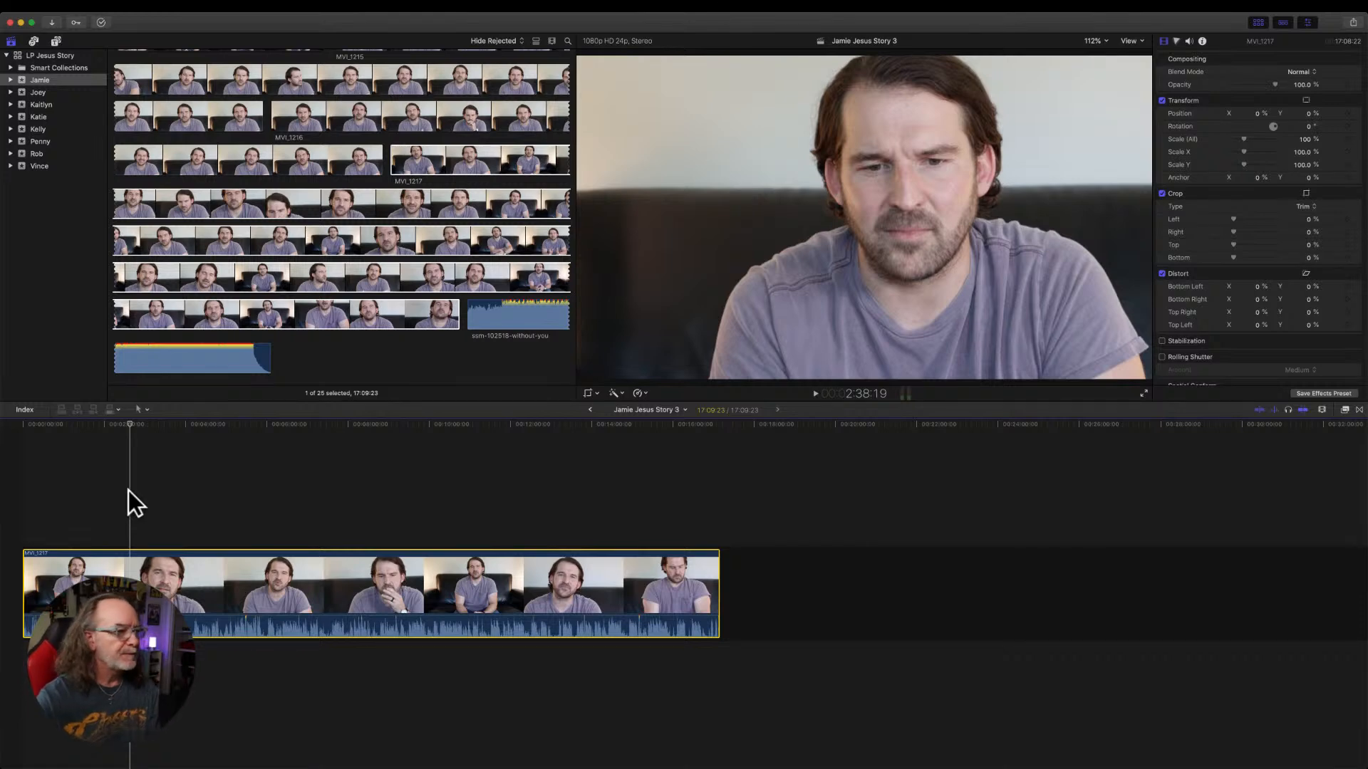
key("space")
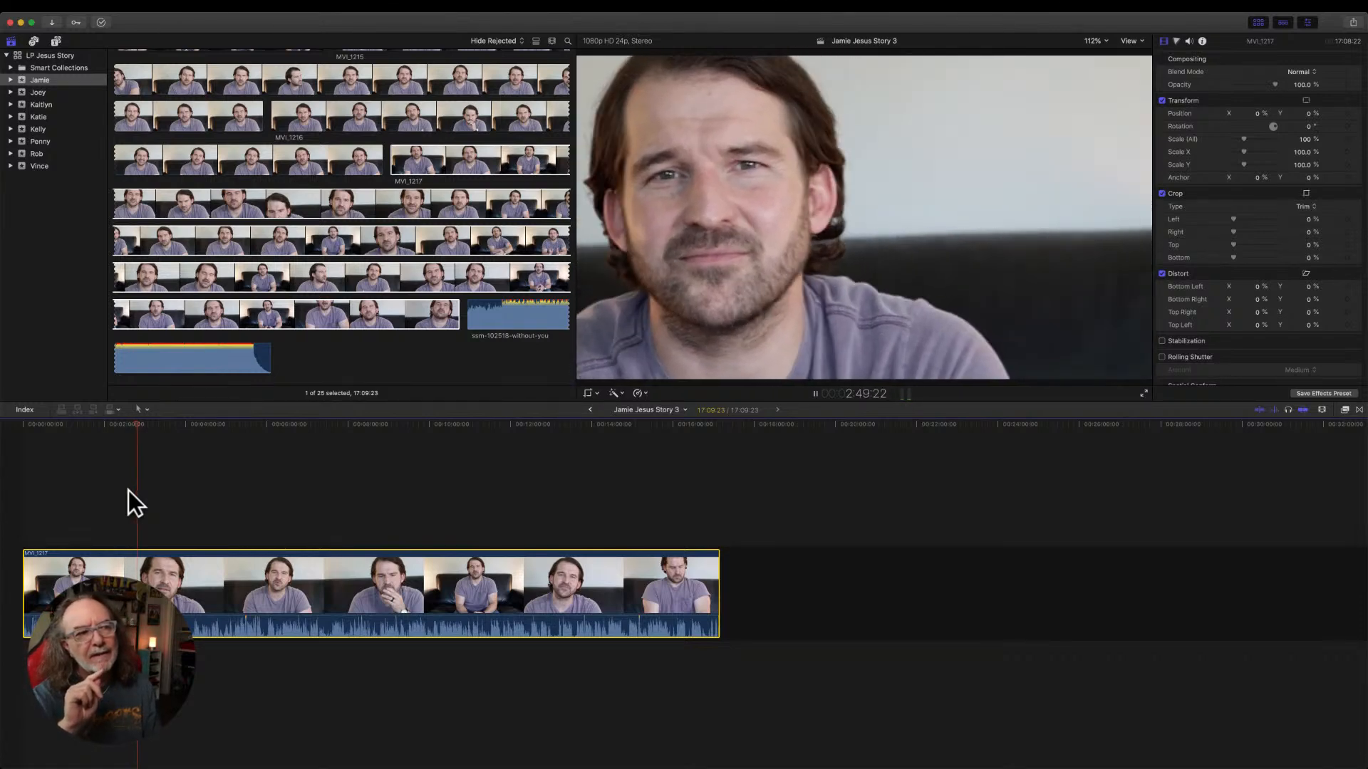
key("space")
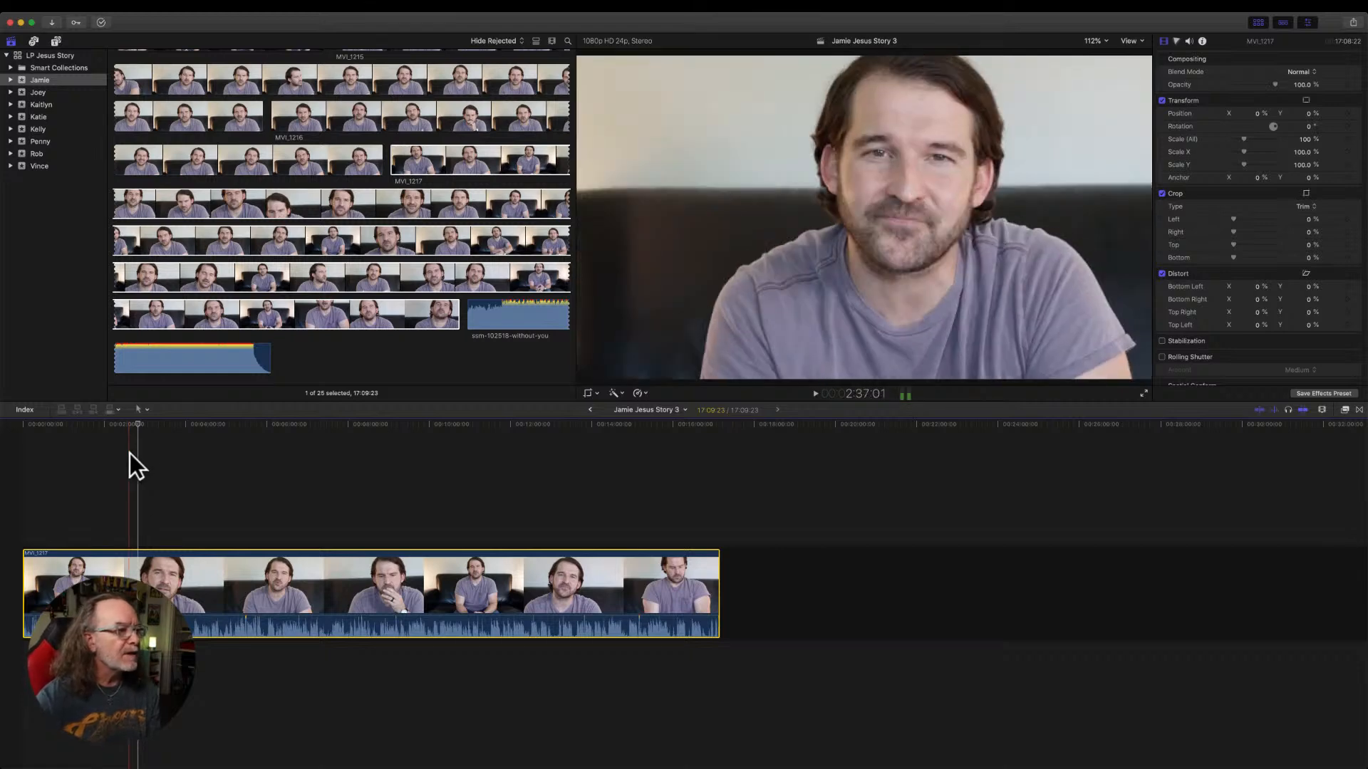
Move the playhead slightly back and replay the MVI_1217 passage leading up to about 2 minutes 51 seconds.
left_click(136, 426)
left_click_drag(136, 425, 133, 426)
key("space")
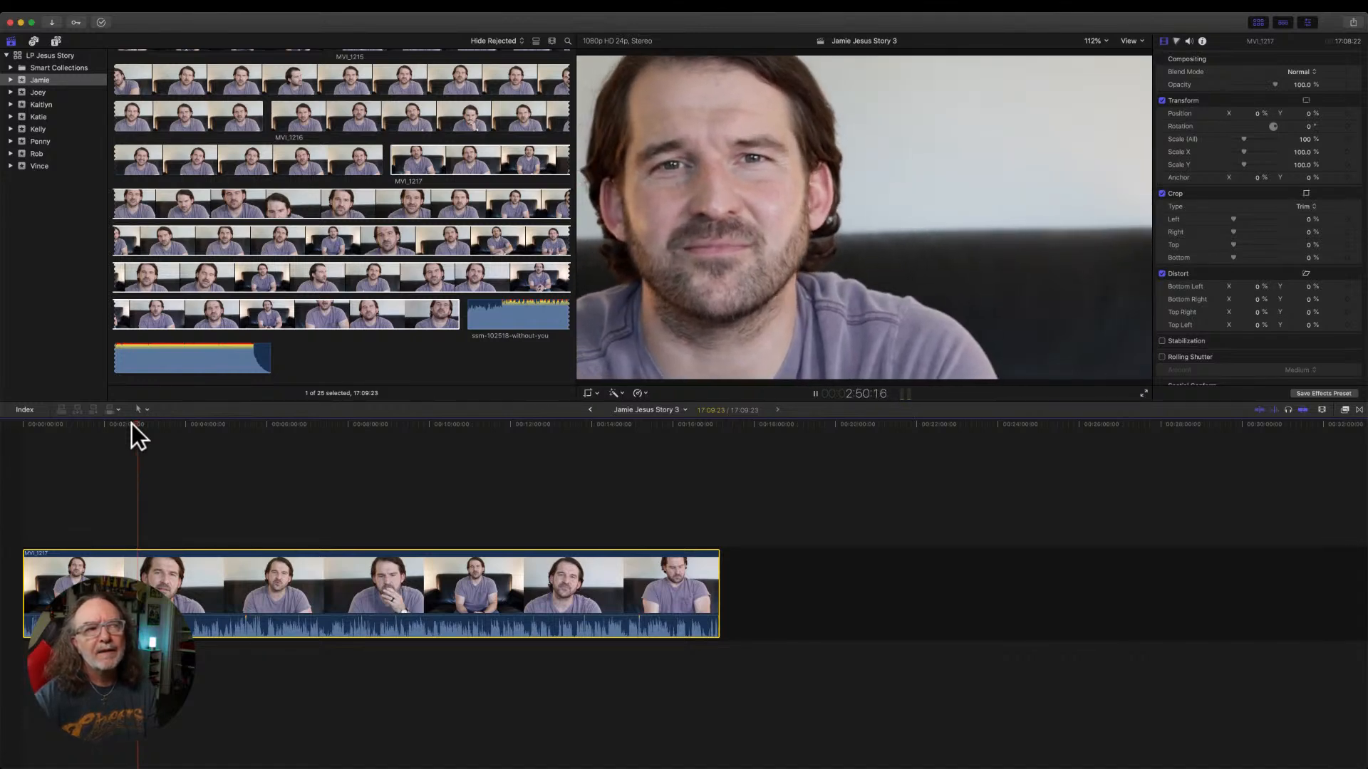
key("space")
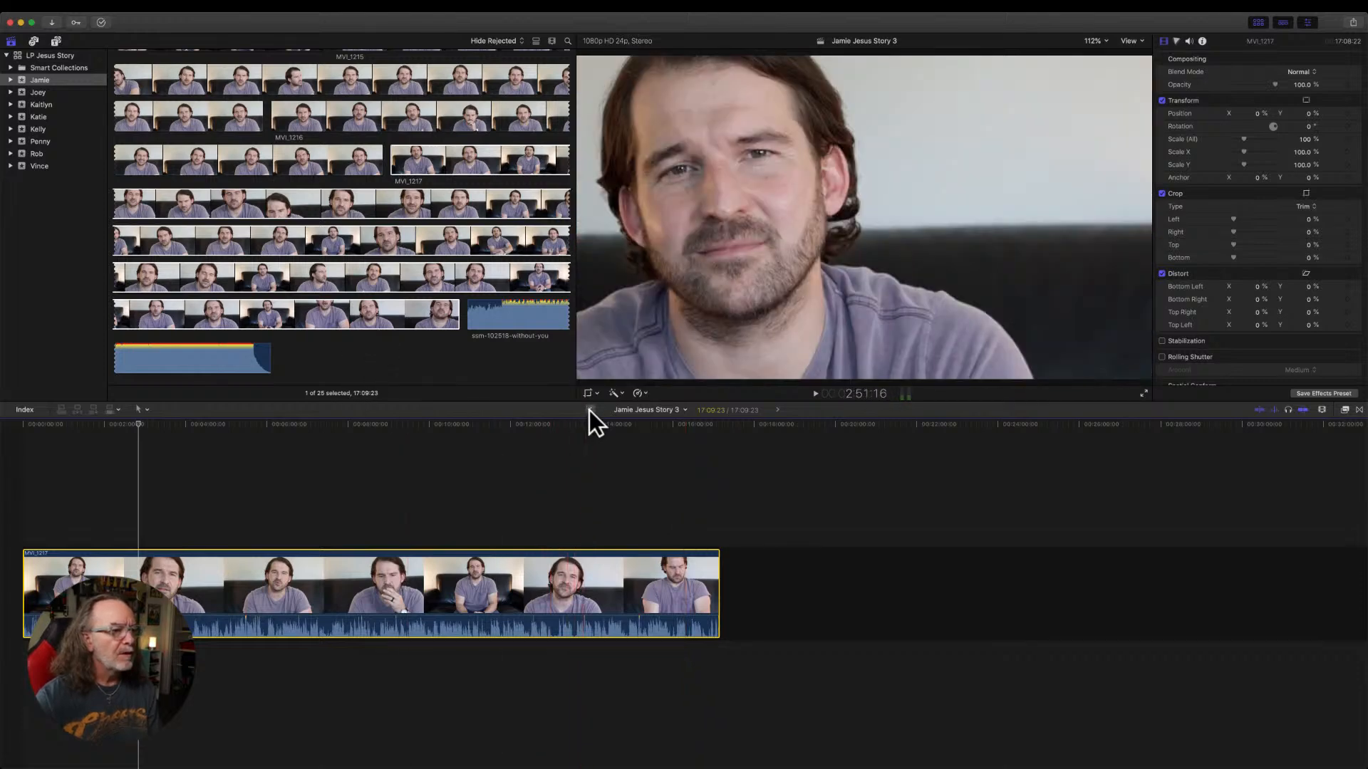
Return to the Jamie Jesus Story project, fit its timeline to the window, play the opening and skim ahead to about 1:59.
left_click(590, 410)
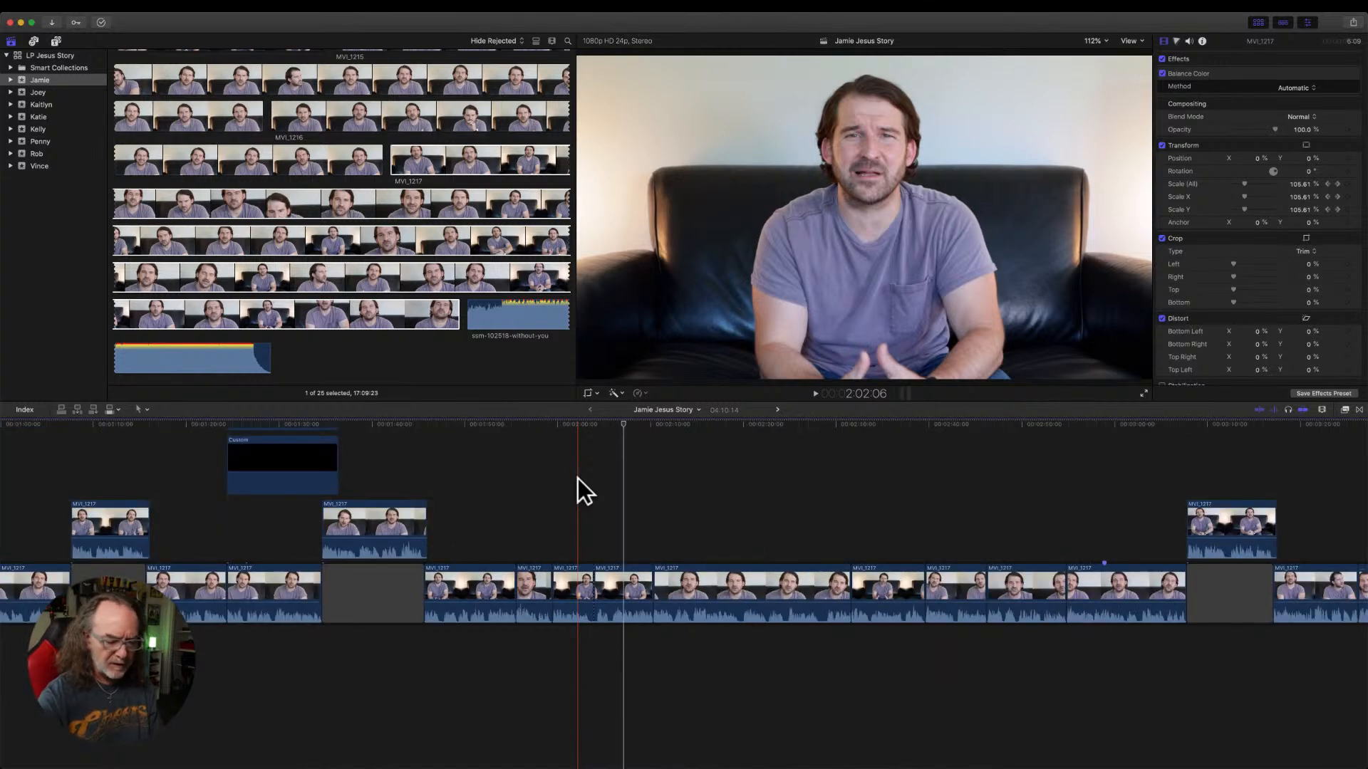
key("shift+z")
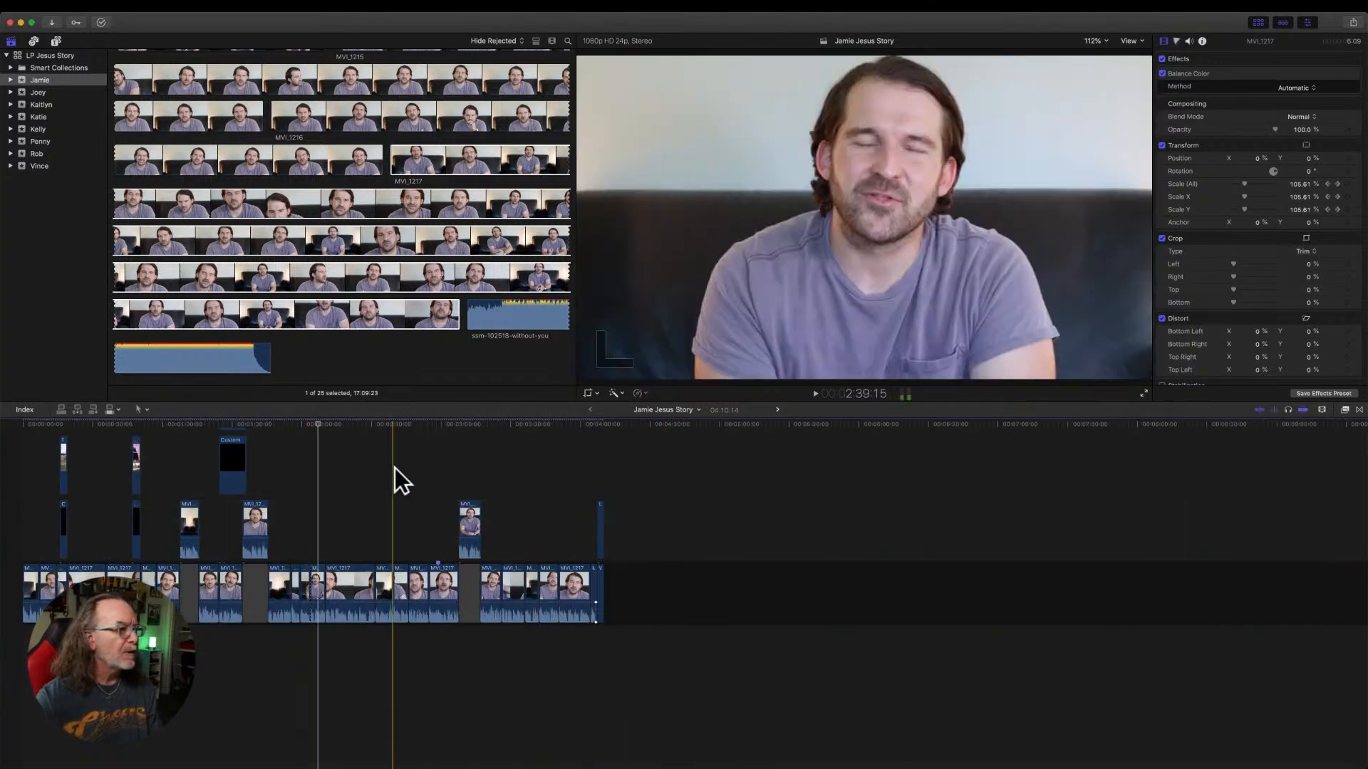
left_click_drag(321, 423, 29, 447)
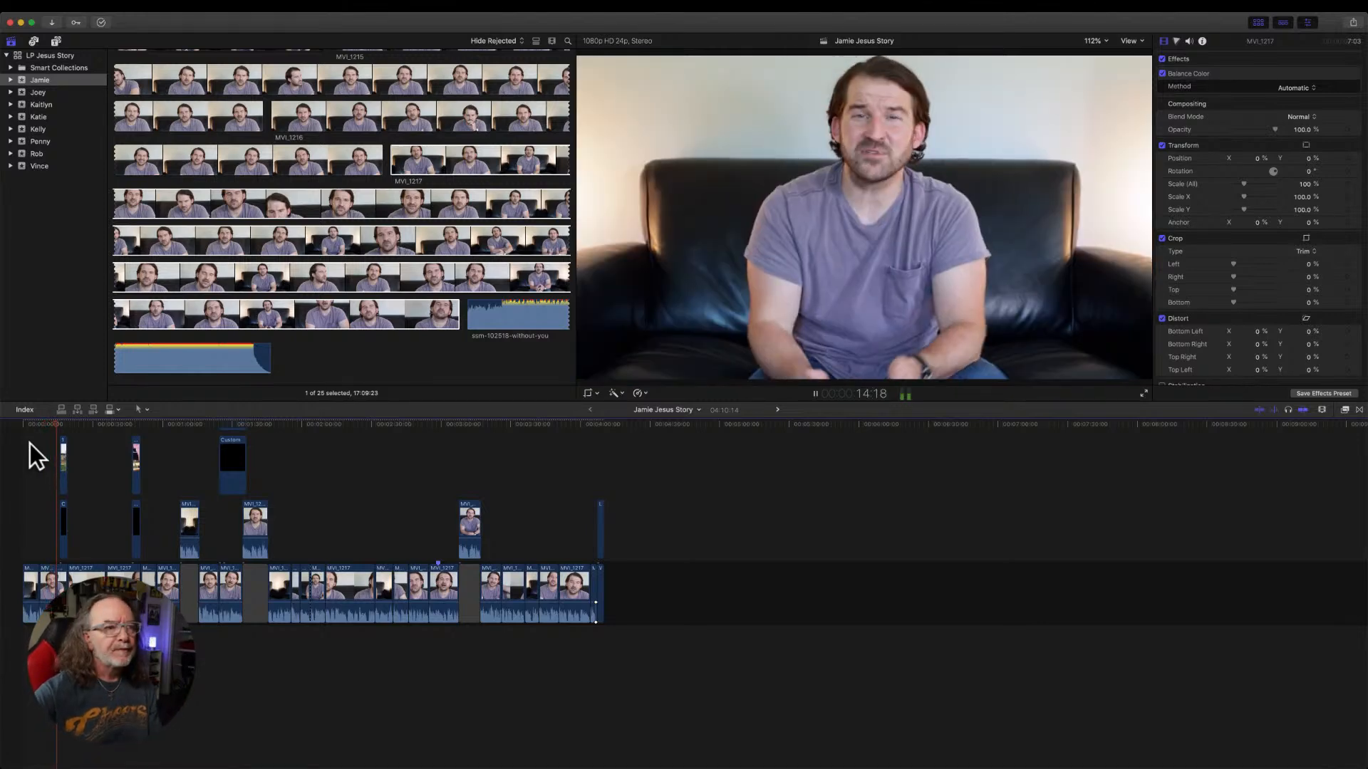
key("space")
left_click_drag(71, 427, 301, 447)
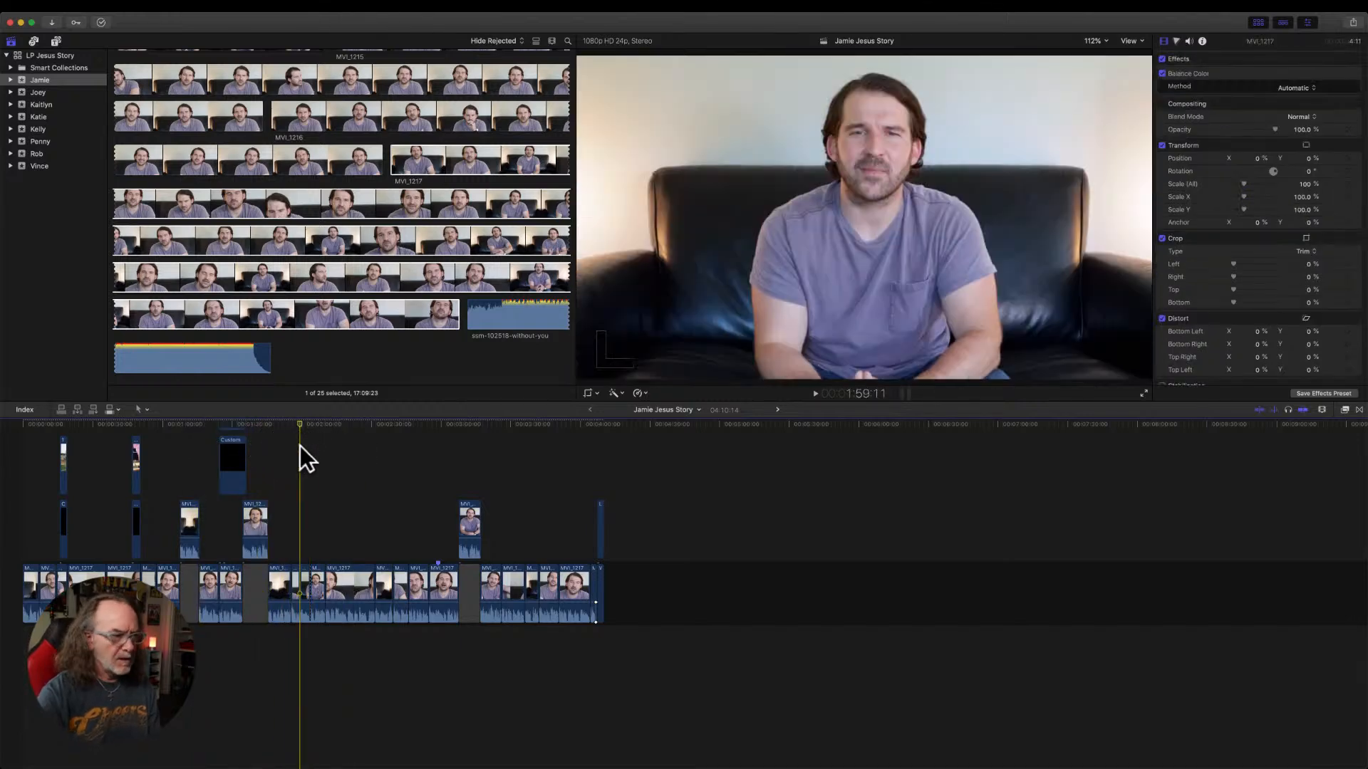
Examine the main and connected clips in the Jamie Jesus Story timeline, including the gaps, photo cutaways and black backgrounds.
key("super+equal")
key("super+equal")
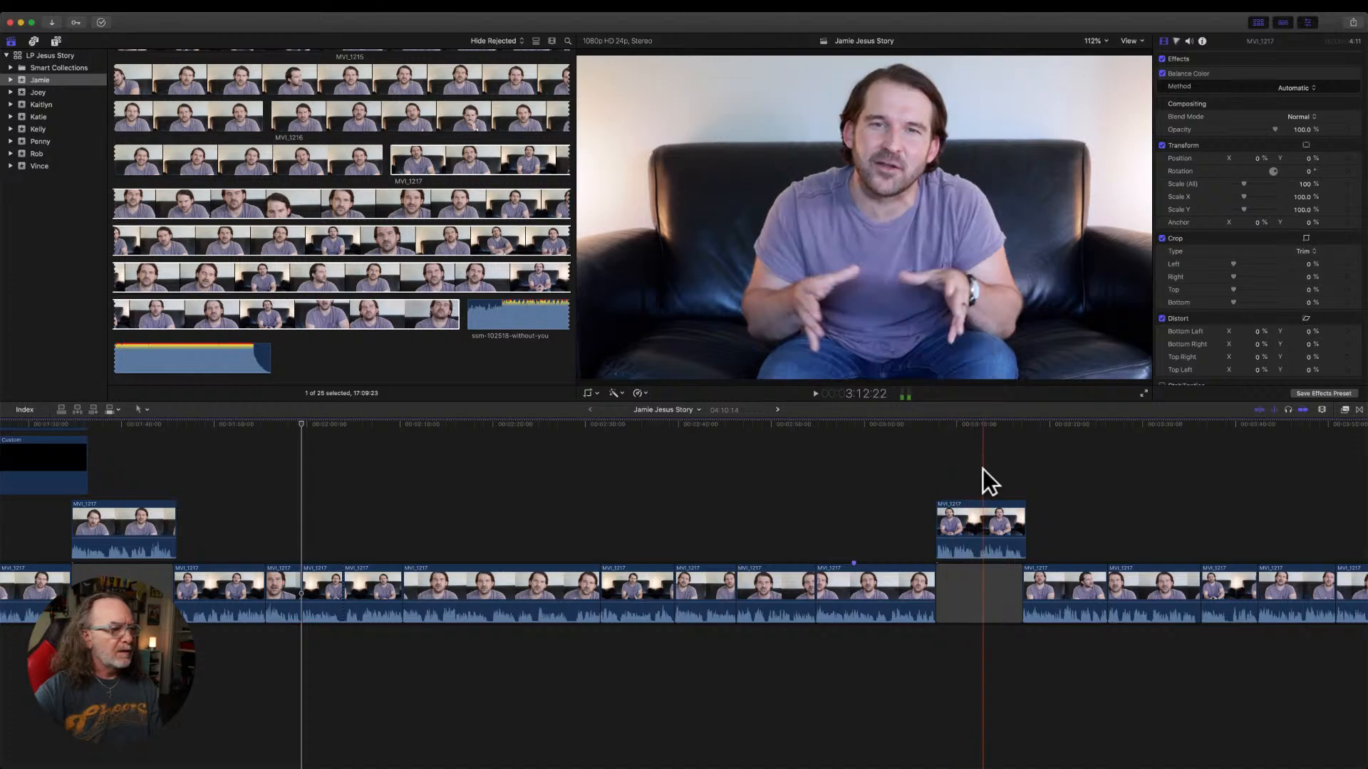
scroll(363, 527, "left", 3)
scroll(366, 528, "left", 20)
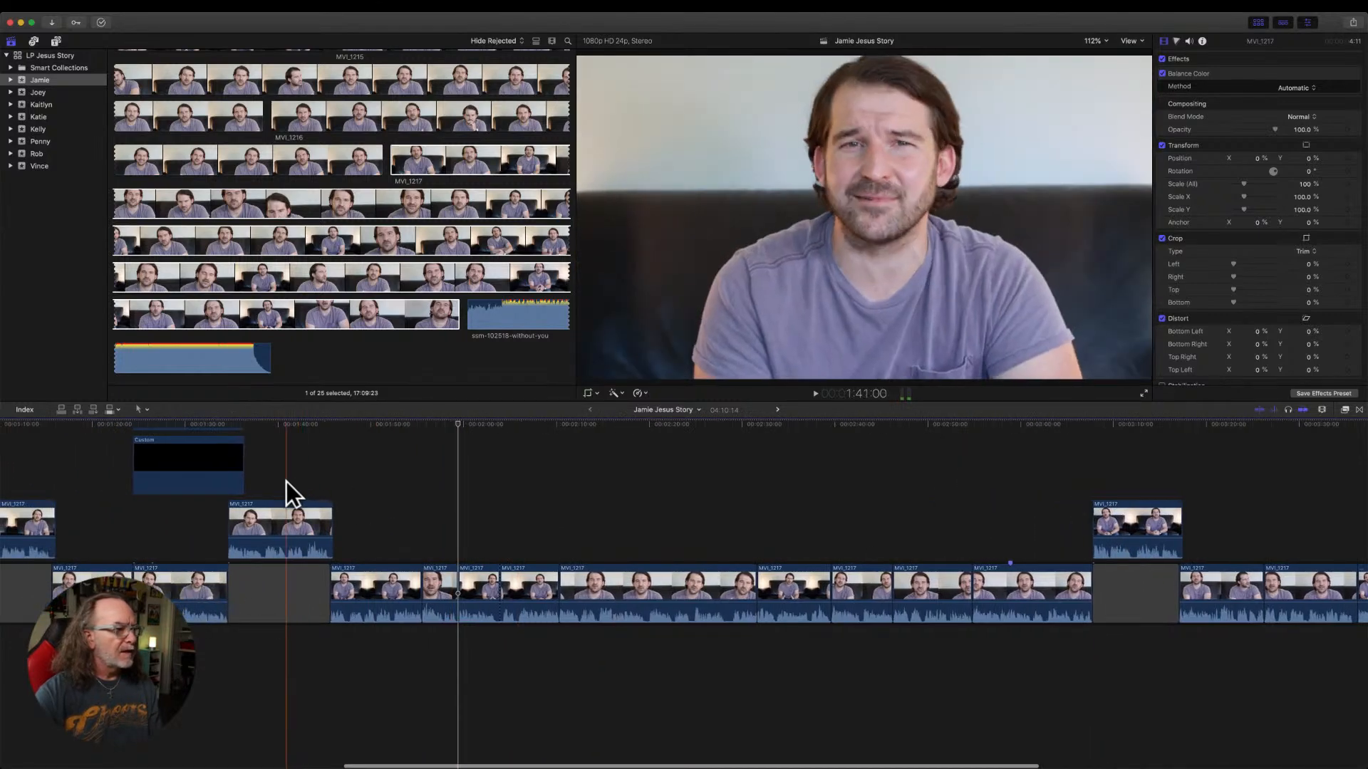
key("super+v")
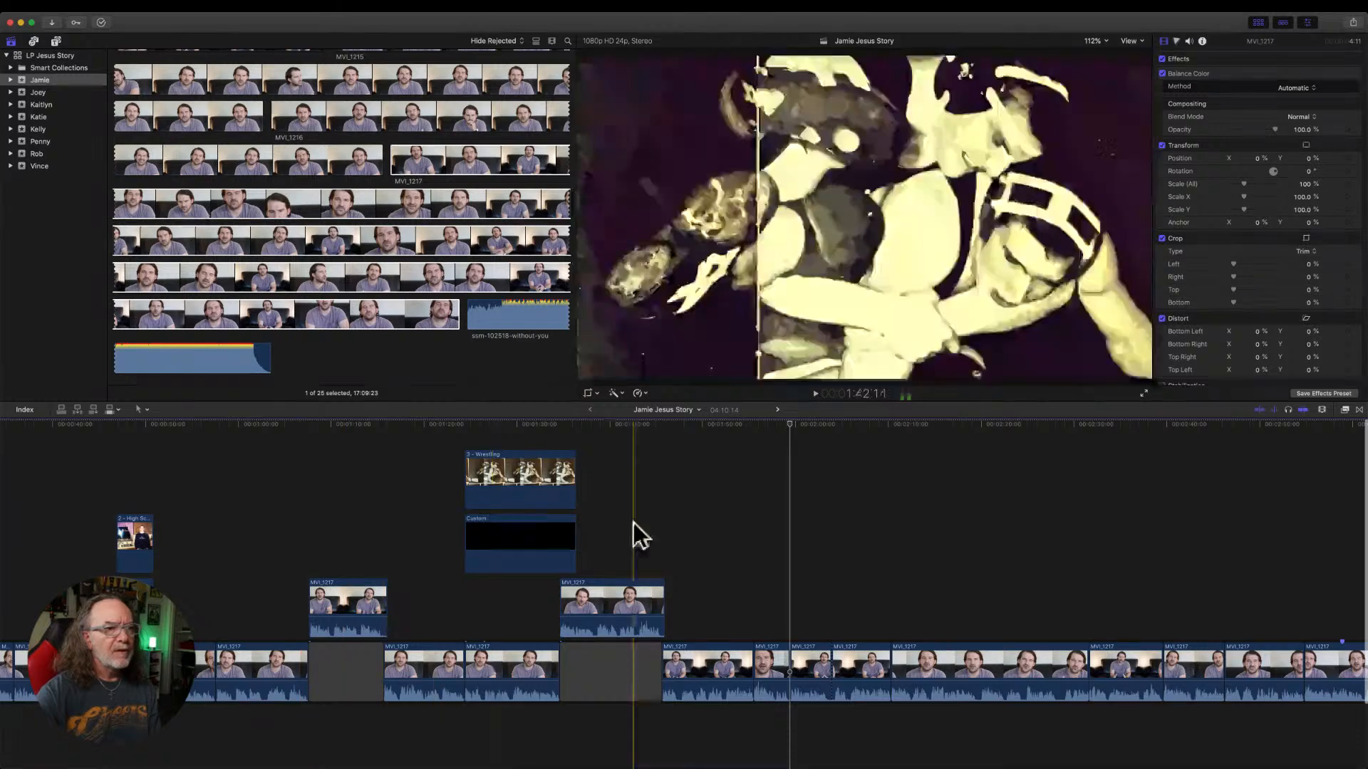
key("super+minus")
key("super+minus")
key("super+minus")
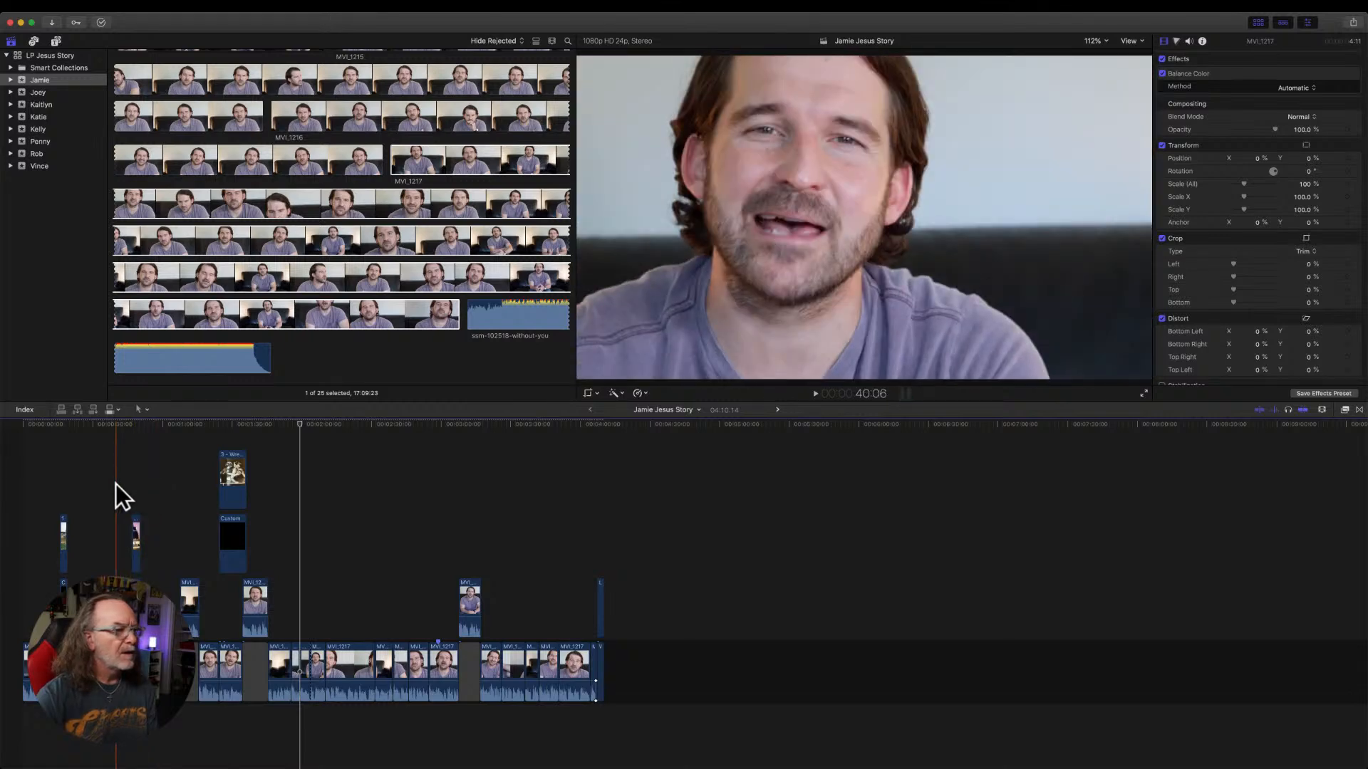
scroll(117, 483, "down", 2)
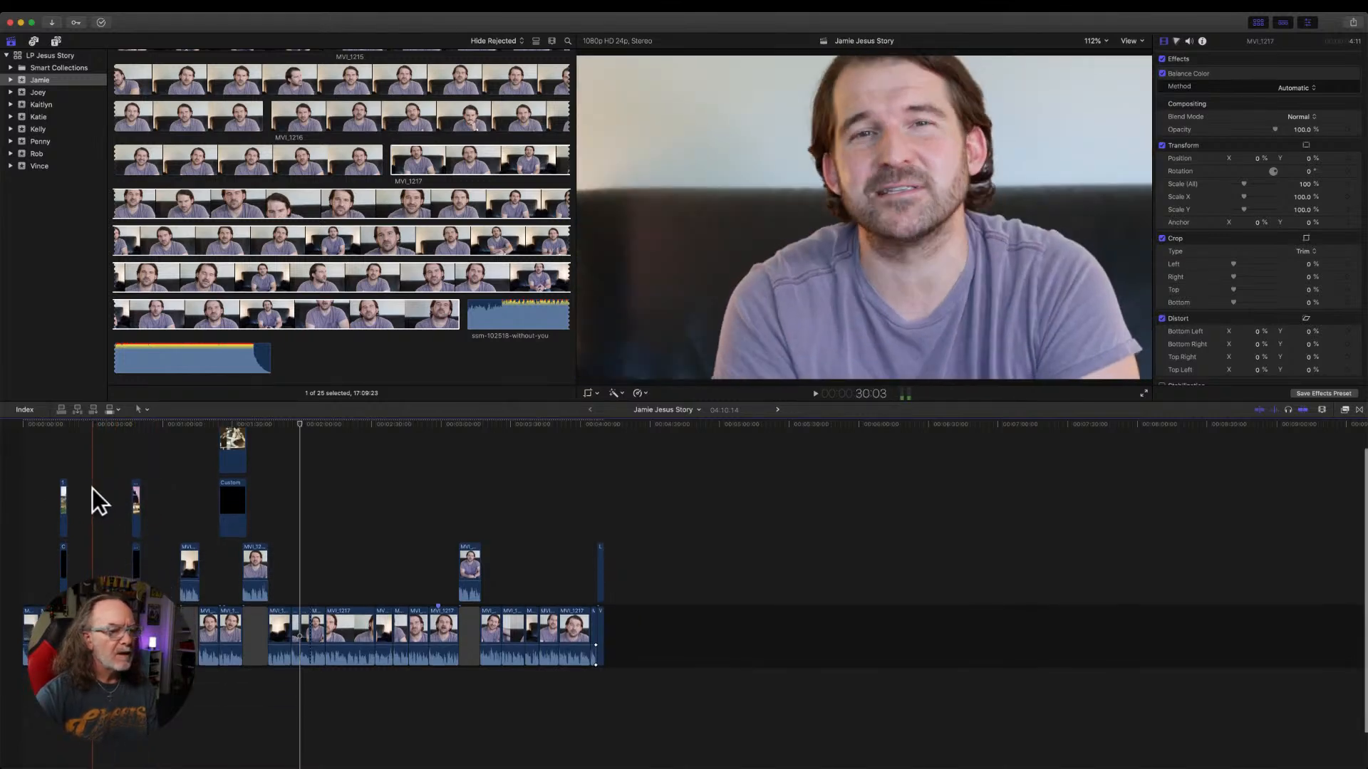
key("super+equal")
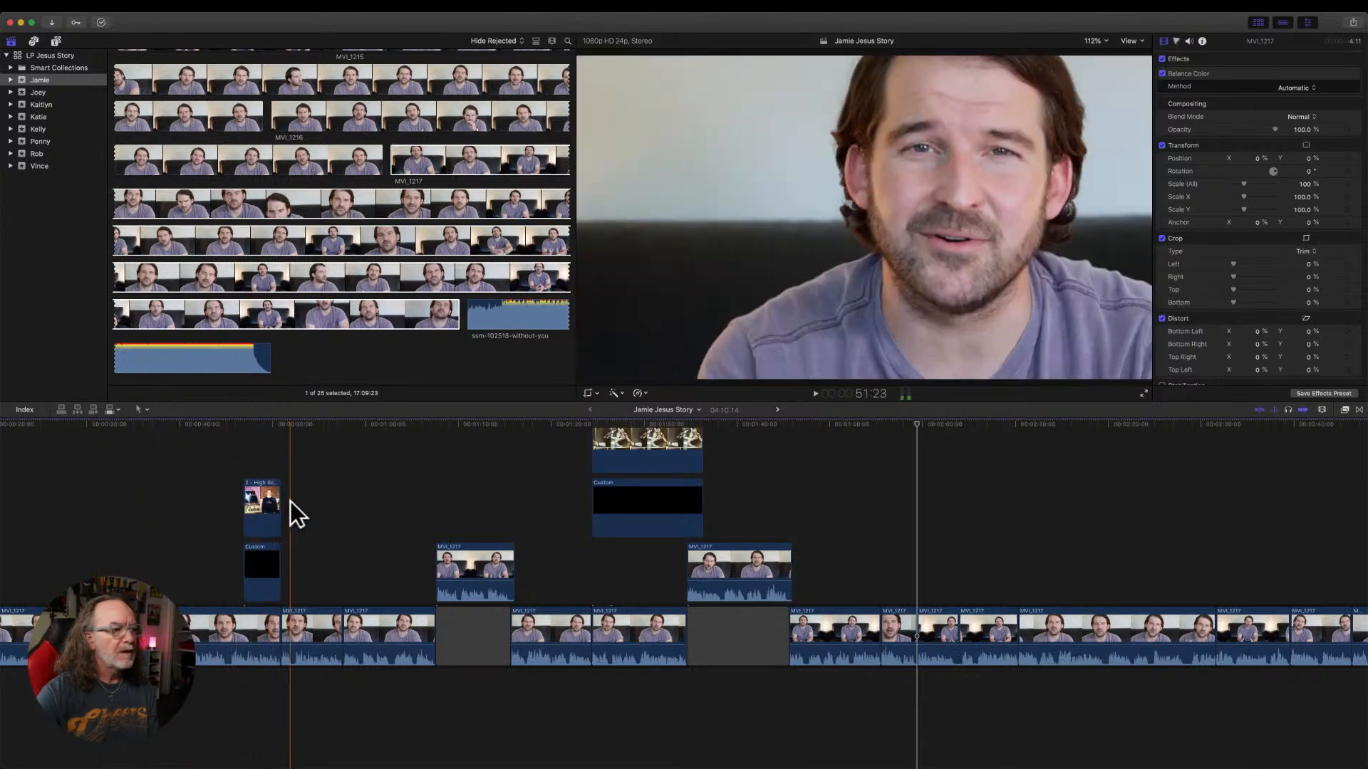
scroll(332, 507, "up", 2)
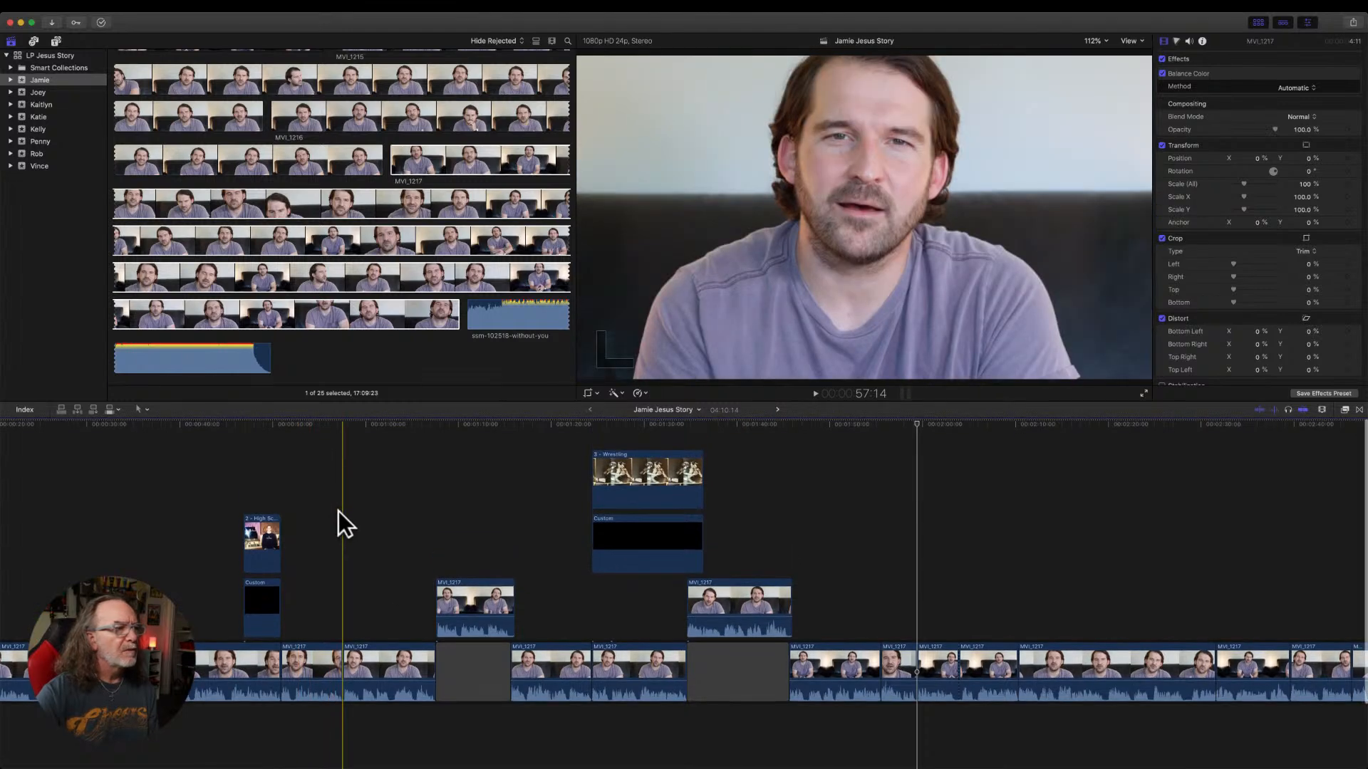
Open the Jamie Jesus Story 2 project and play the passage from about 56 seconds through the color-graded connected clip.
scroll(275, 138, "up", 10)
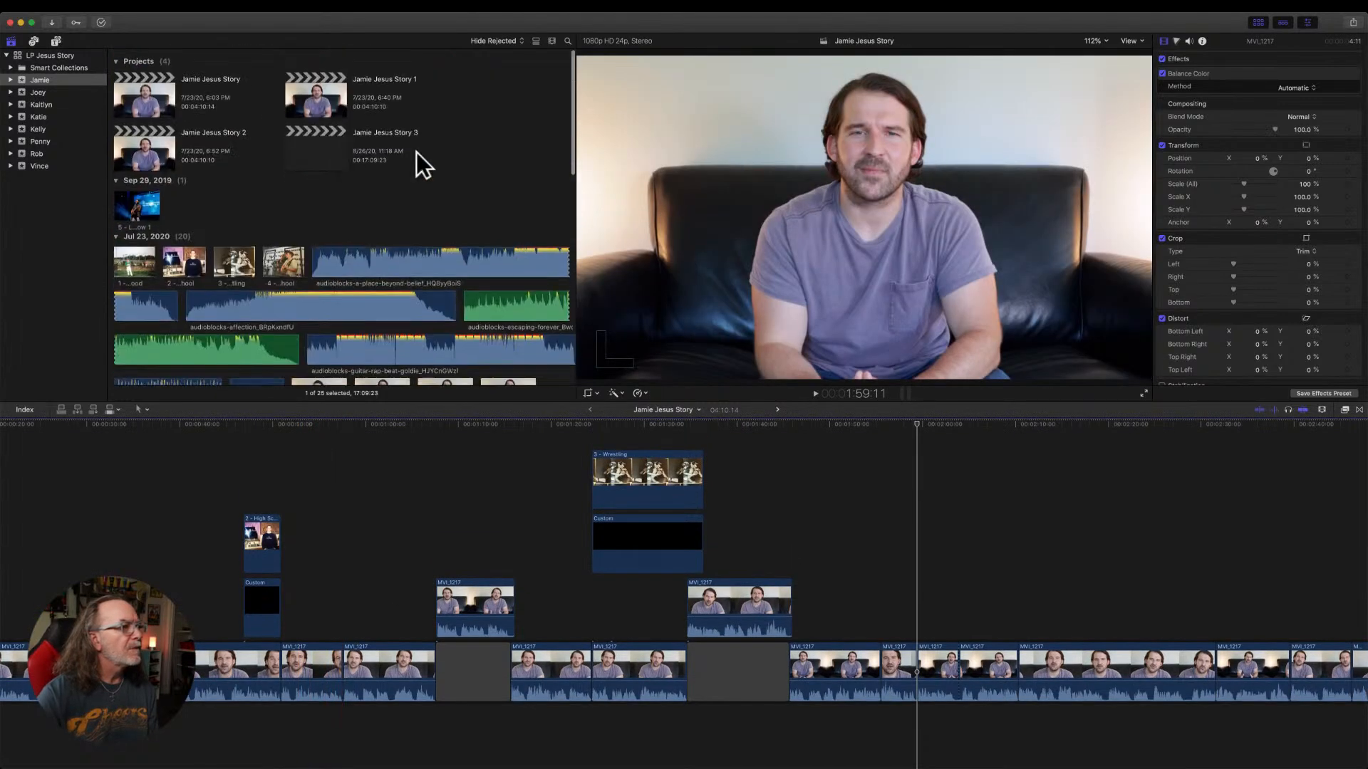
double_click(147, 148)
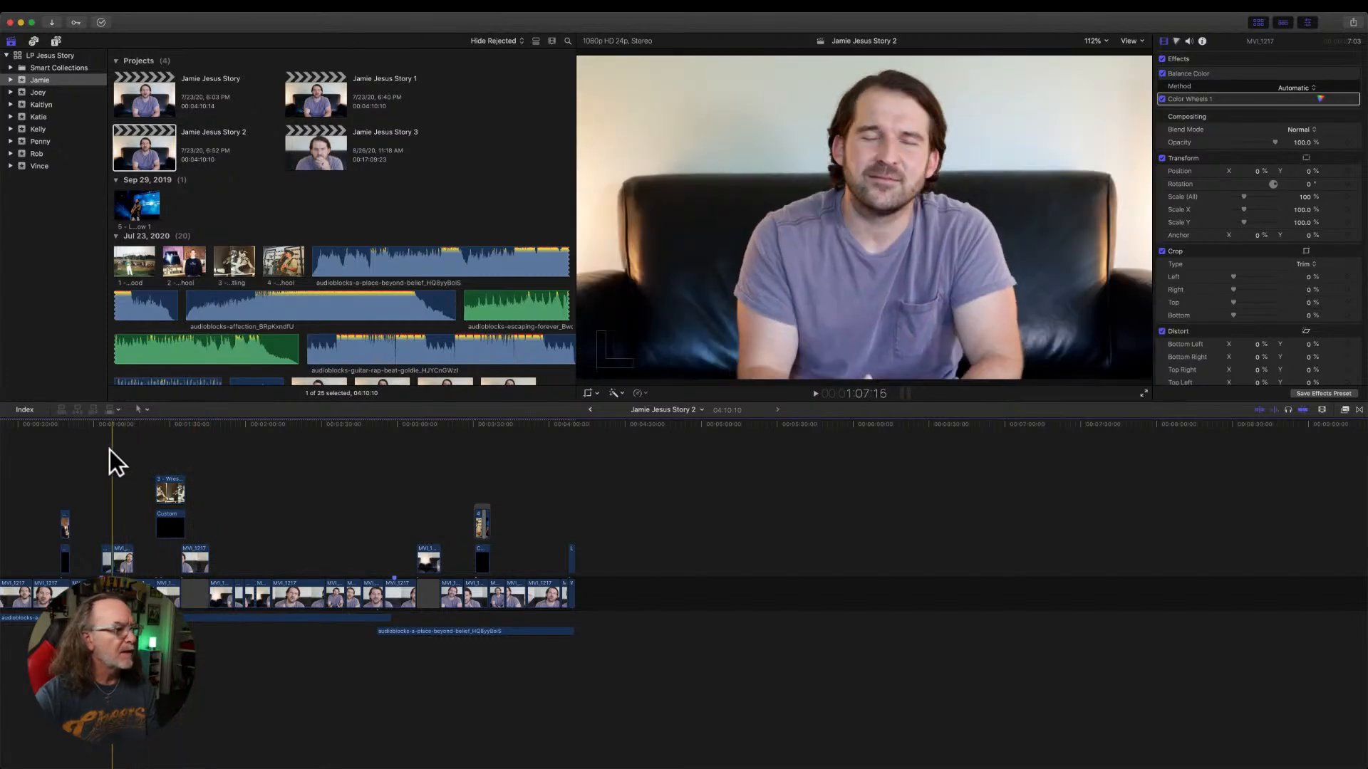
key("super+equal")
key("super+equal")
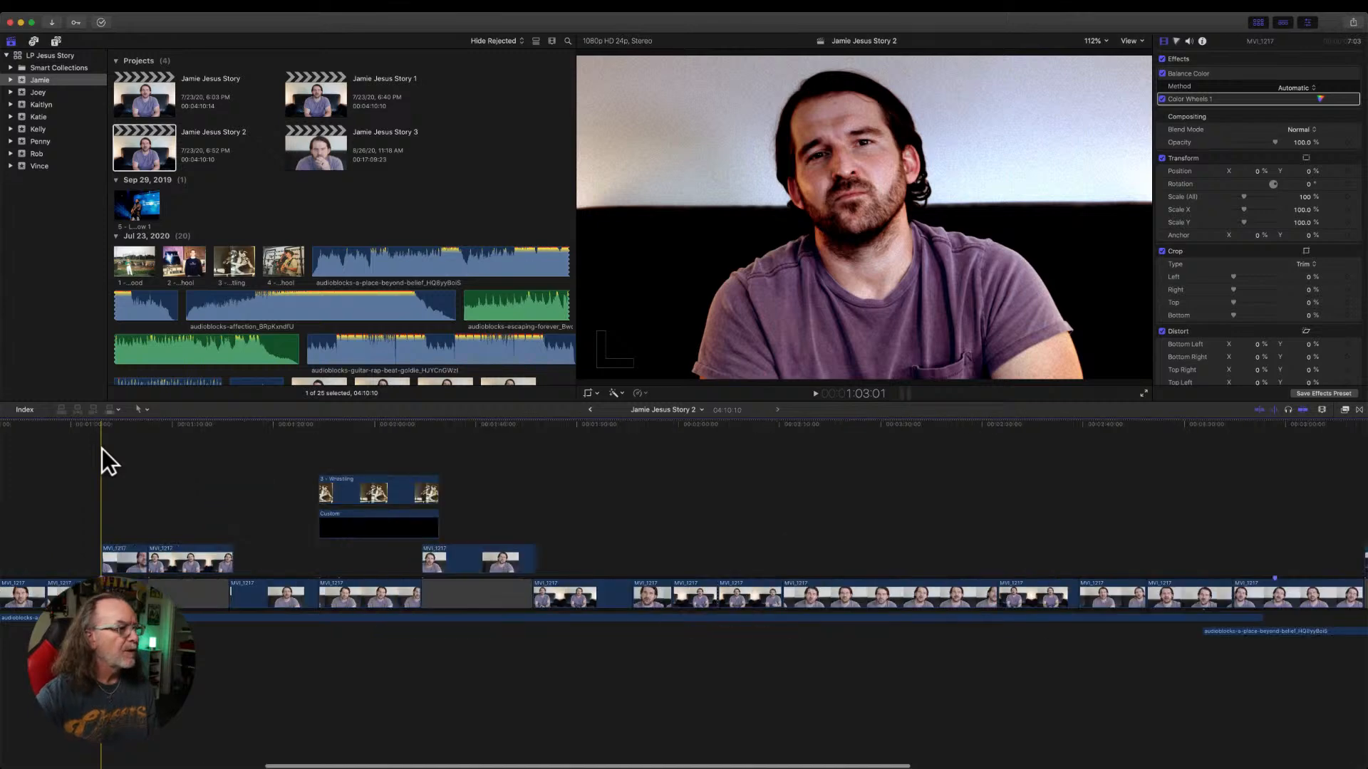
scroll(102, 448, "left", 2)
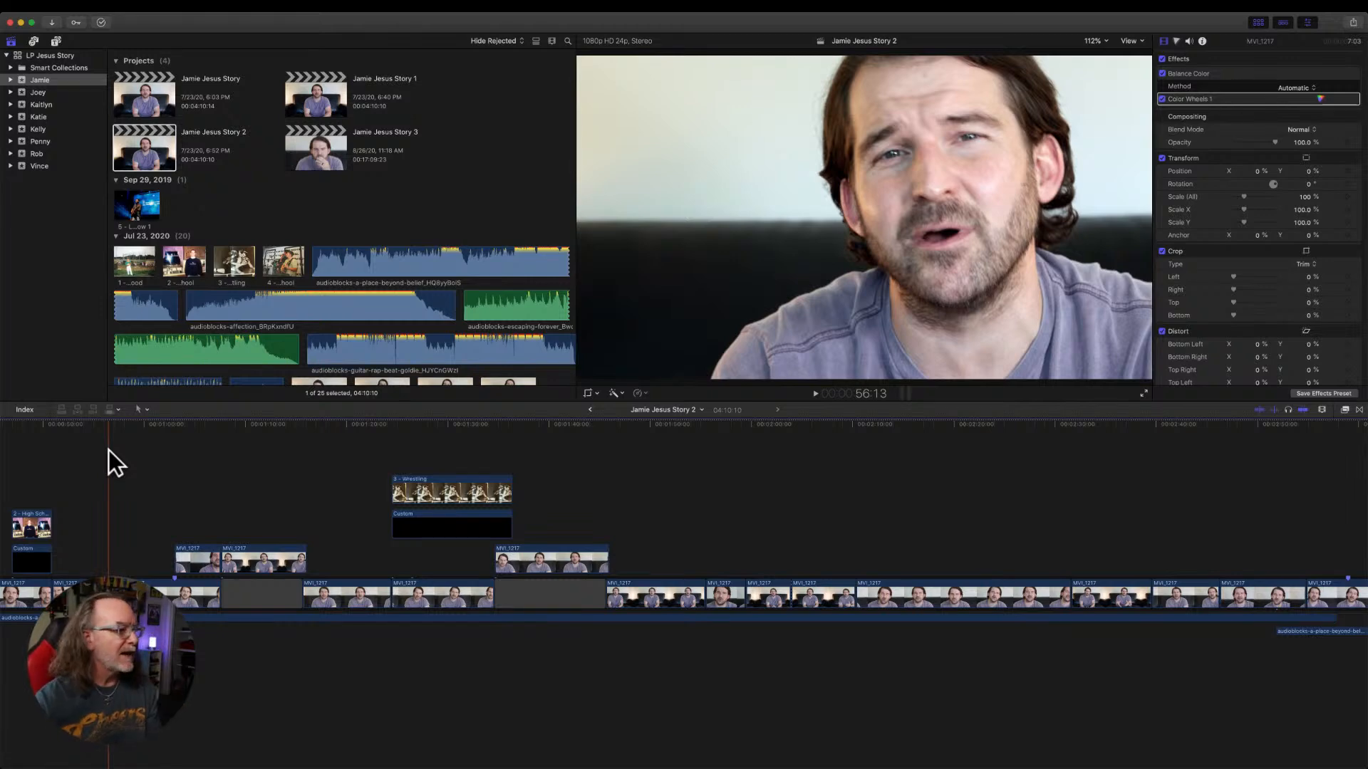
key("space")
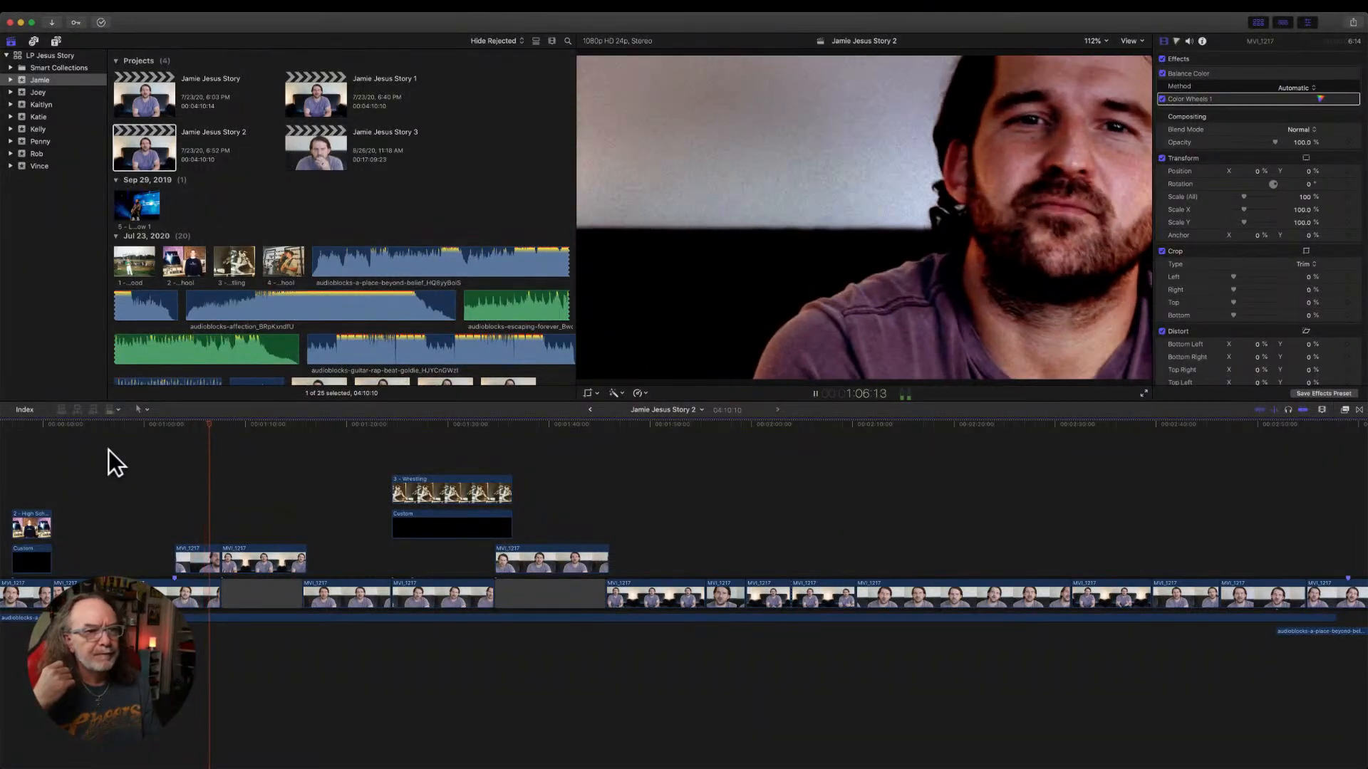
key("space")
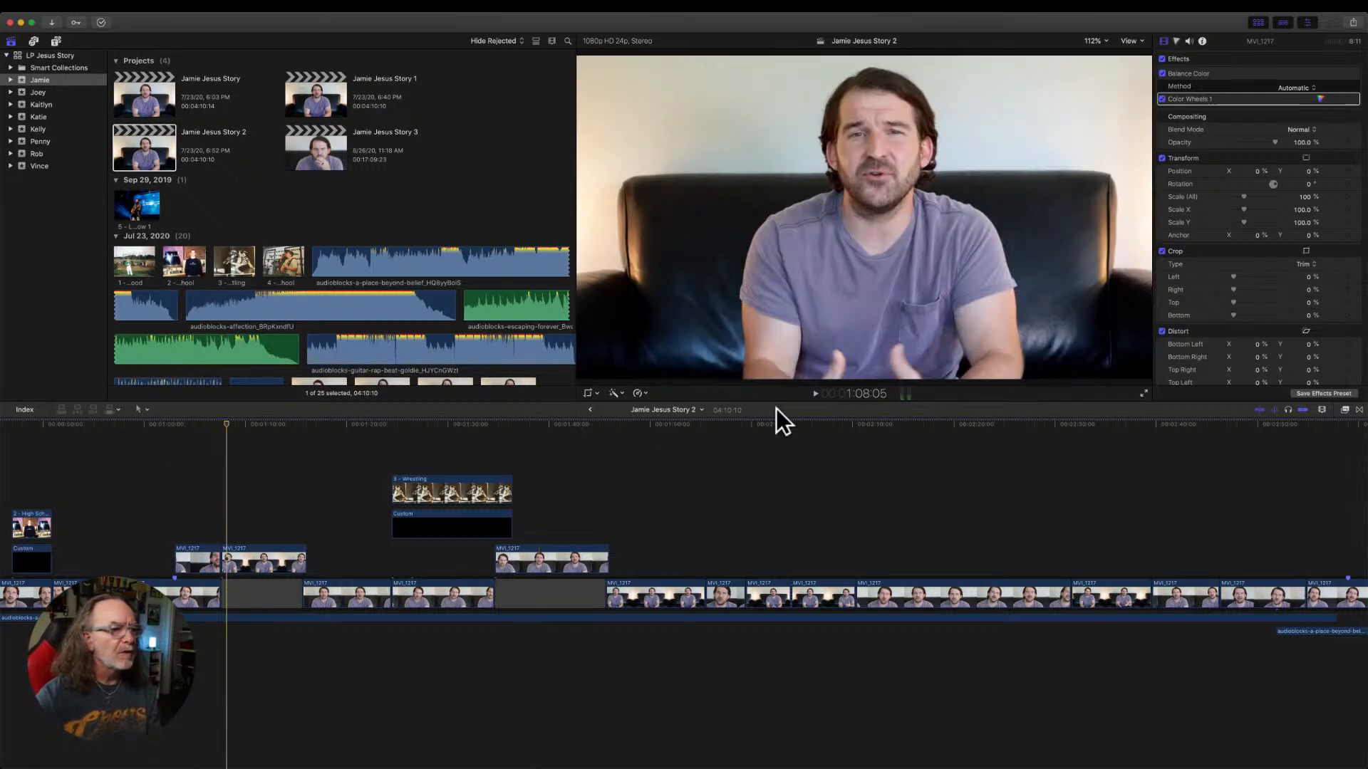
Reopen the Jamie Jesus Story 3 project and show its MVI_1217 clip as waveform only.
left_click(590, 410)
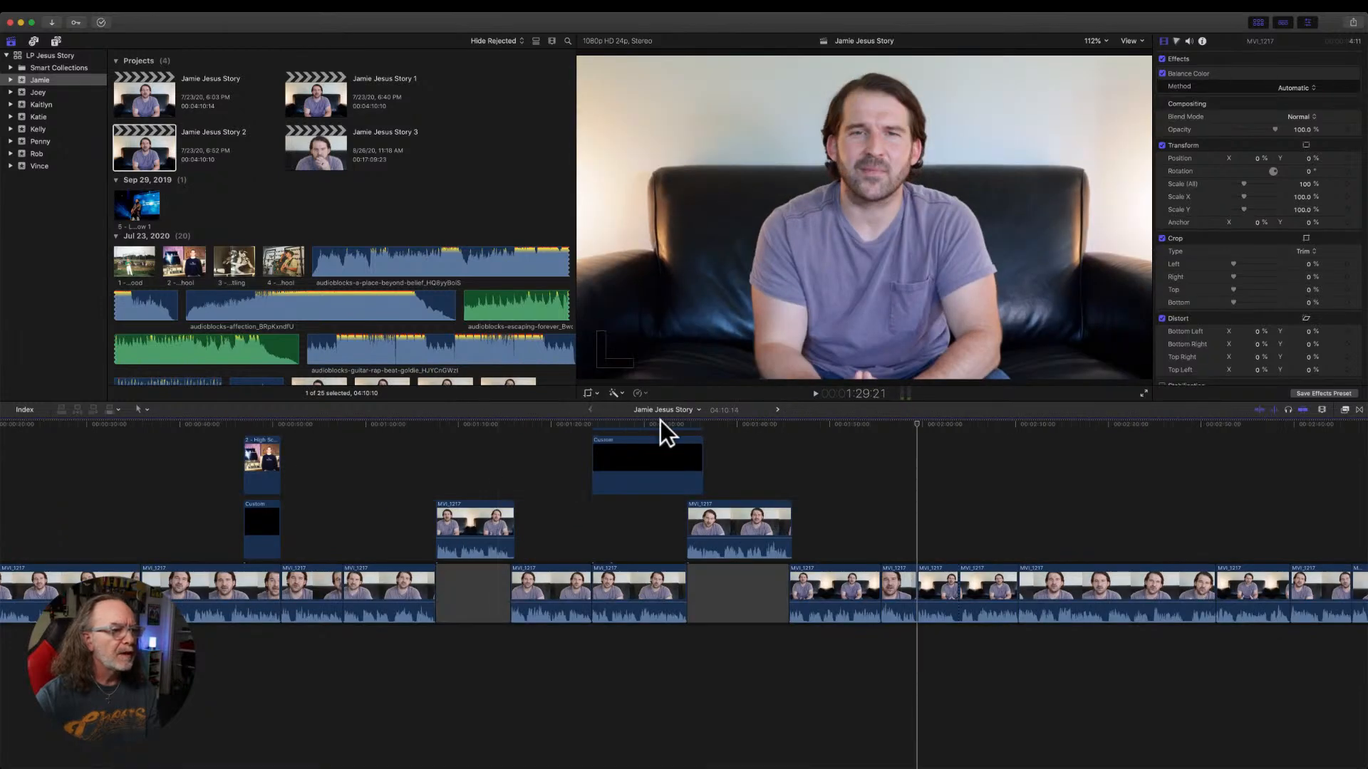
double_click(331, 144)
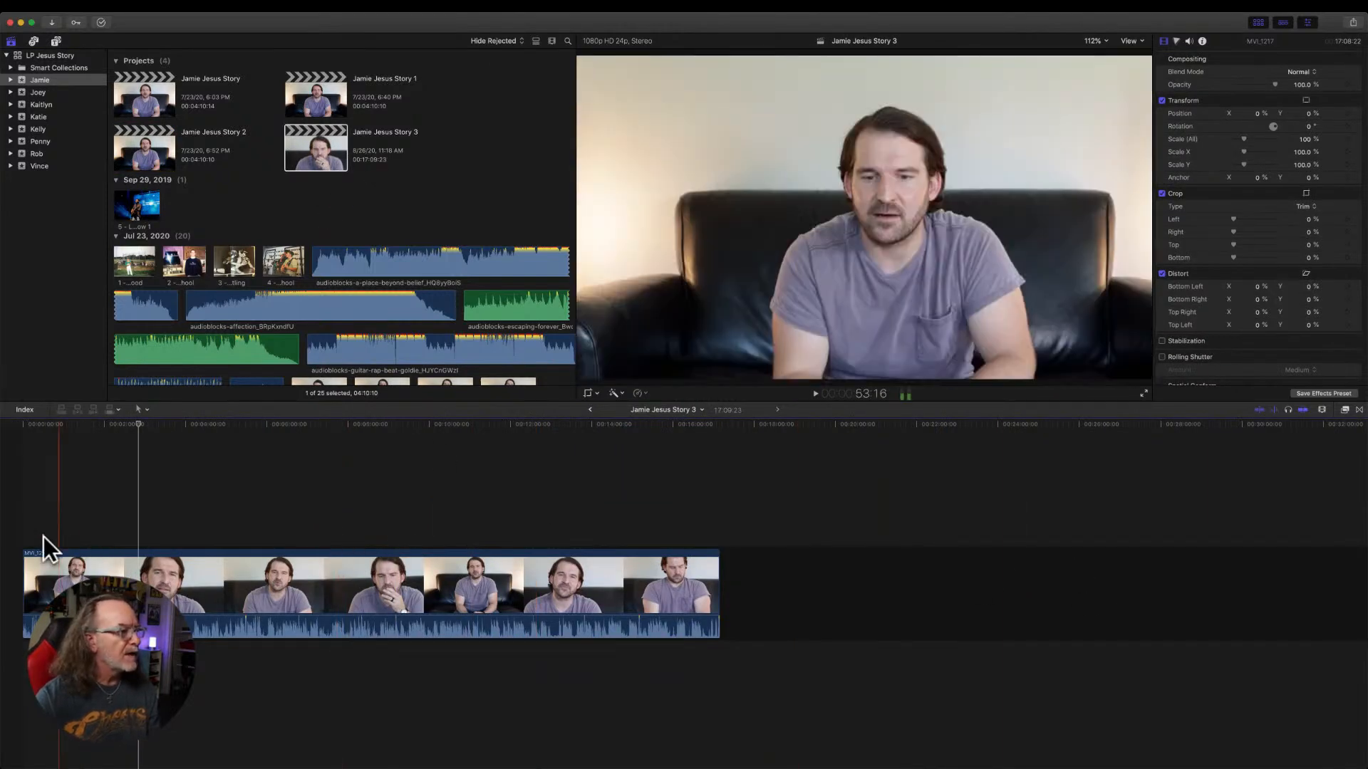
key("shift+z")
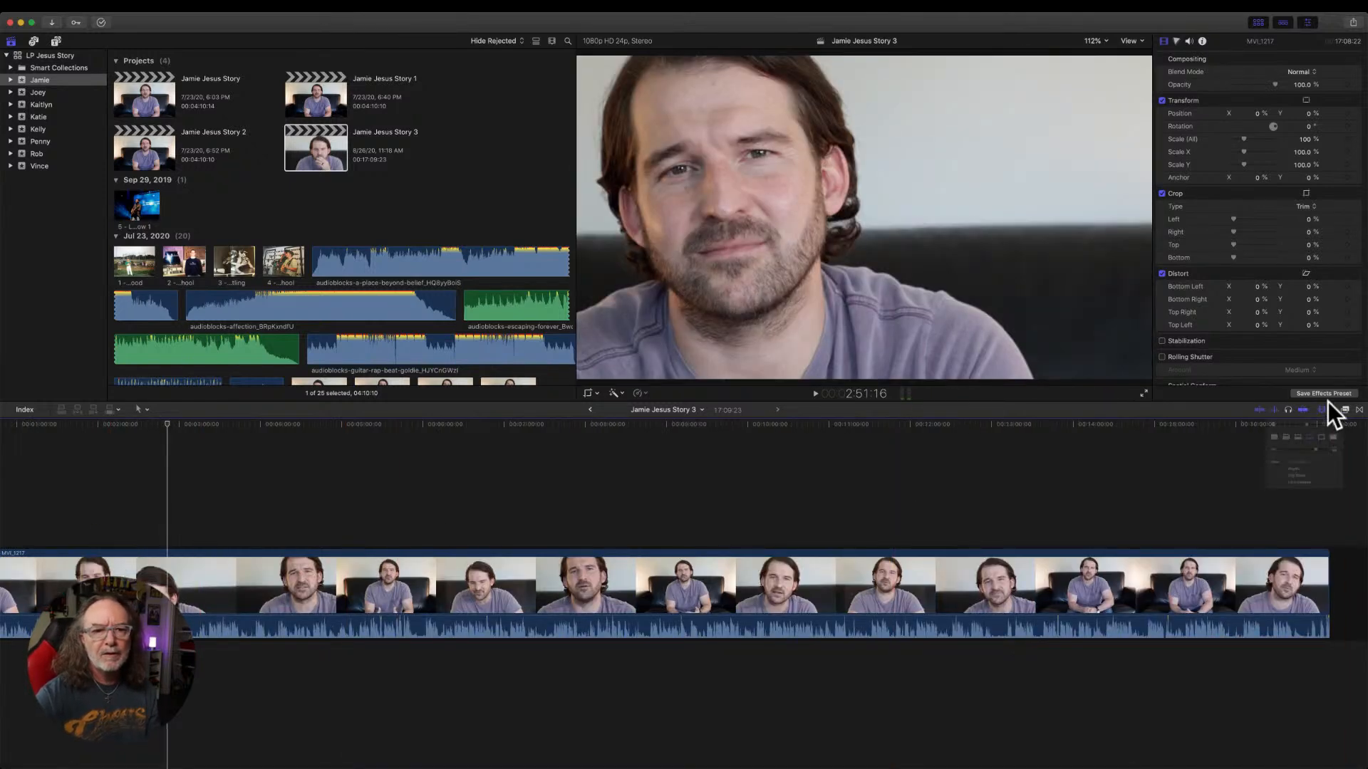
left_click(1322, 409)
left_click(1232, 457)
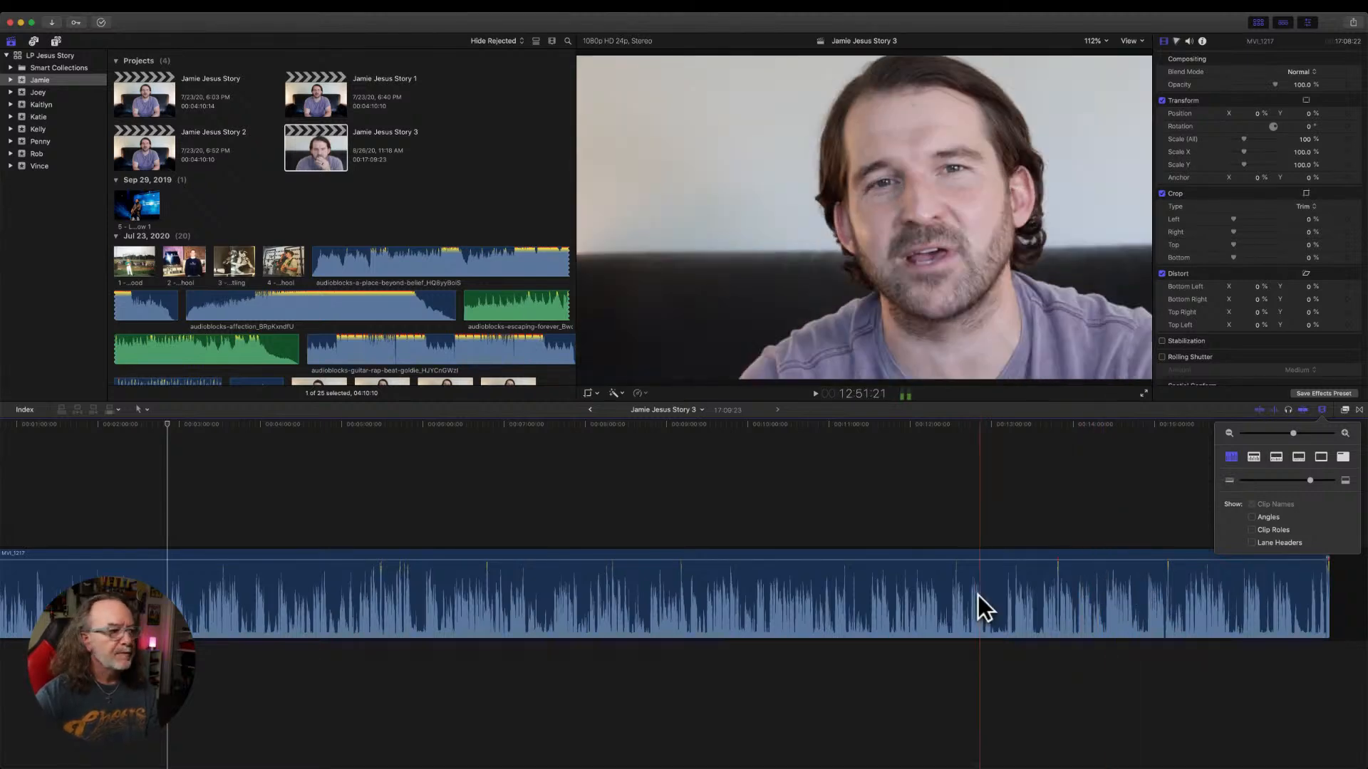
key("super+equal")
key("super+equal")
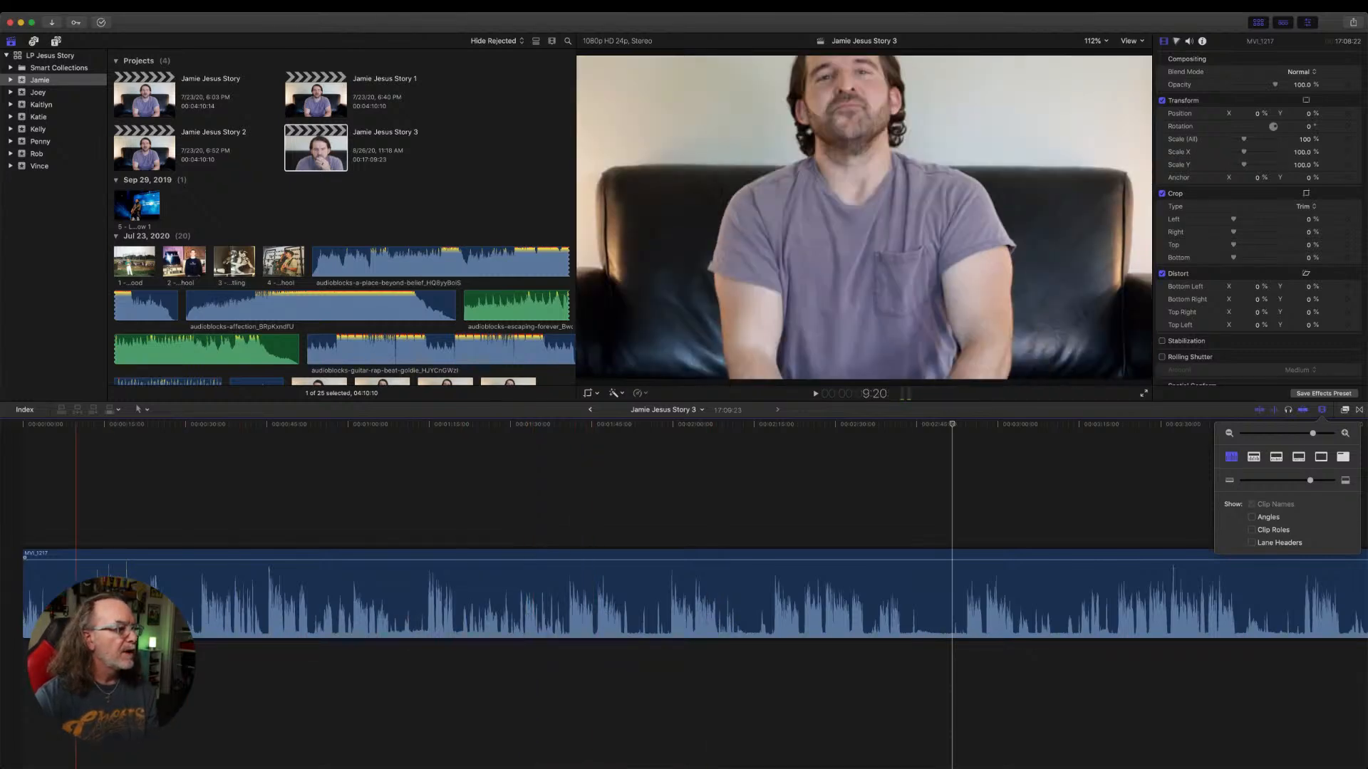
Trim 15 seconds from the start of MVI_1217 in the timeline and play the new opening.
left_click_drag(27, 596, 105, 596)
key("space")
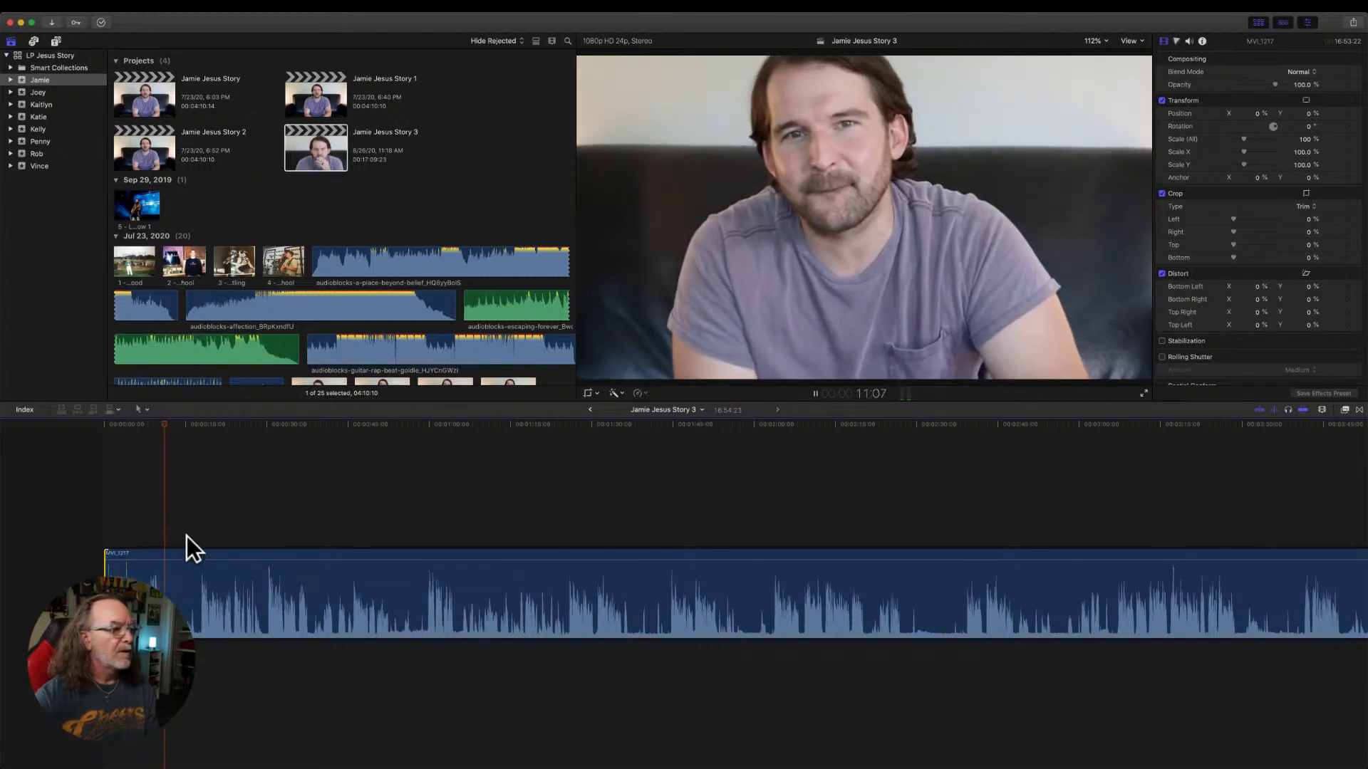
key("space")
key("space")
key("space")
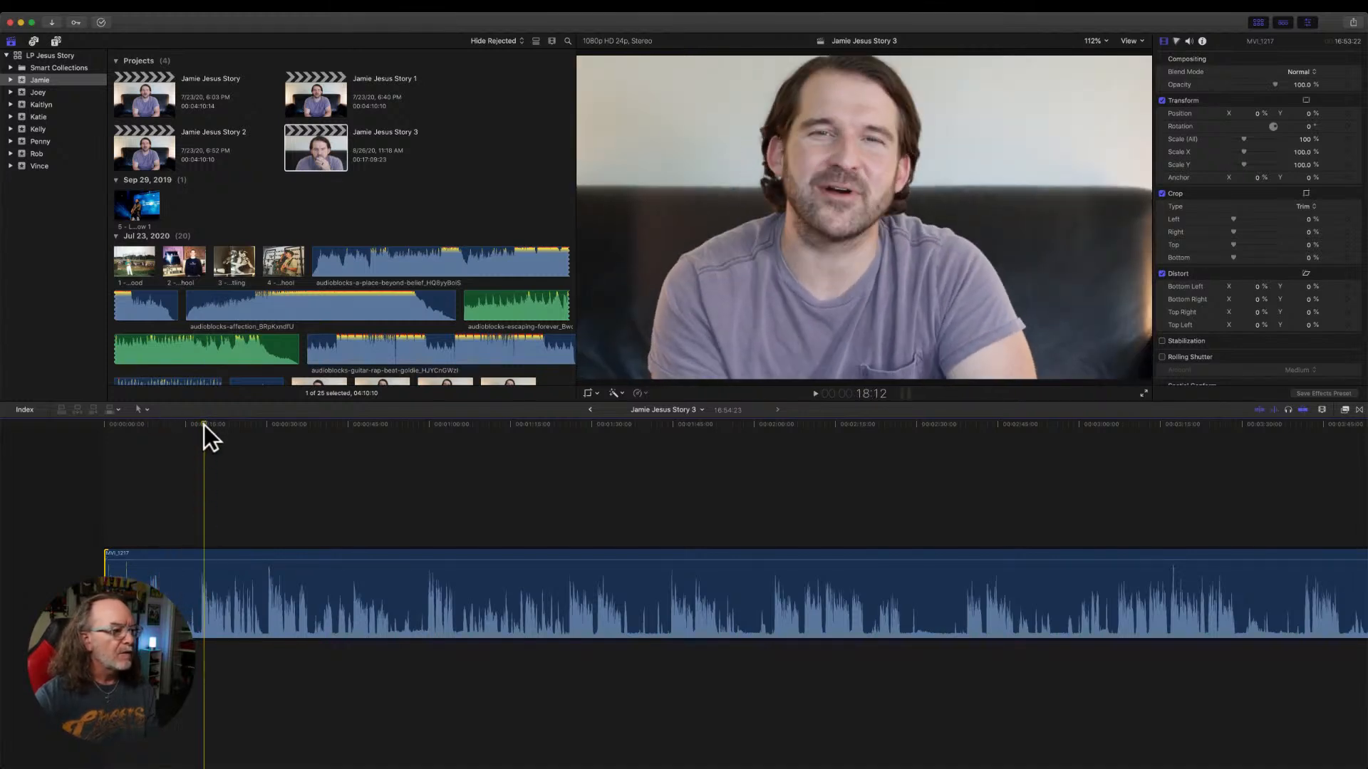
Play the opening passage, split MVI_1217 at 7:20 and trim the following piece's start to the speech at about 17 seconds.
left_click(143, 446)
key("super+equal")
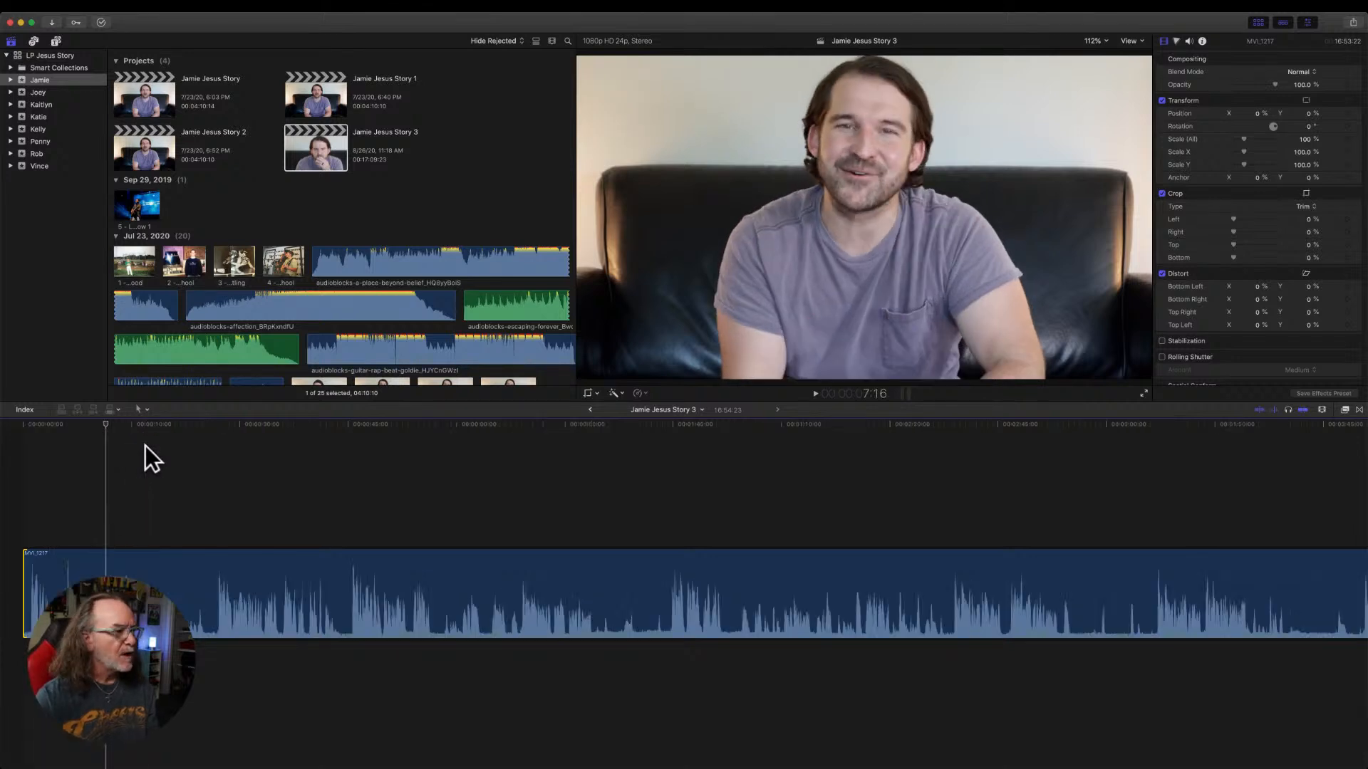
left_click(95, 427)
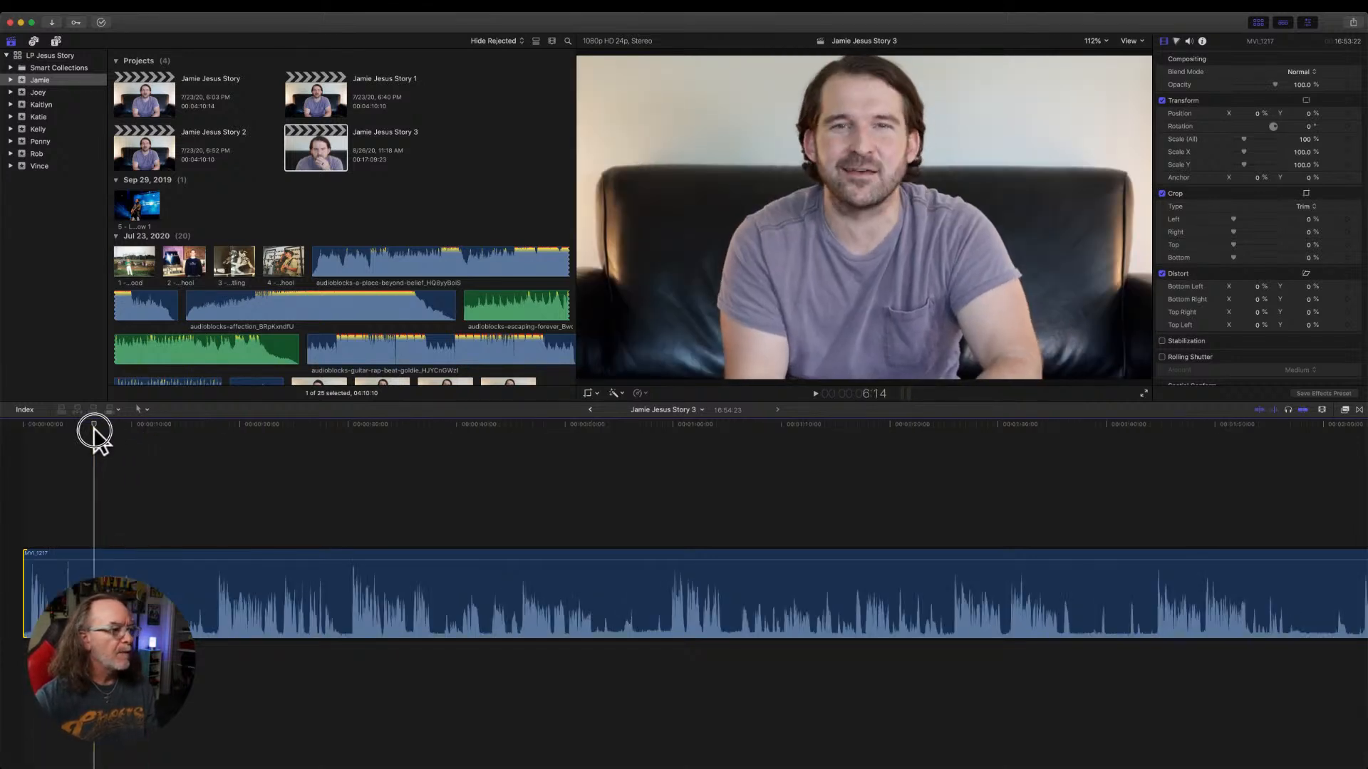
key("space")
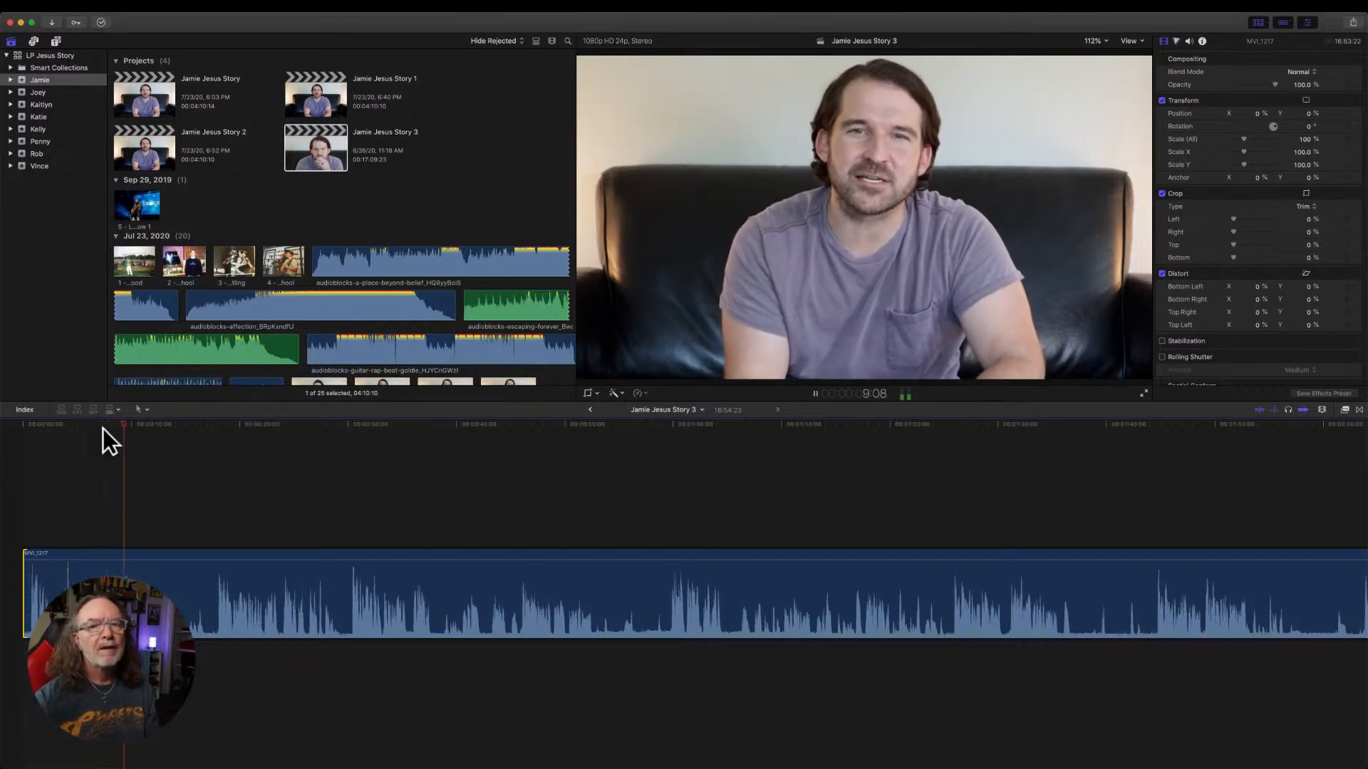
key("space")
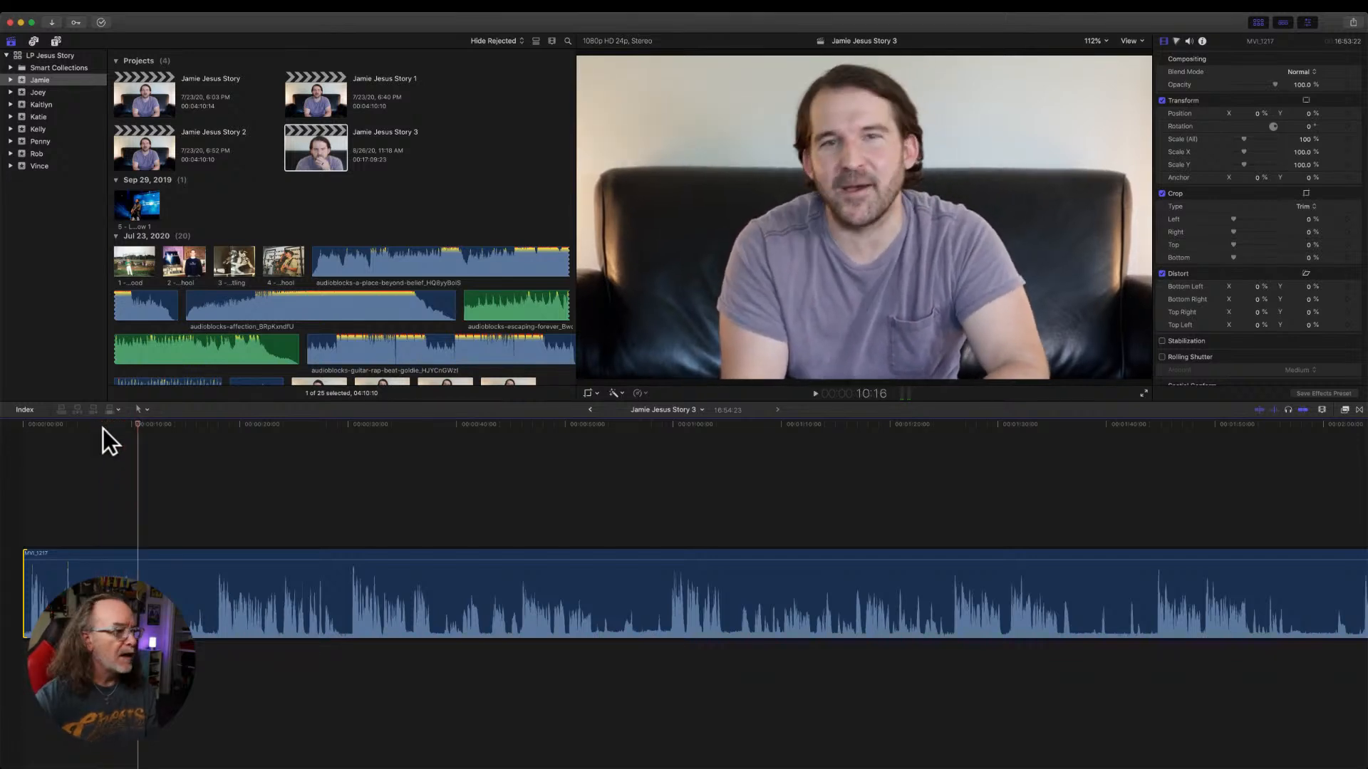
mouse_move(104, 427)
left_mouse_down()
mouse_move(135, 426)
mouse_move(108, 433)
left_mouse_up()
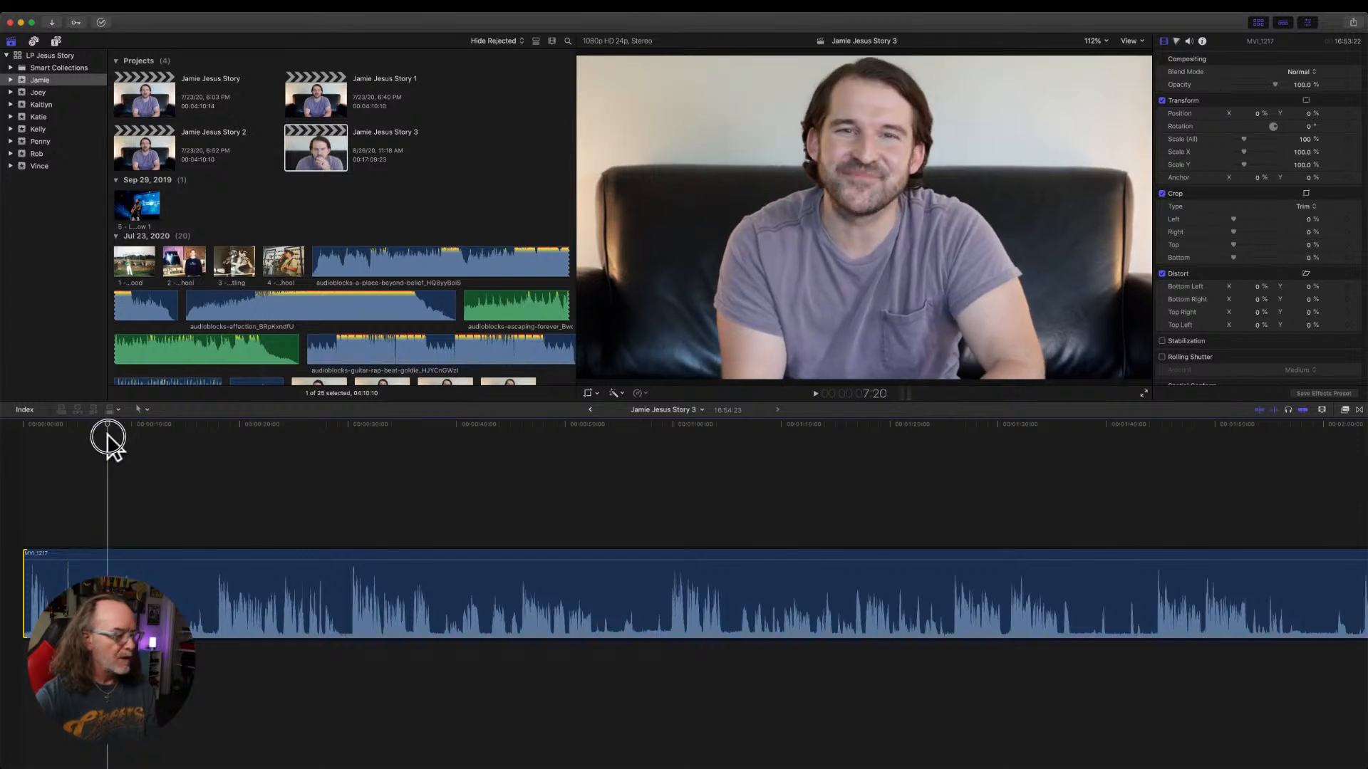
key("super+b")
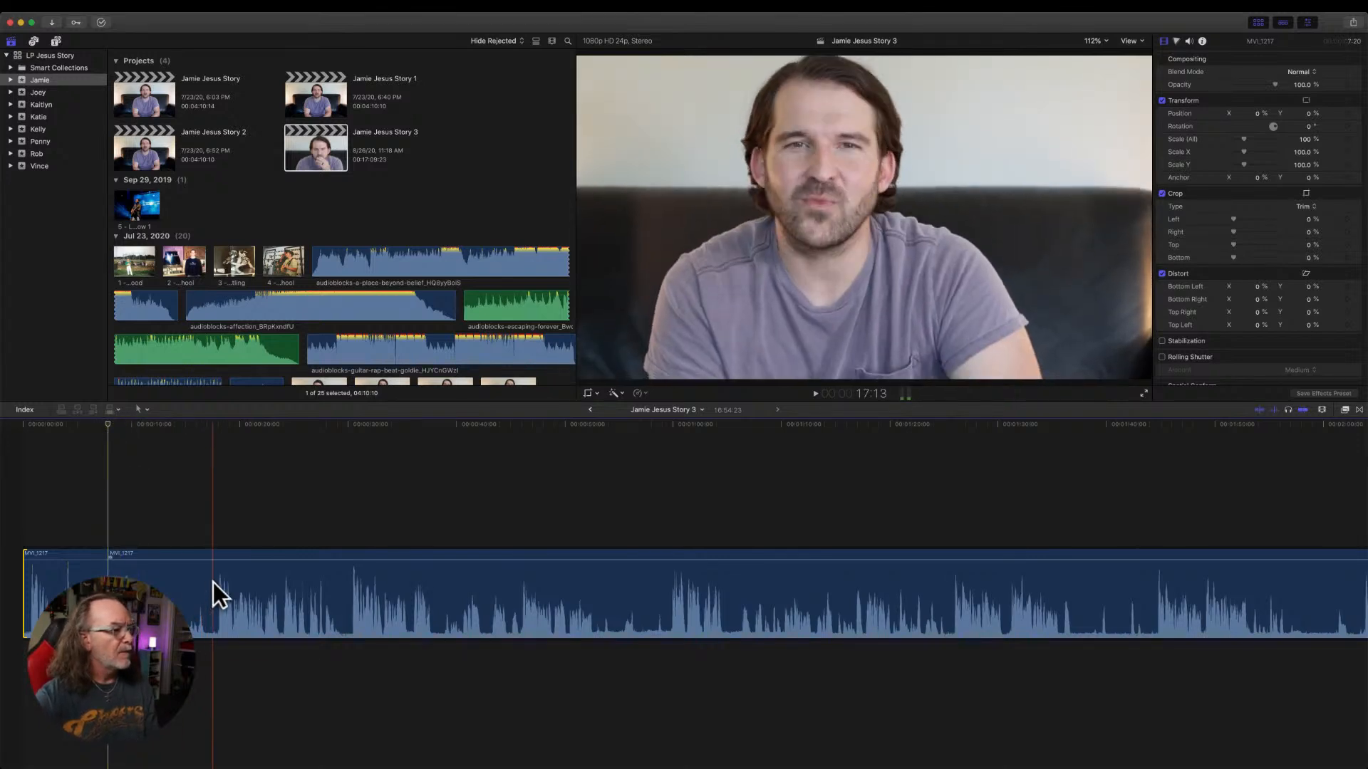
scroll(214, 580, "left", 3)
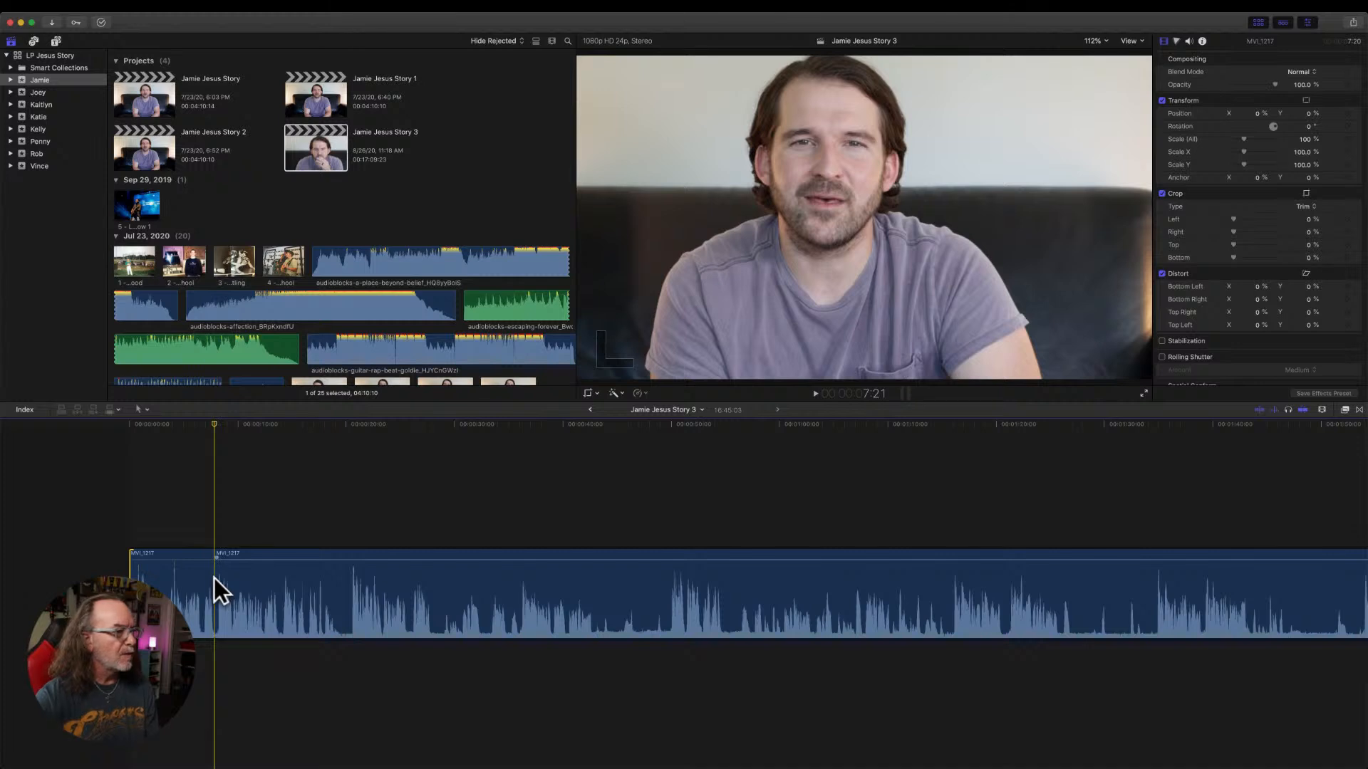
Play across the first cut and trim the start of the second MVI_1217 piece to the speech at about 20 seconds.
left_click_drag(208, 427, 207, 426)
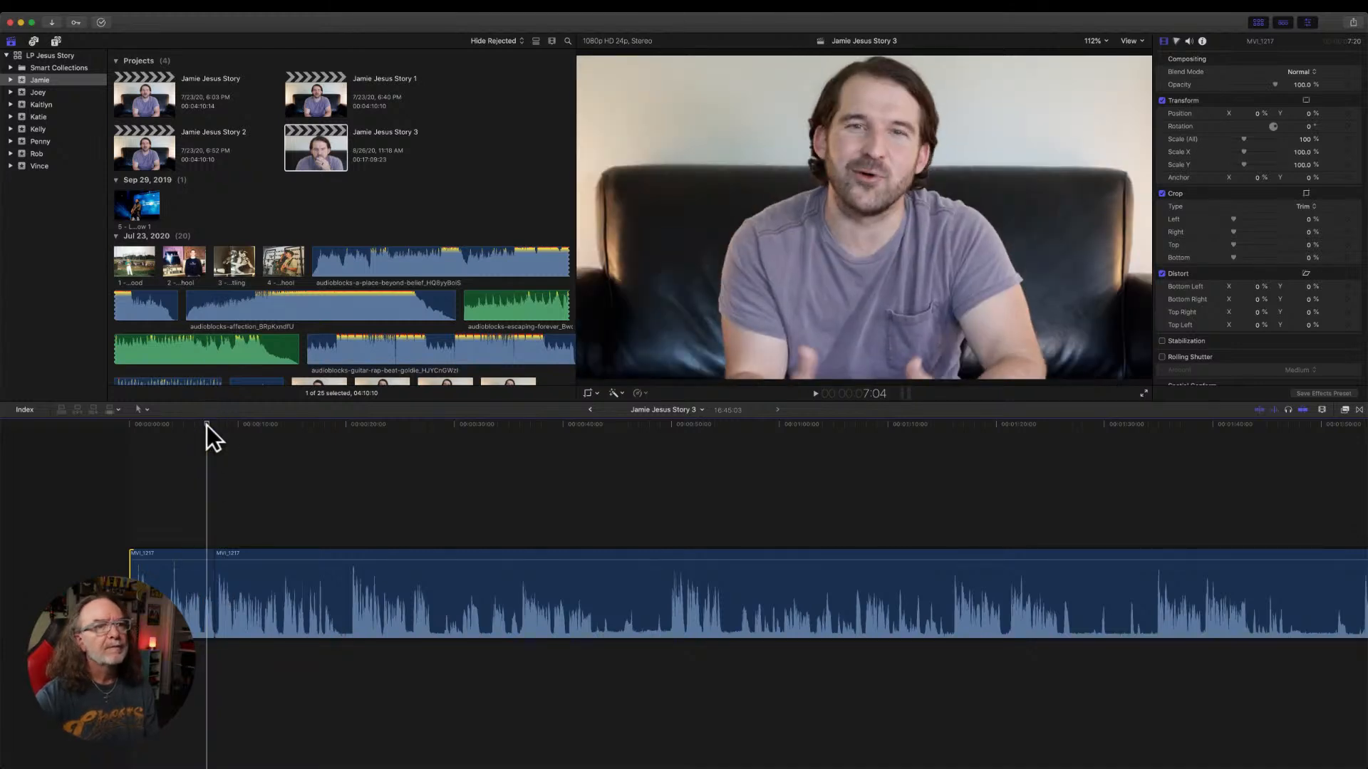
key("space")
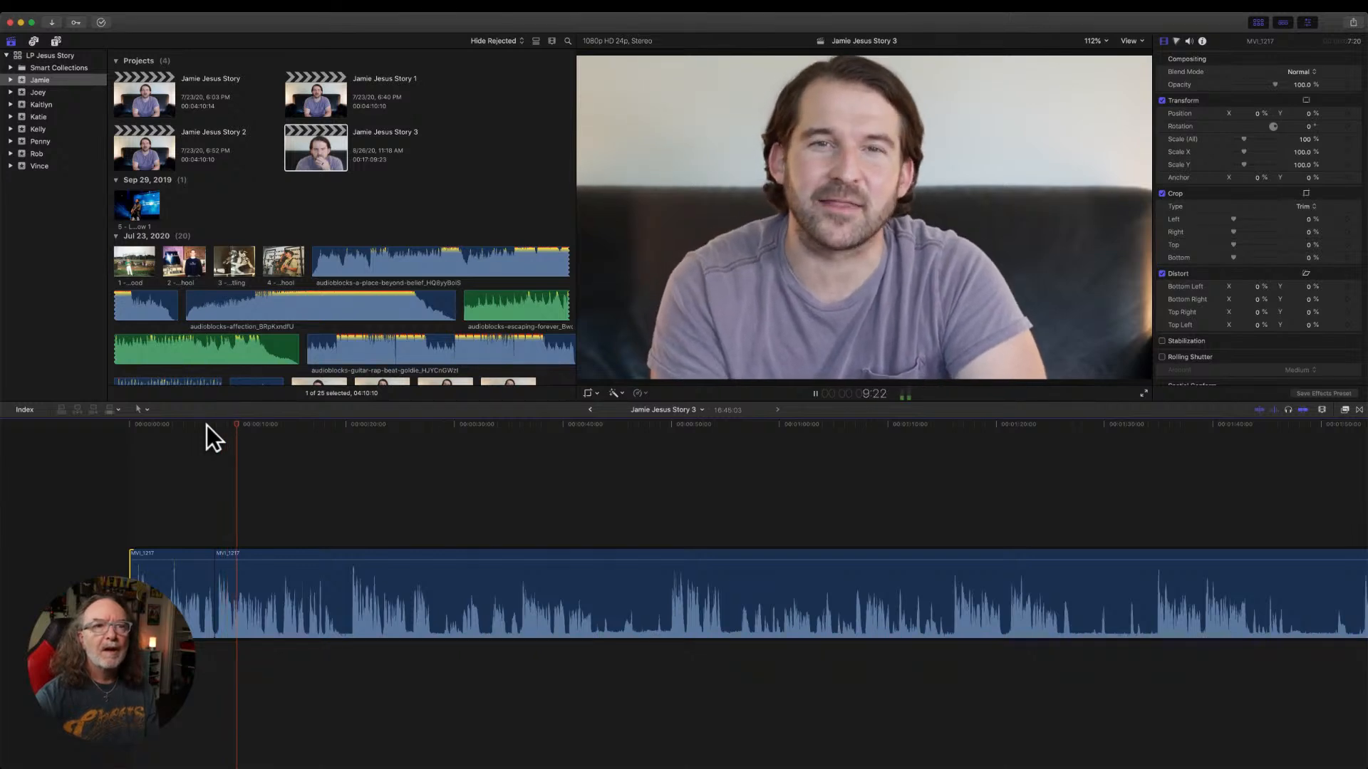
key("space")
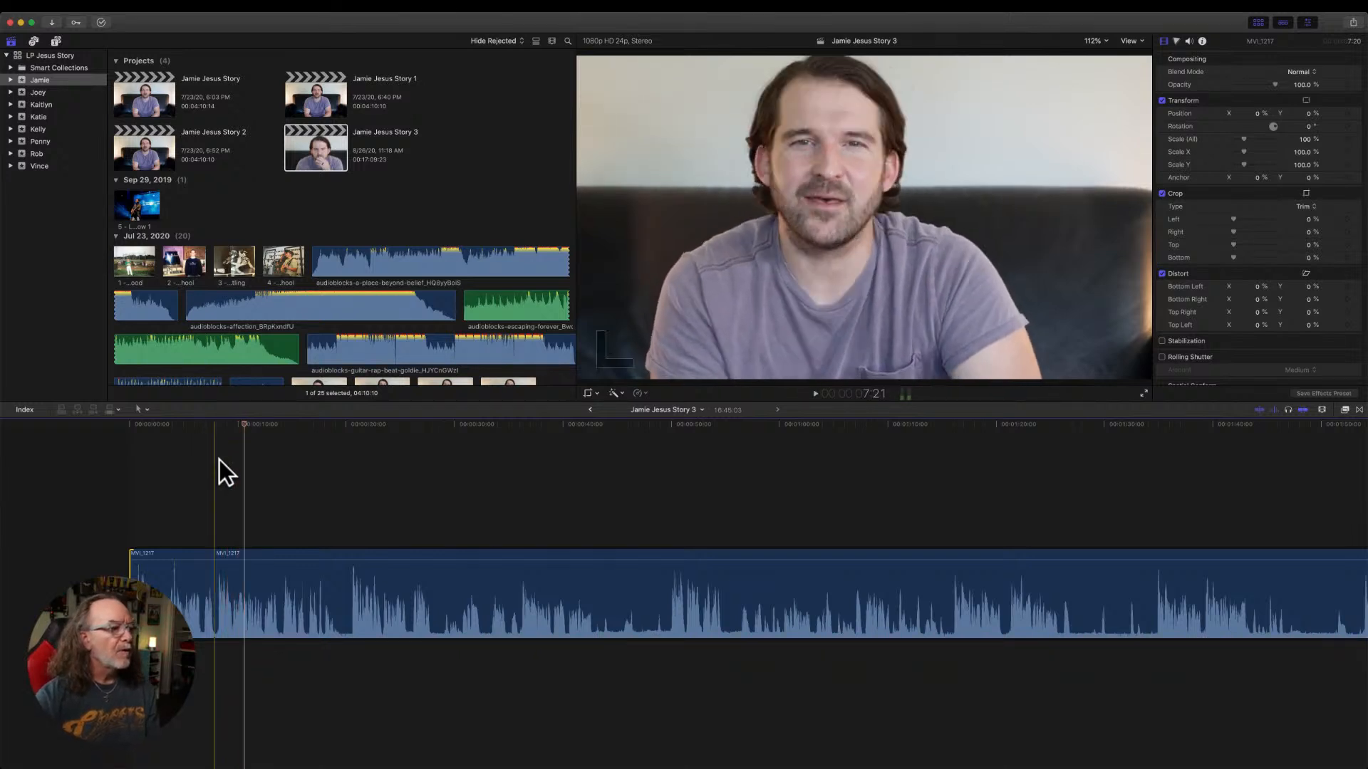
key("space")
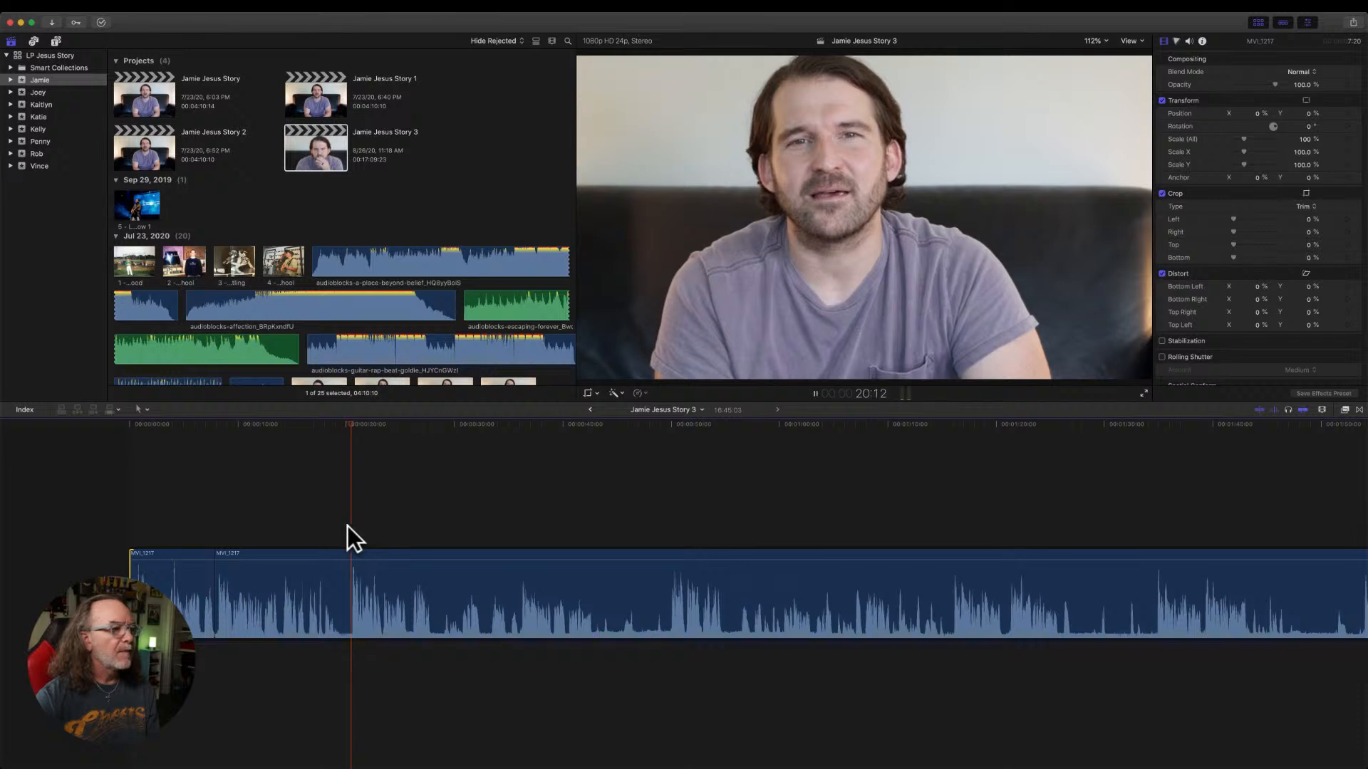
key("space")
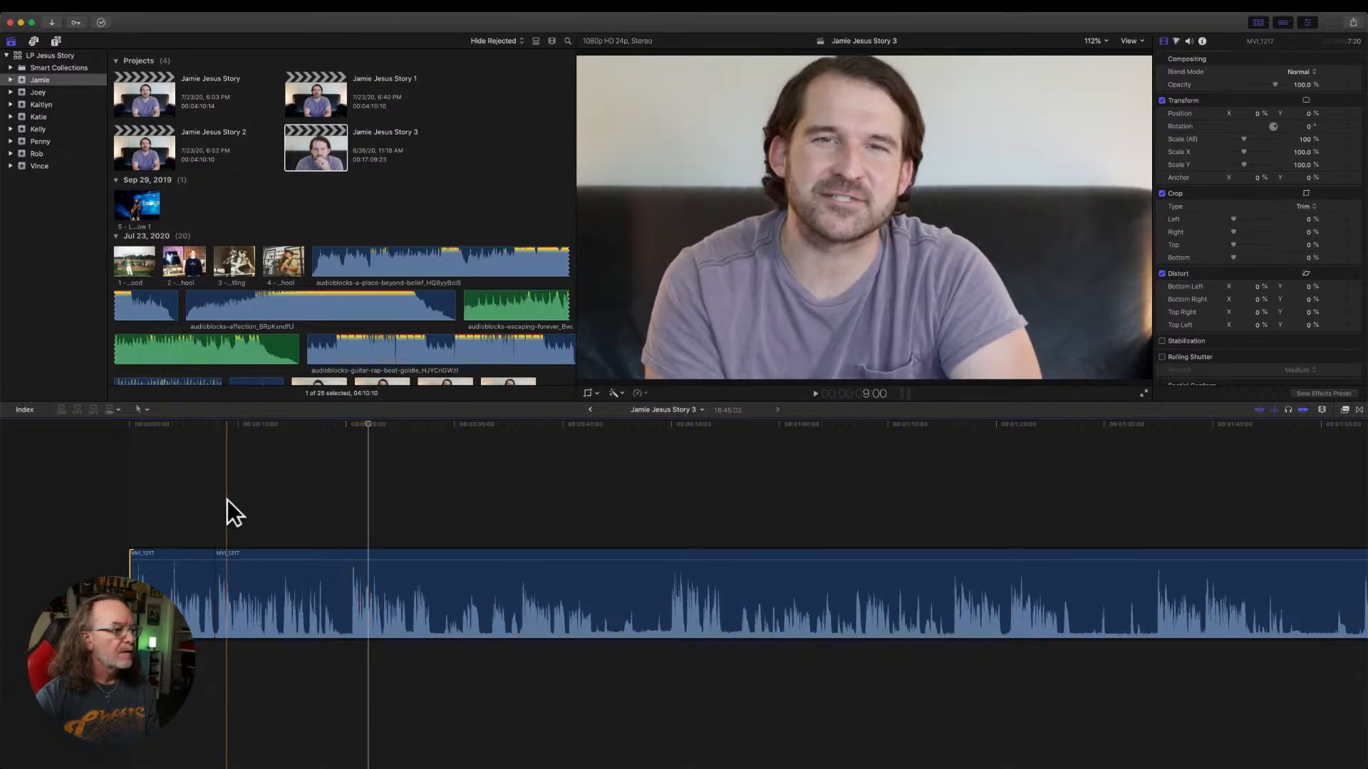
key("space")
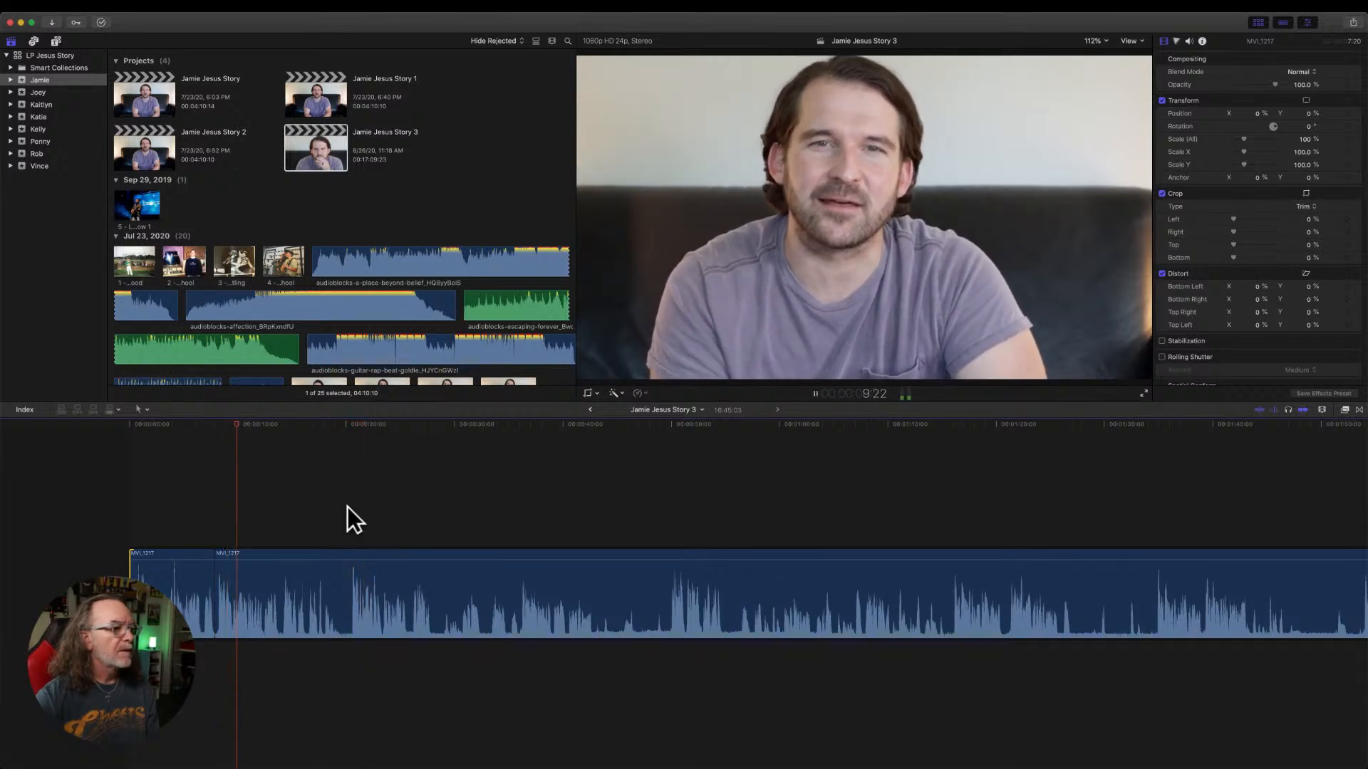
key("space")
key("space")
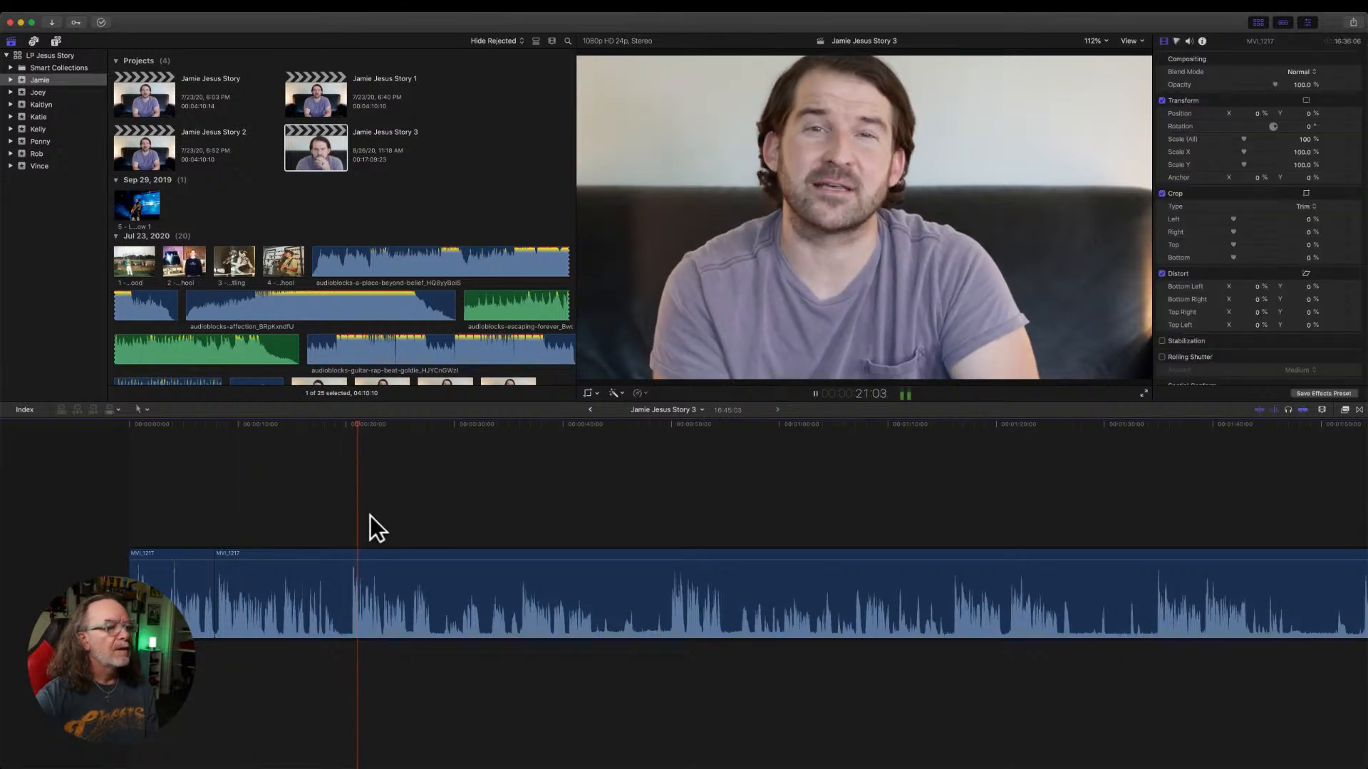
key("space")
left_click_drag(220, 596, 351, 592)
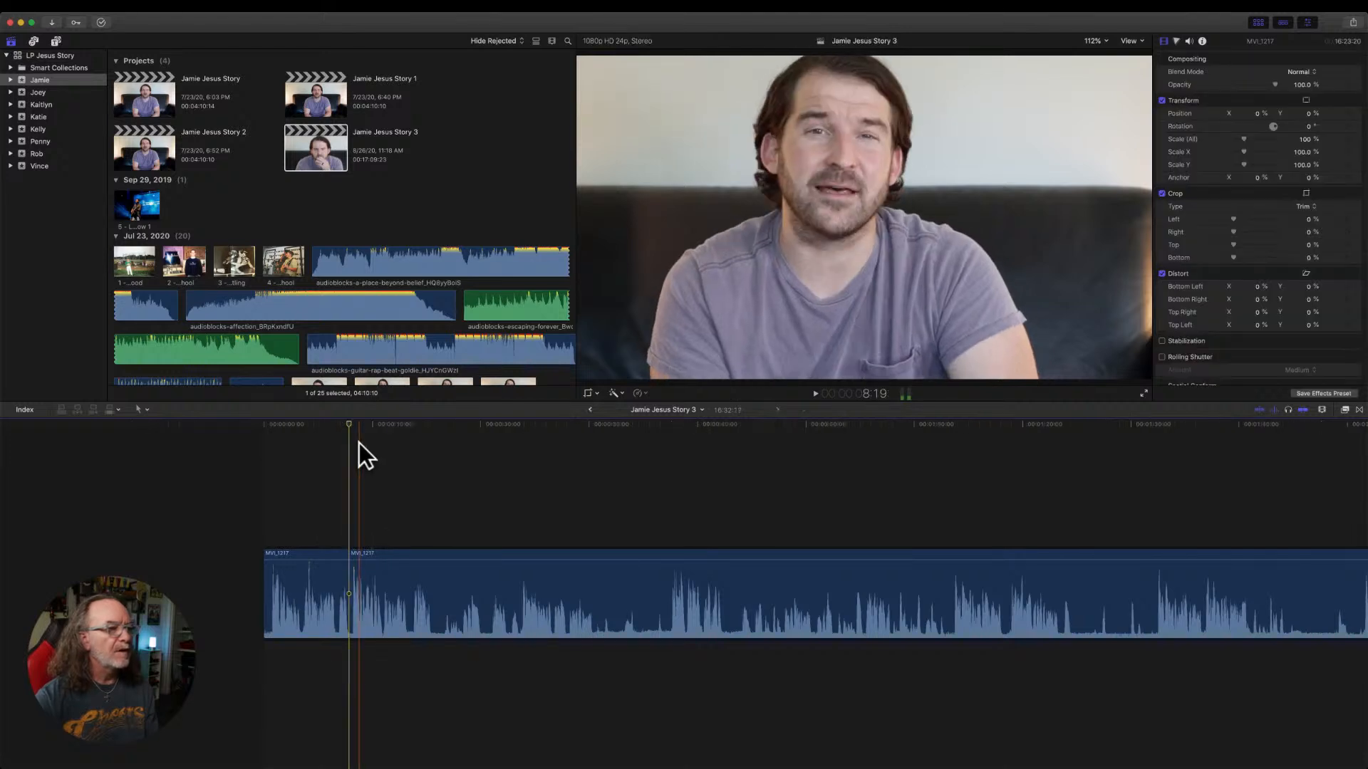
Split the second MVI_1217 piece at about 15 seconds and trim the following piece's start to the speech at about 37 seconds.
left_click(345, 427)
key("space")
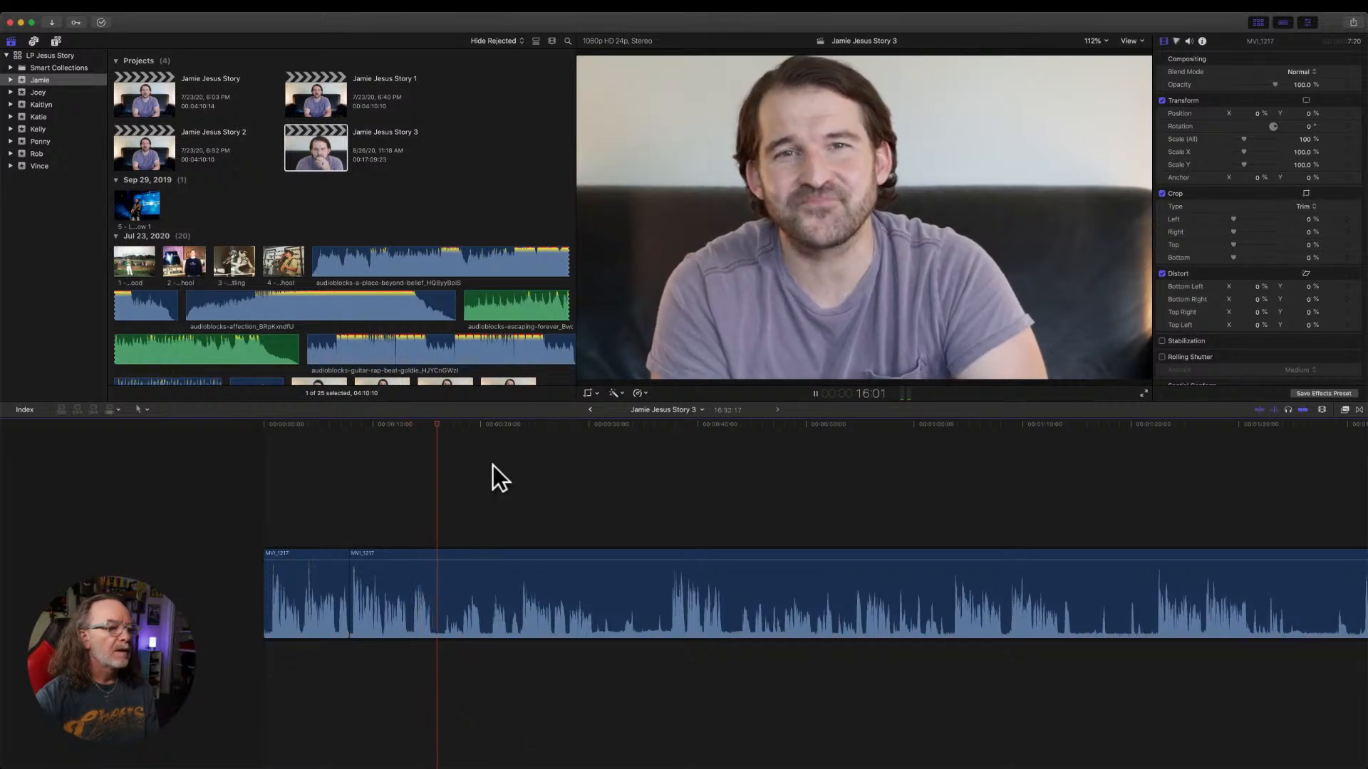
key("space")
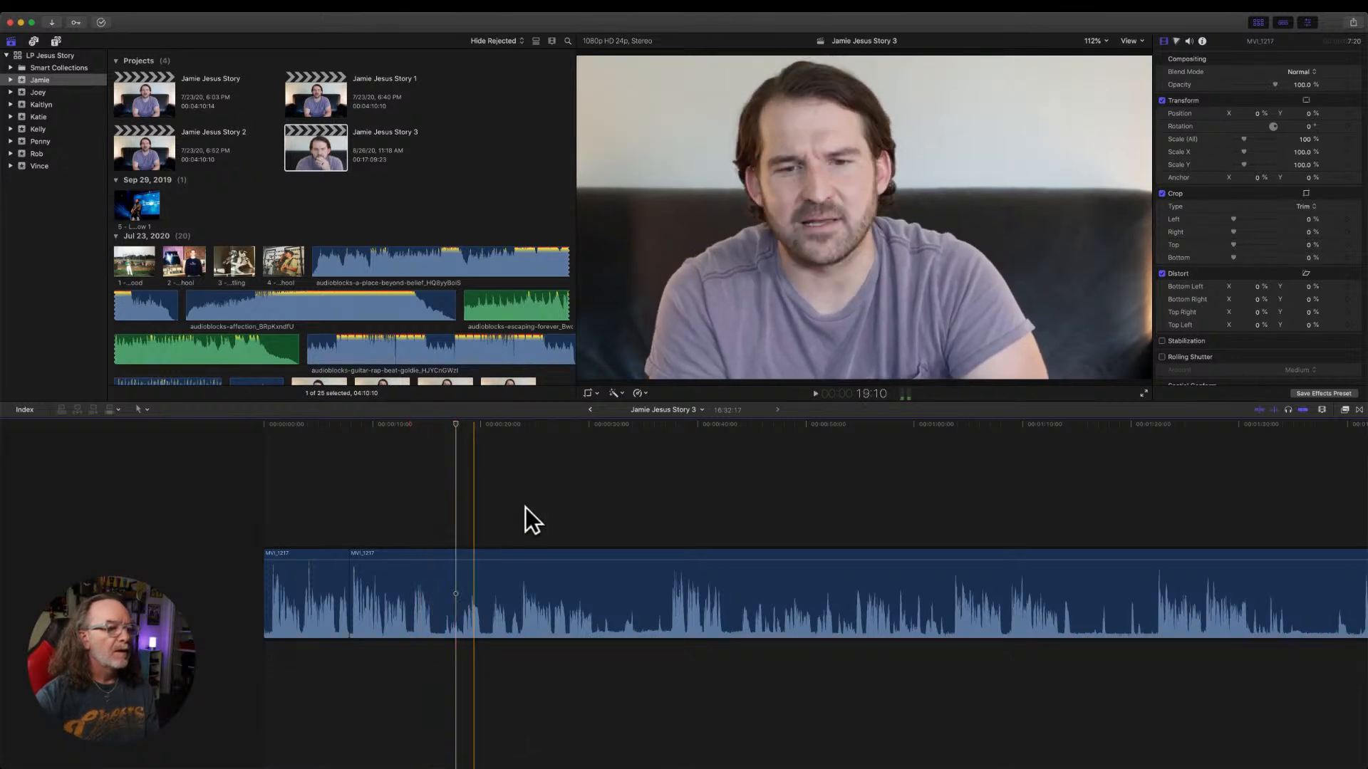
left_click(669, 490)
key("space")
left_click_drag(685, 426, 412, 452)
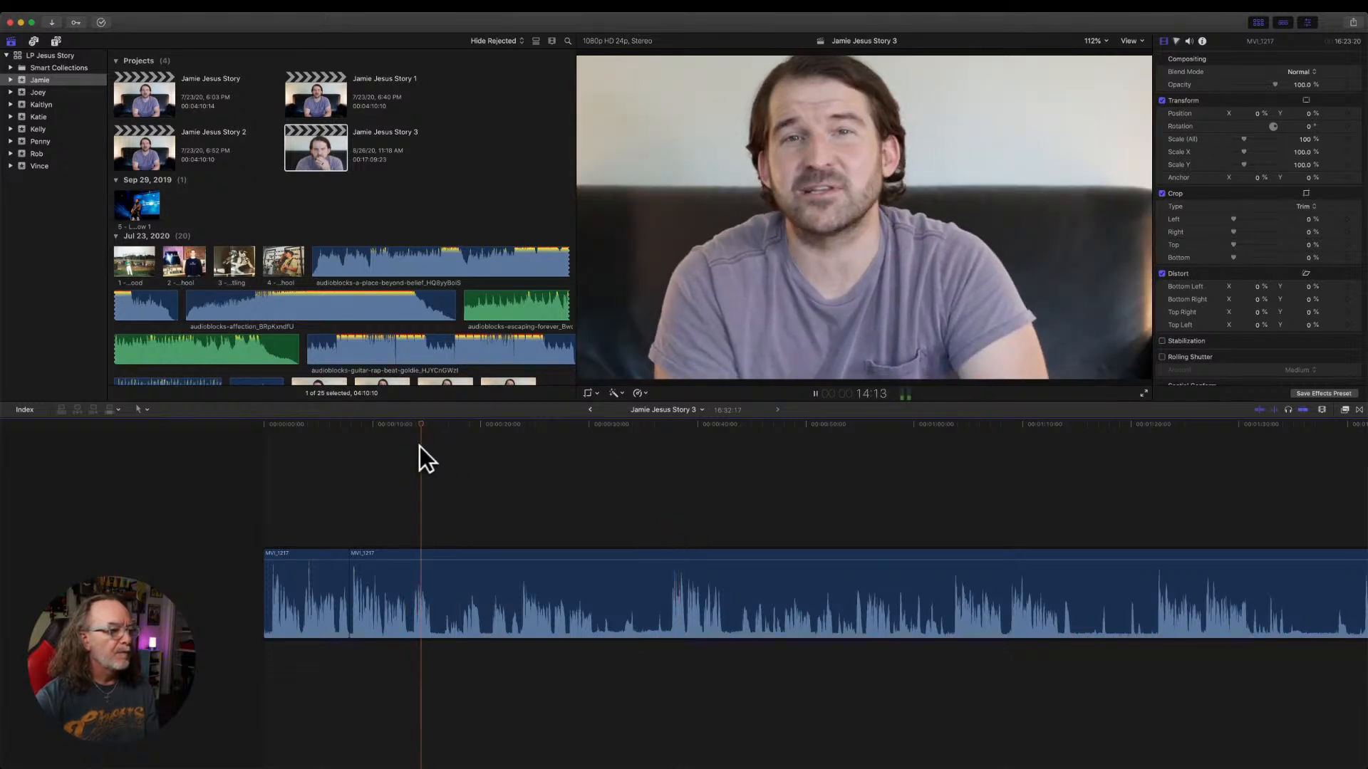
key("space")
key("super+b")
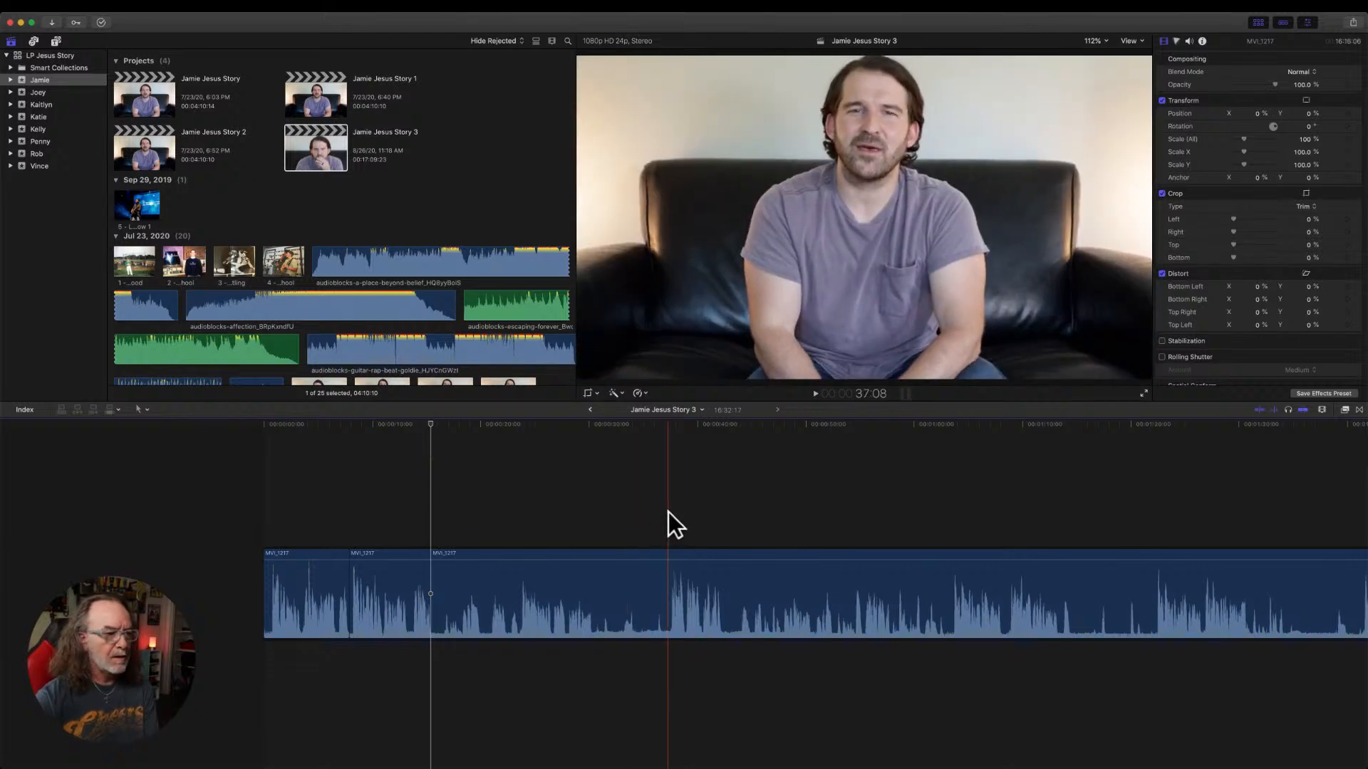
scroll(669, 512, "left", 5)
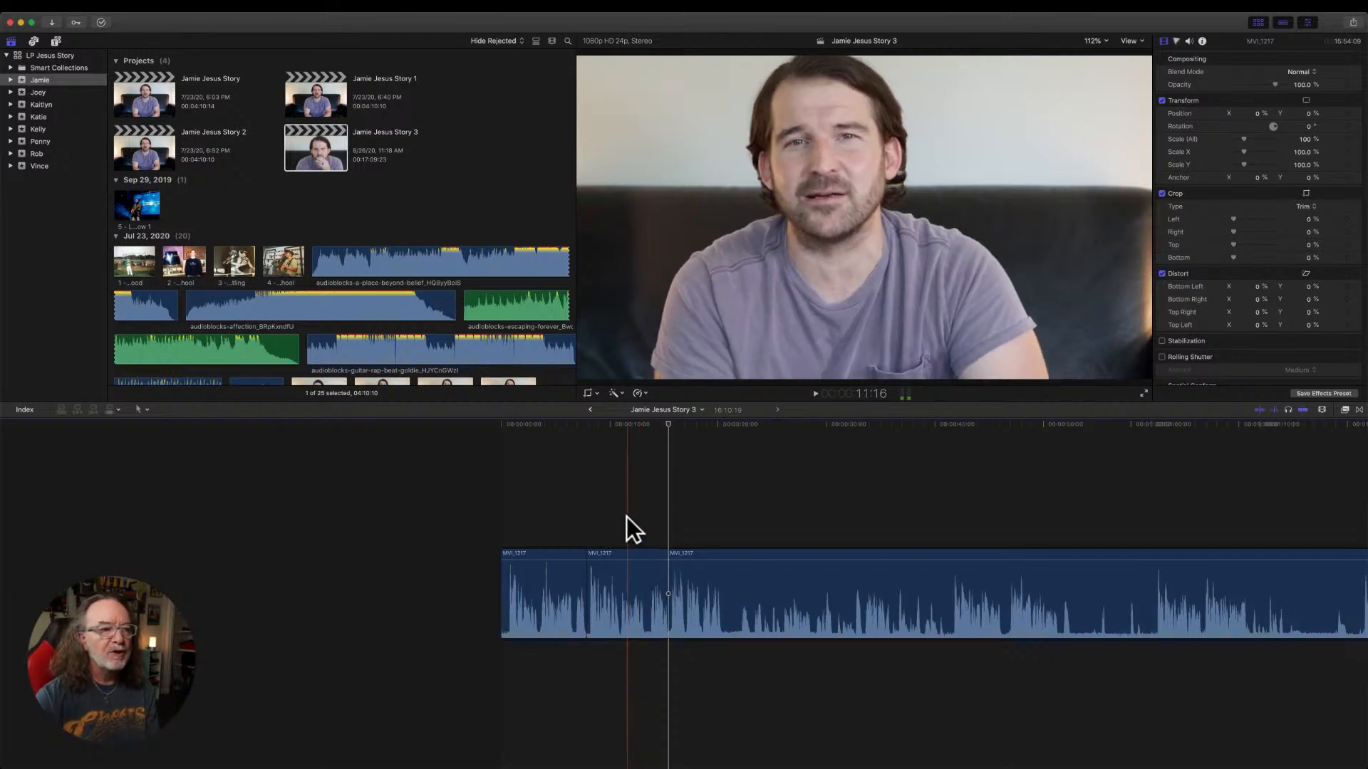
Split the third MVI_1217 piece at about 20 seconds and trim the following piece's start to the speech at about 41 seconds.
left_click_drag(668, 426, 574, 434)
key("space")
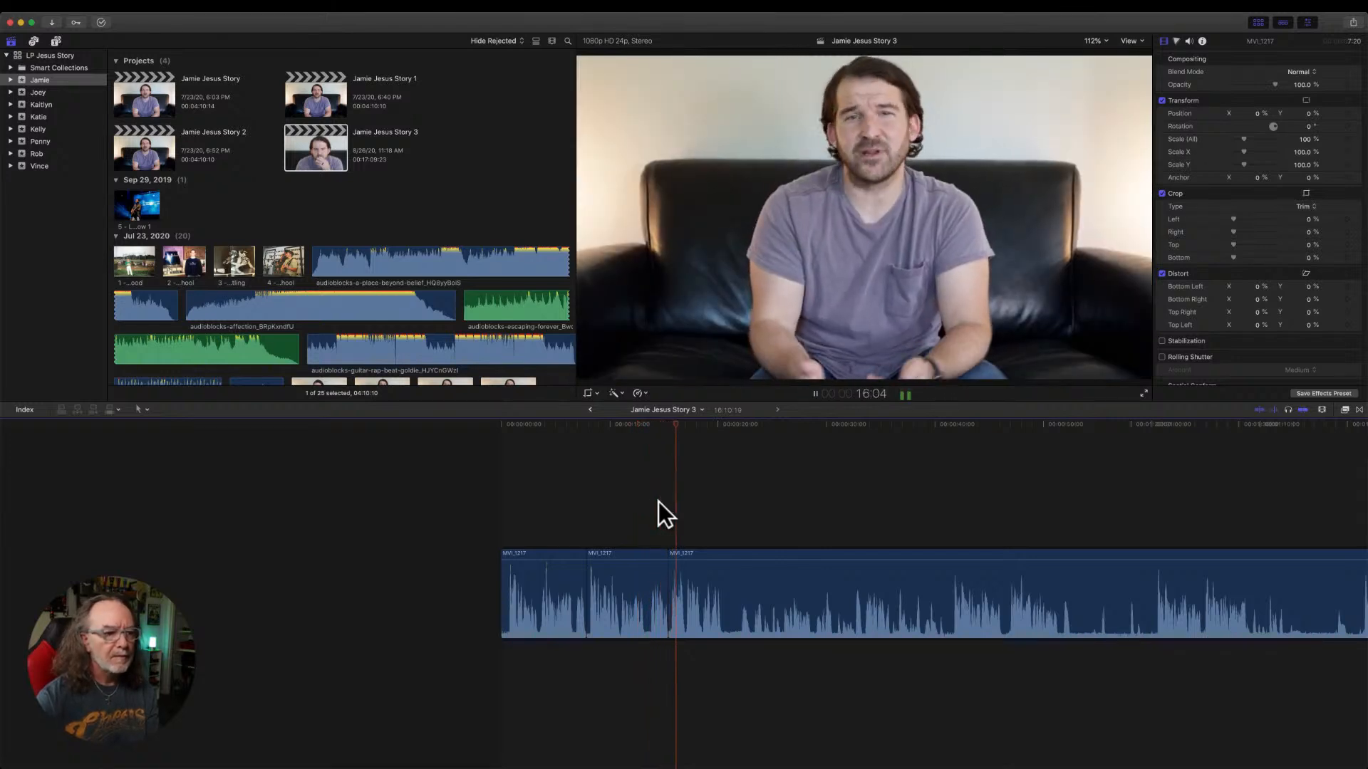
scroll(658, 502, "right", 3)
scroll(656, 500, "right", 3)
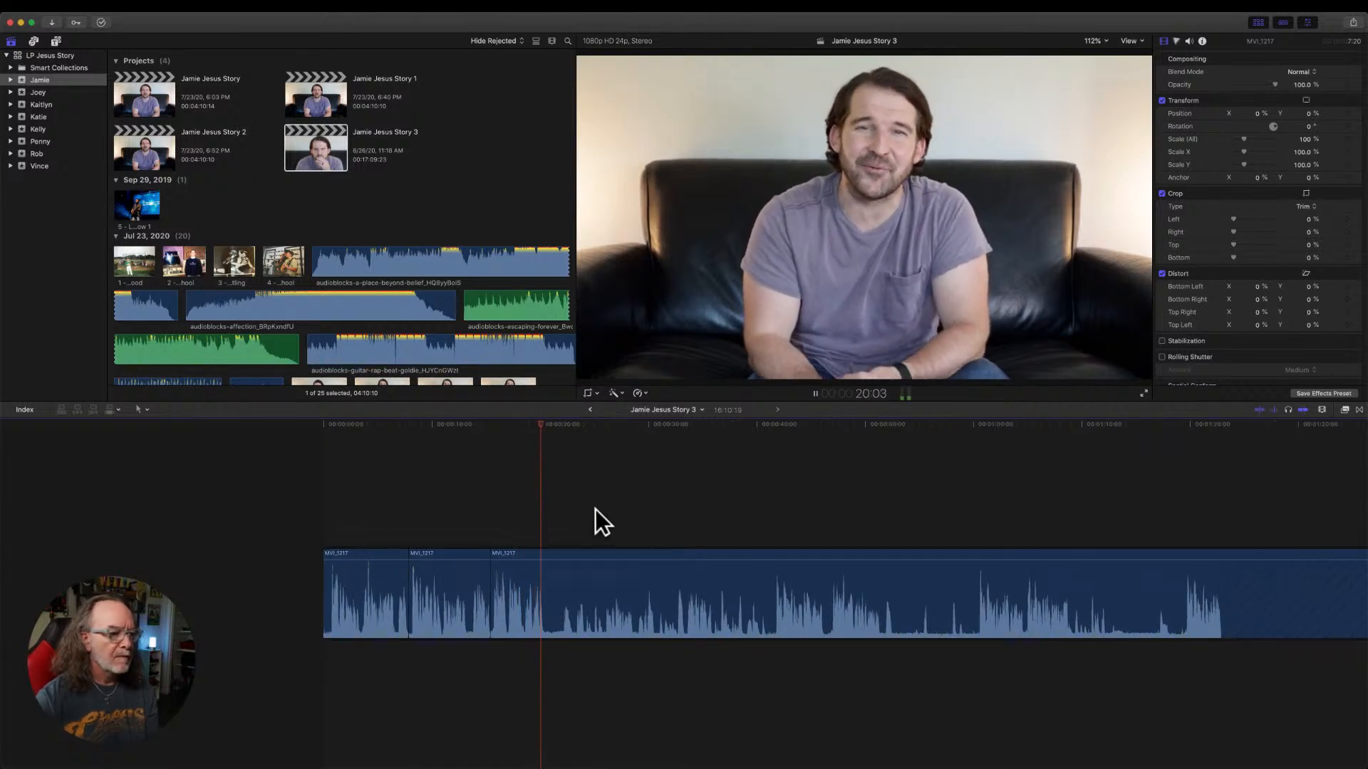
key("space")
key("super+b")
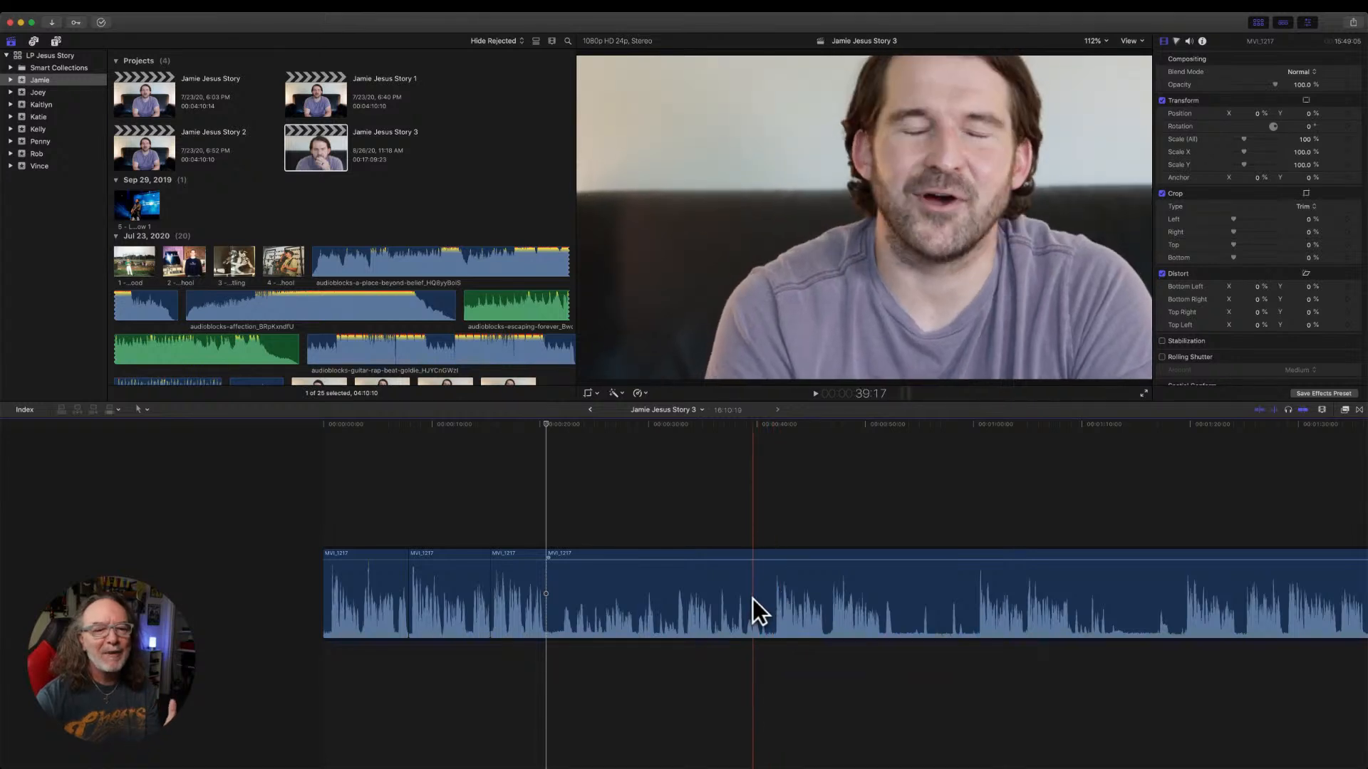
left_click(780, 603)
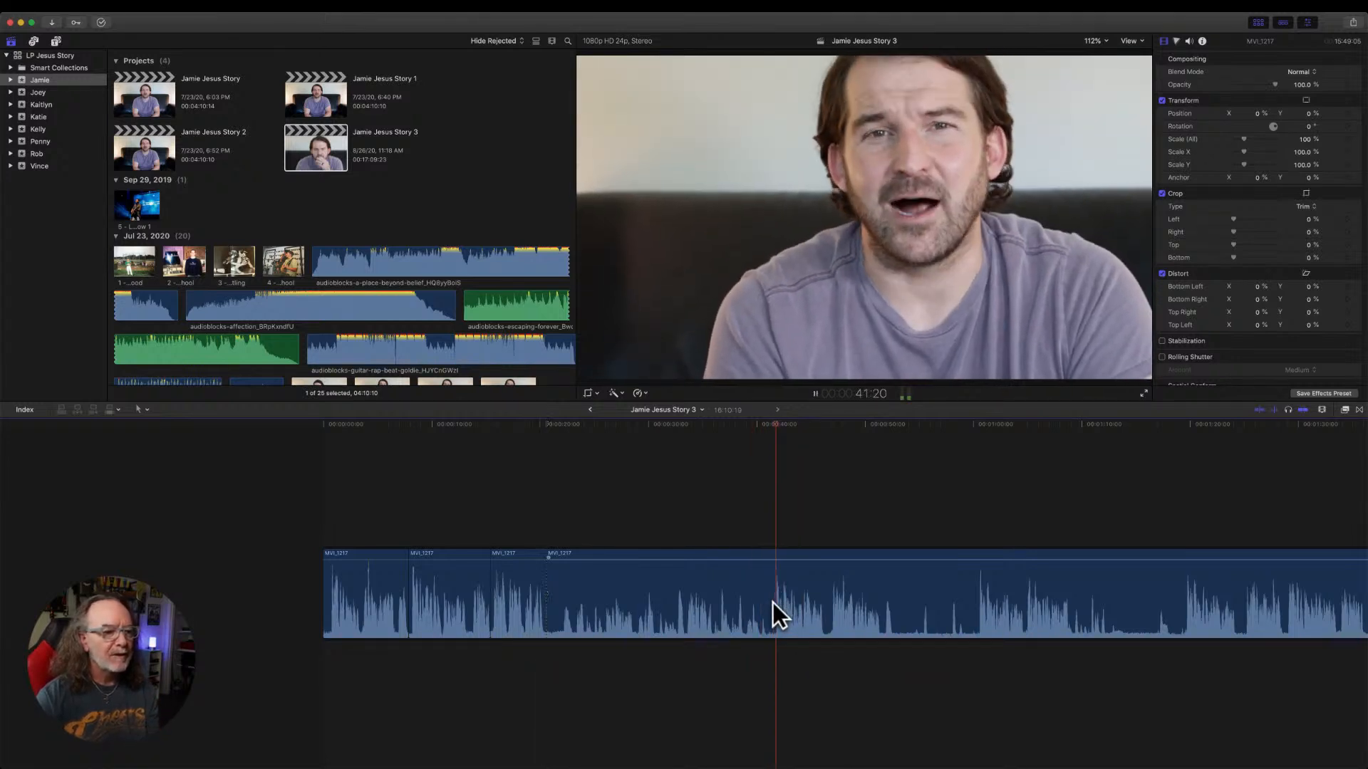
left_click_drag(553, 593, 779, 586)
Play across the latest cut and split the fourth MVI_1217 piece at 25:12, at the pause in the speech.
key("space")
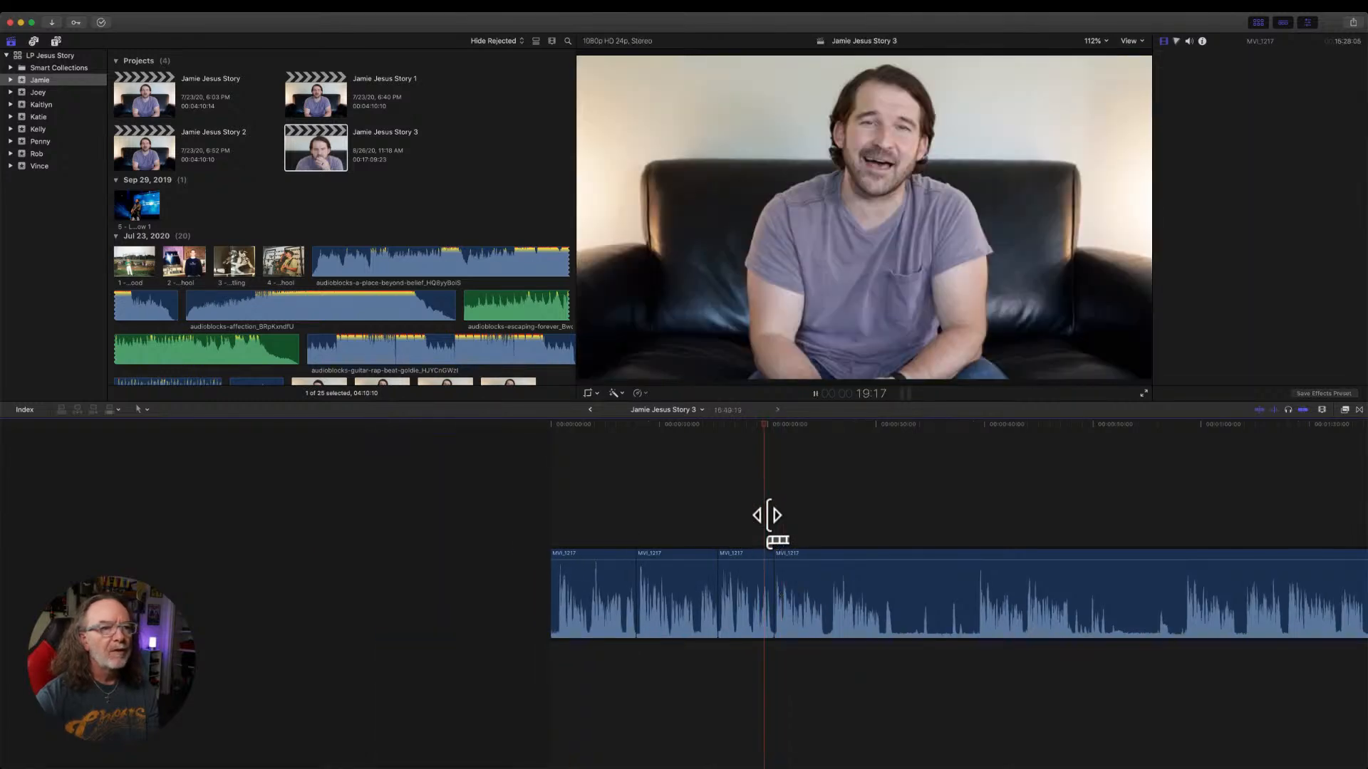
scroll(860, 764, "right", 5)
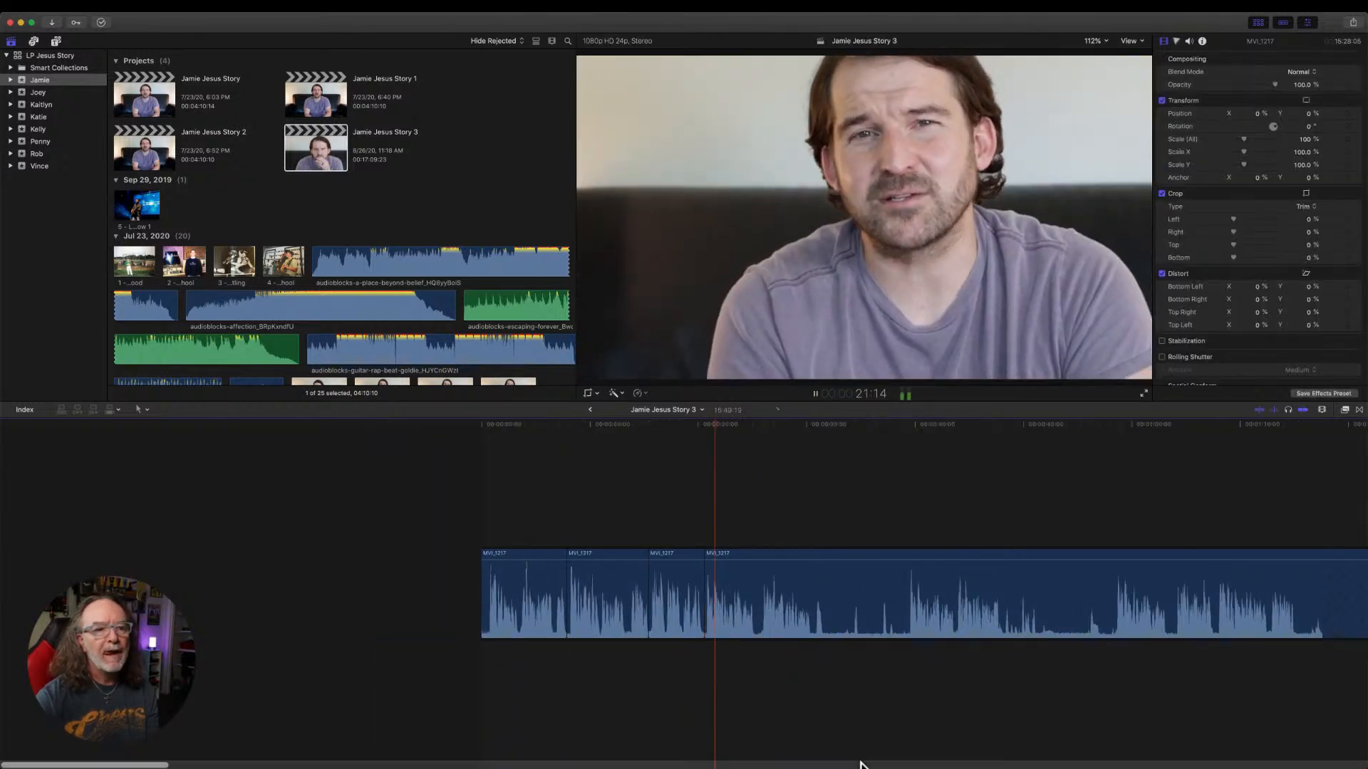
scroll(860, 764, "right", 2)
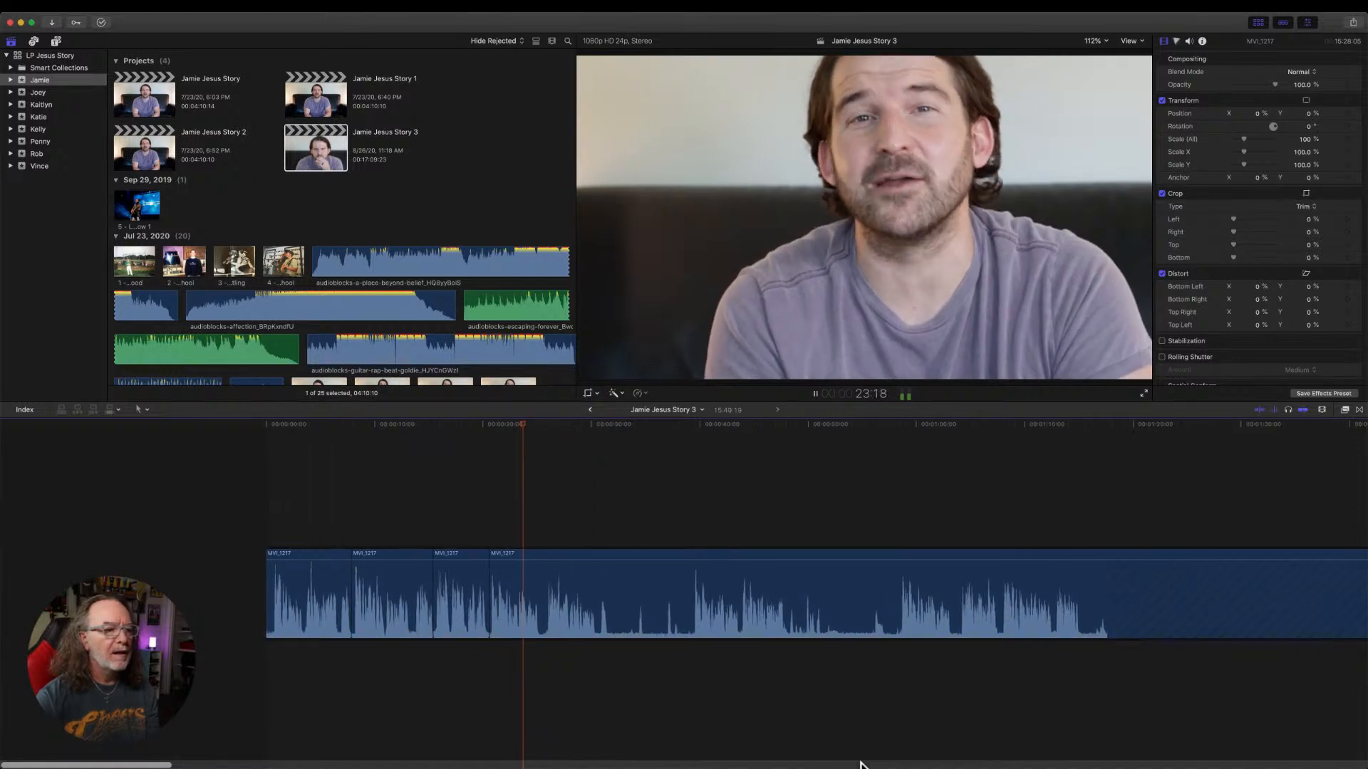
key("space")
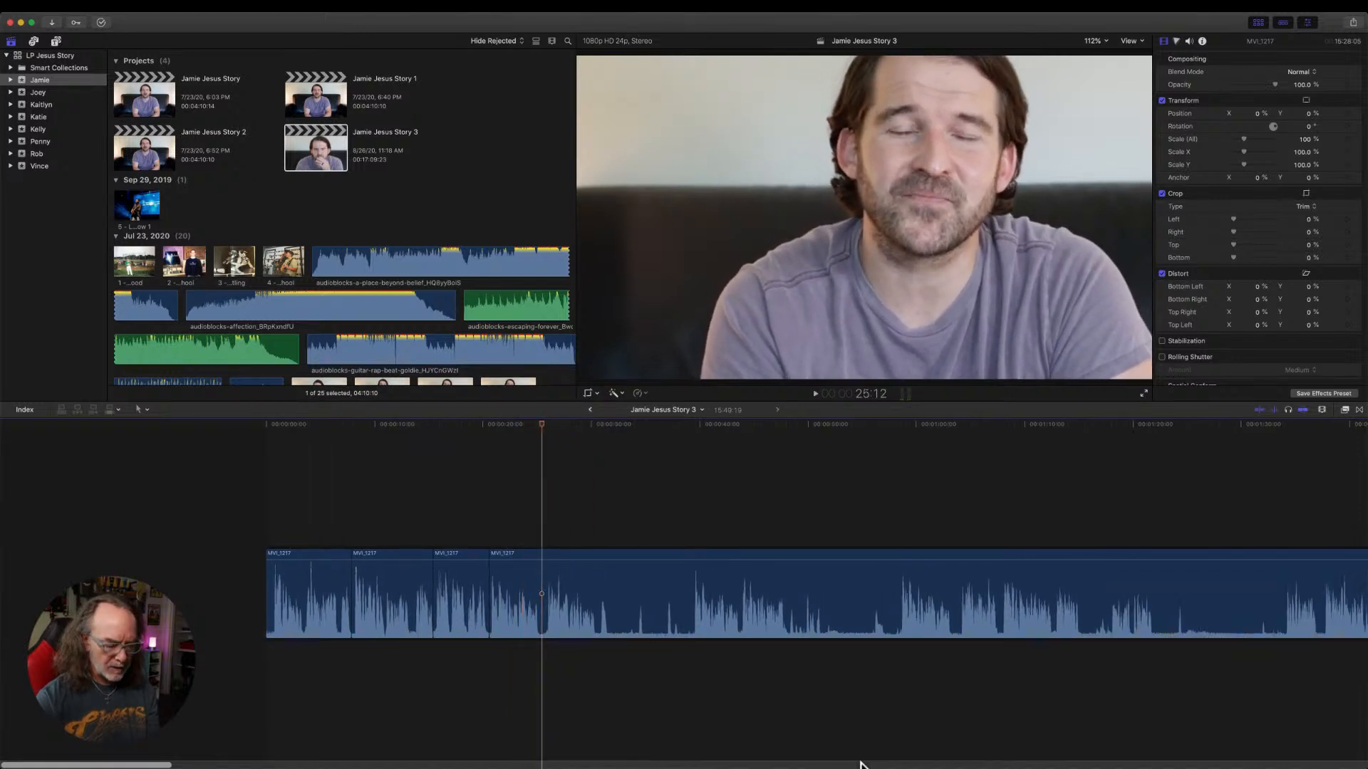
key("super+b")
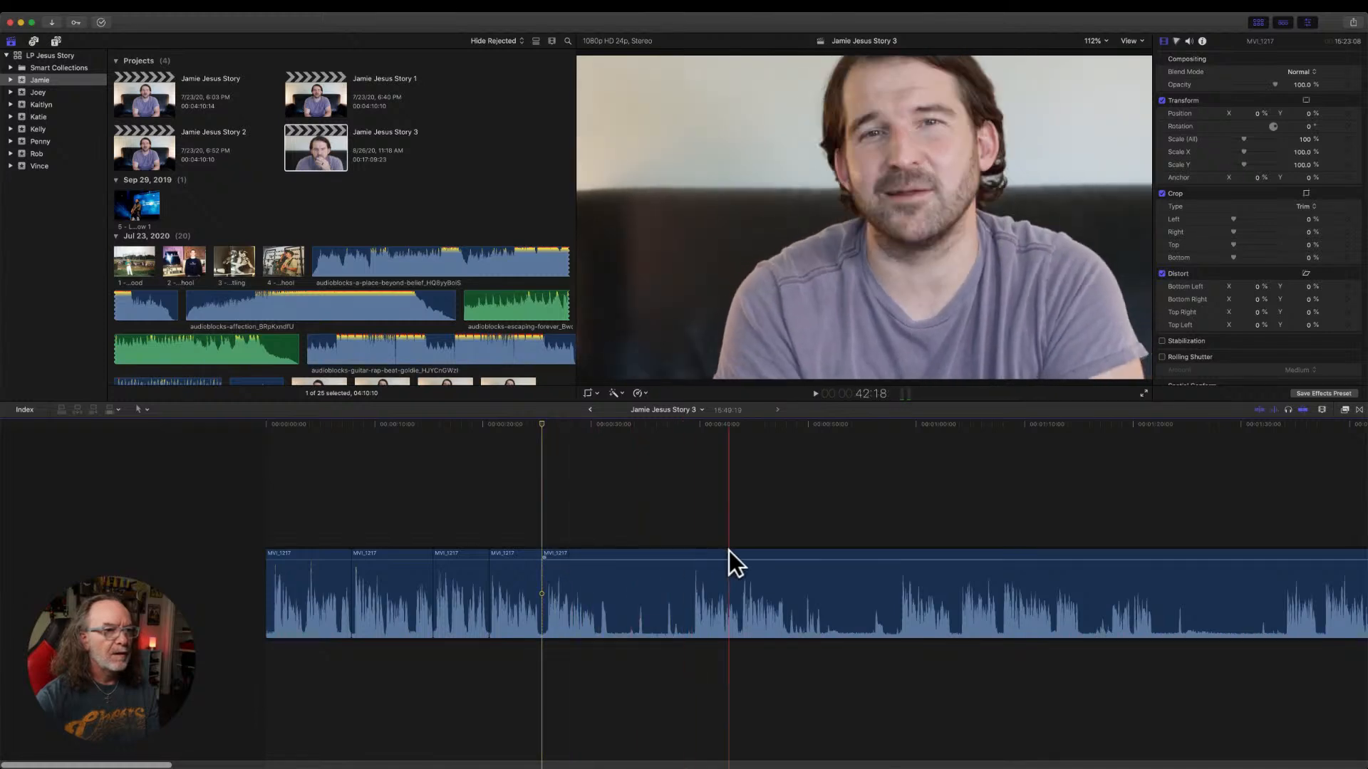
Remove the short fourth piece and trim the last MVI_1217 piece's start to the speech at about 39 seconds.
key("space")
key("space")
key("space")
key("space")
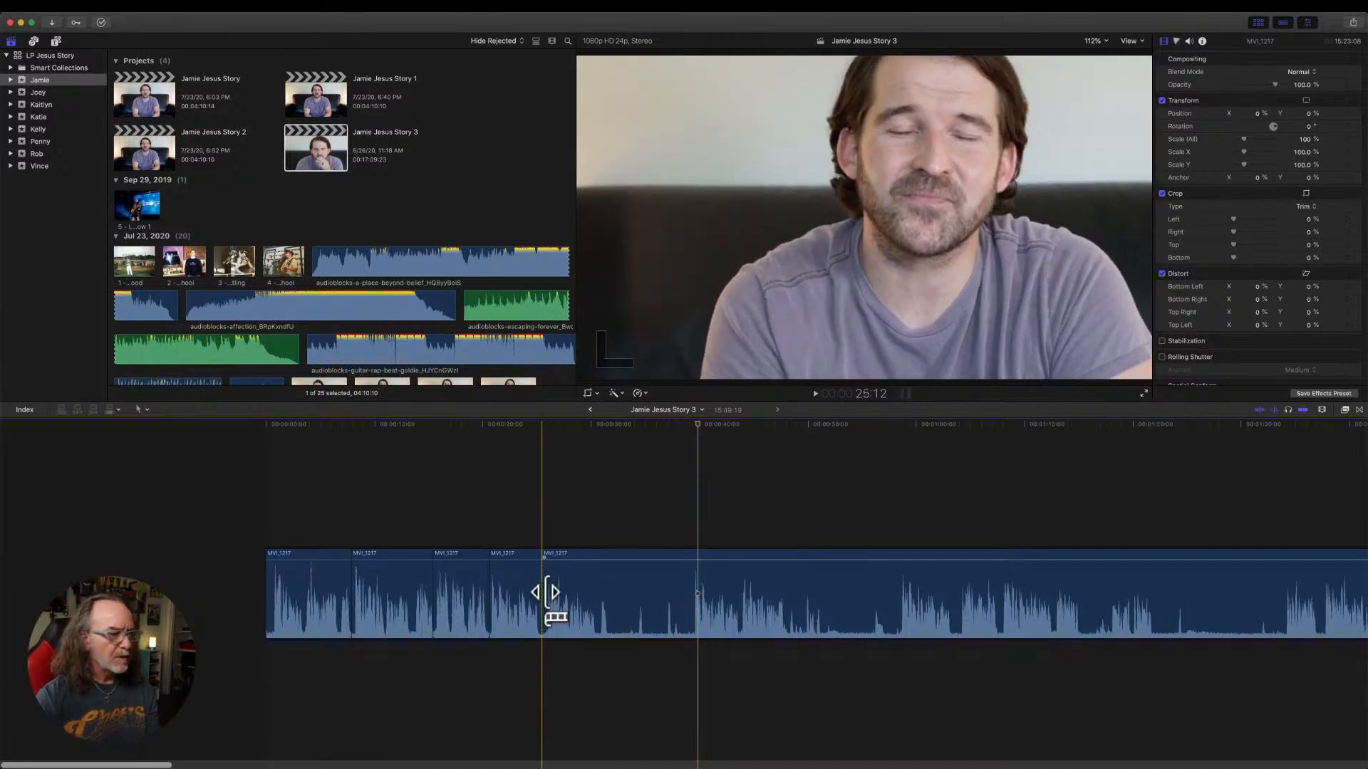
left_click_drag(490, 585, 691, 586)
Play across the new cut and split the last MVI_1217 piece at about 29 seconds.
key("space")
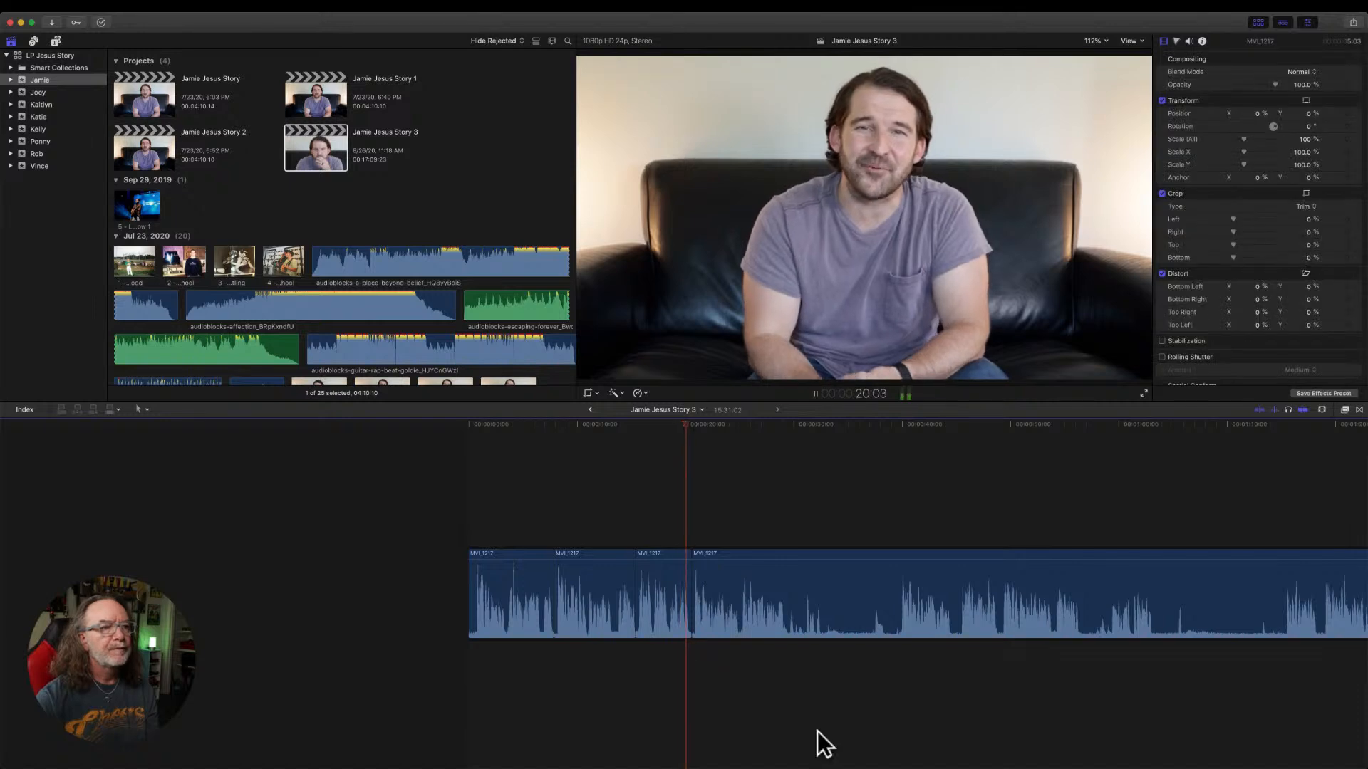
scroll(815, 728, "right", 5)
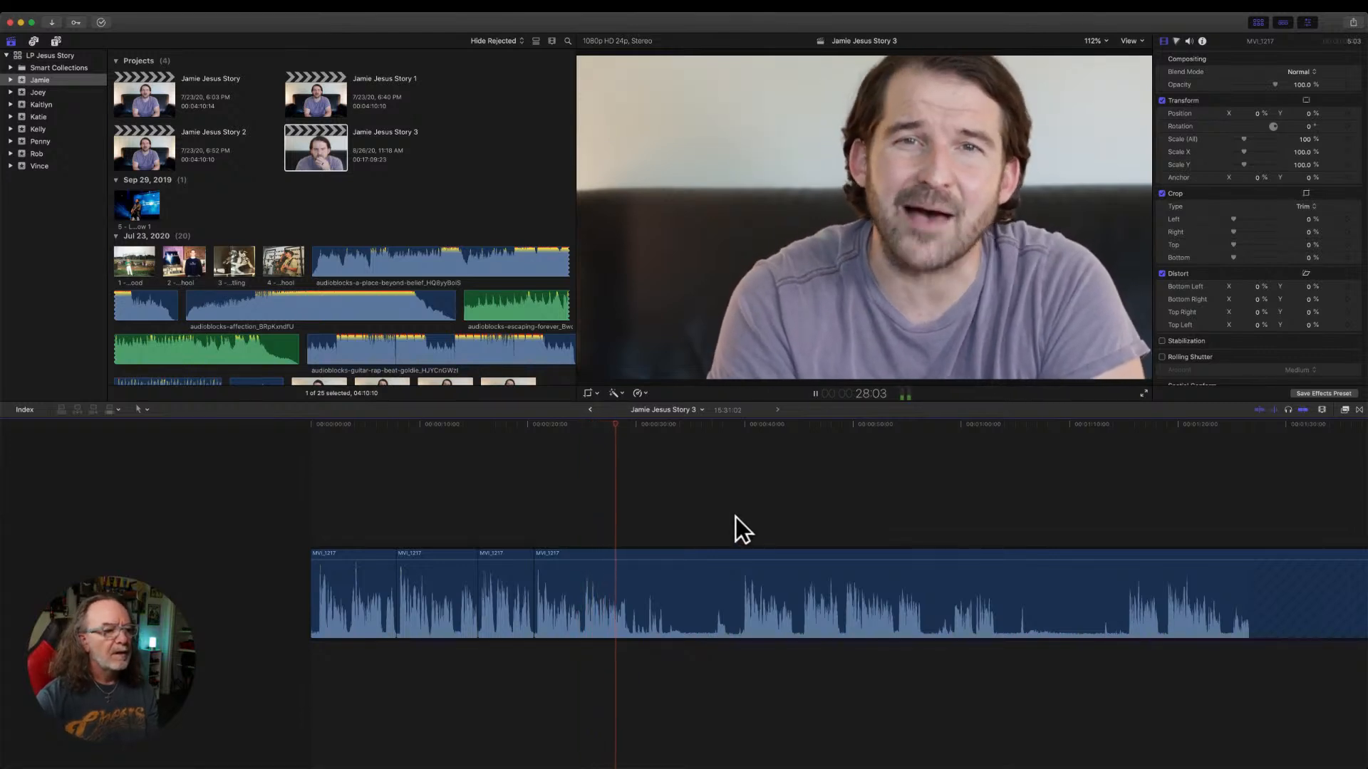
key("ctrl+b")
key("space")
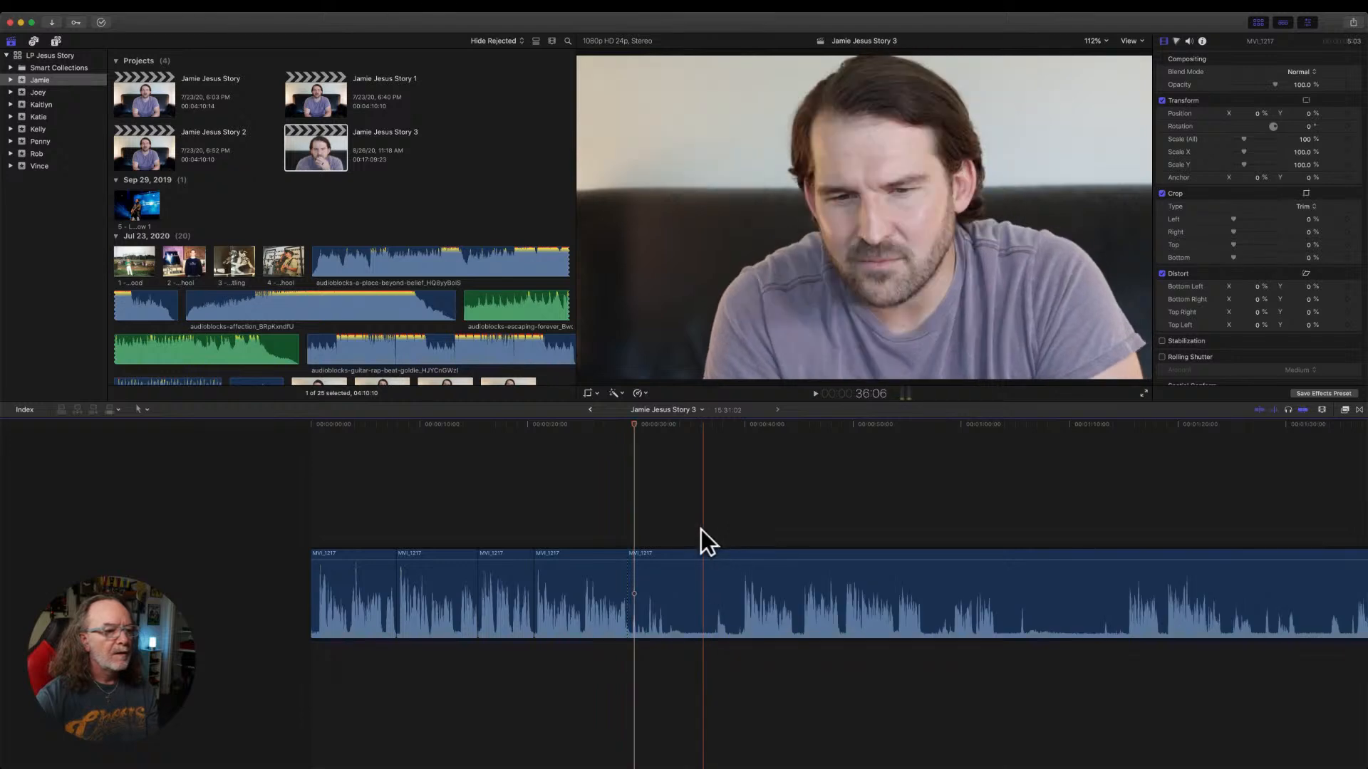
Play around the latest cut, then remove the fourth MVI_1217 piece and trim the last piece's start to the speech at about 40 seconds.
key("space")
key("space")
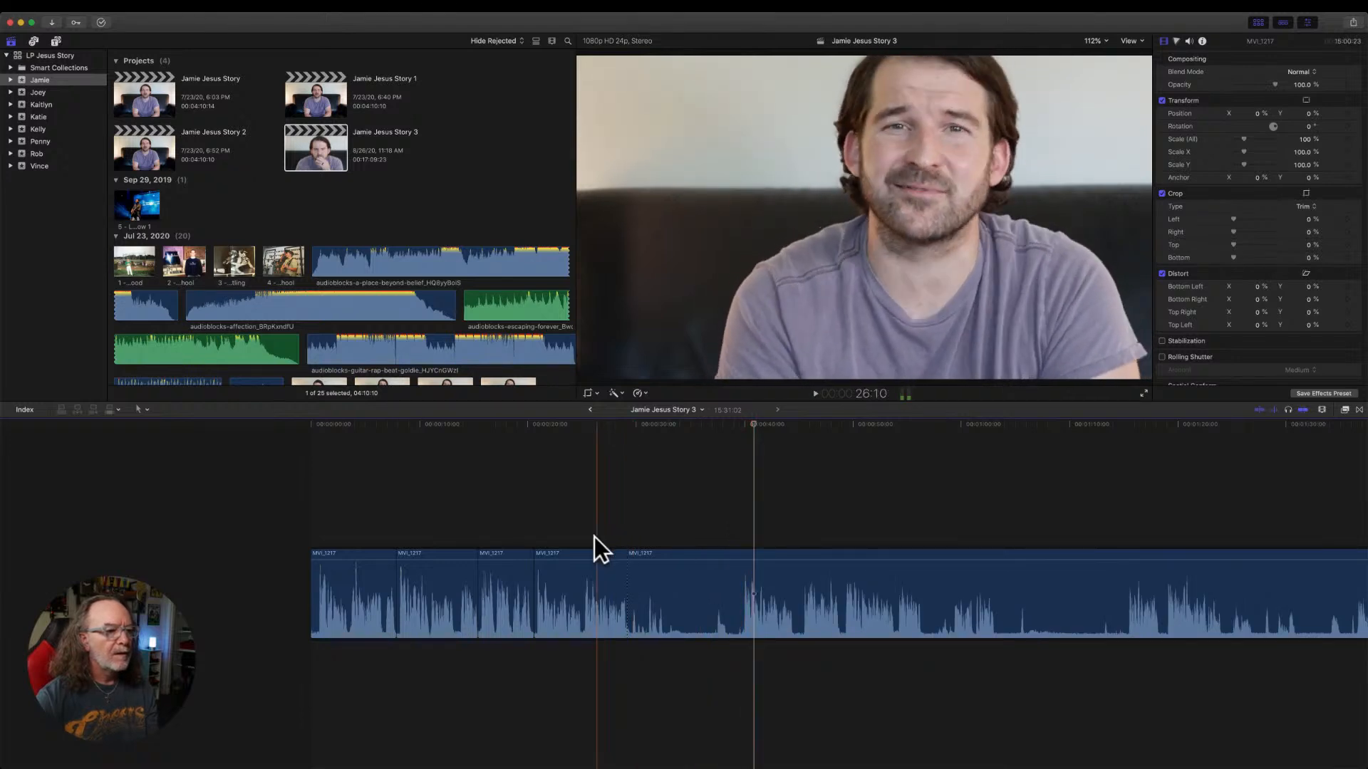
key("space")
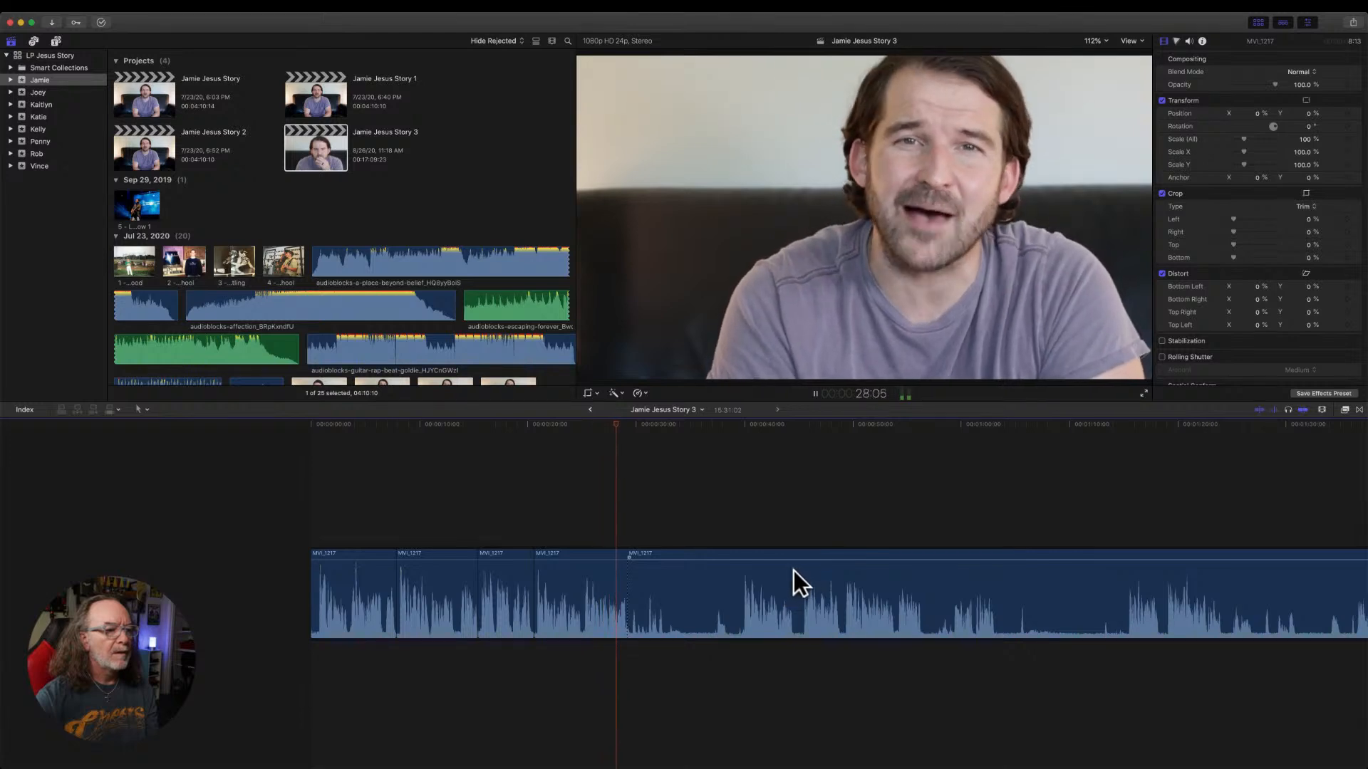
key("space")
key("space")
key("space")
key("space")
key("space")
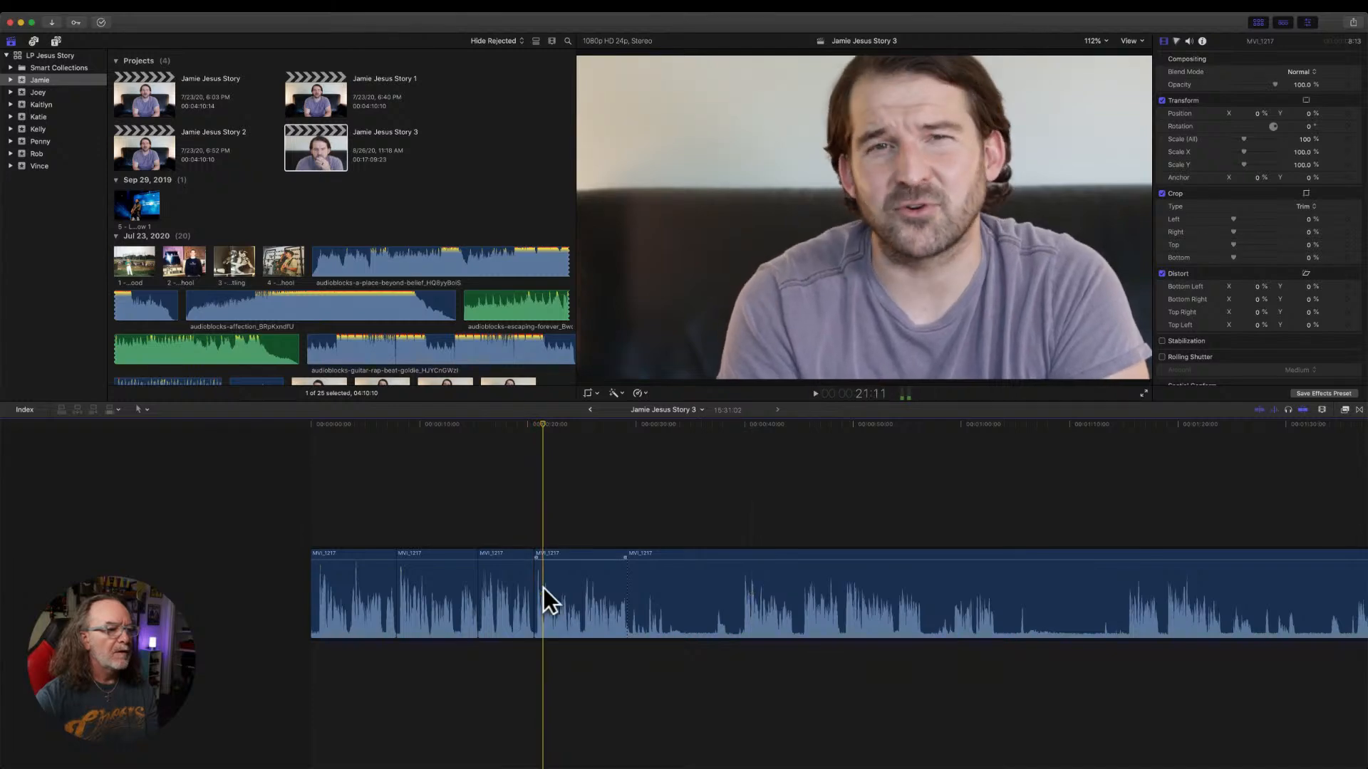
left_click(622, 588)
left_click_drag(537, 595, 742, 578)
Play across the new cut and split the last MVI_1217 piece at about 37 seconds, in the pause after the speech.
key("space")
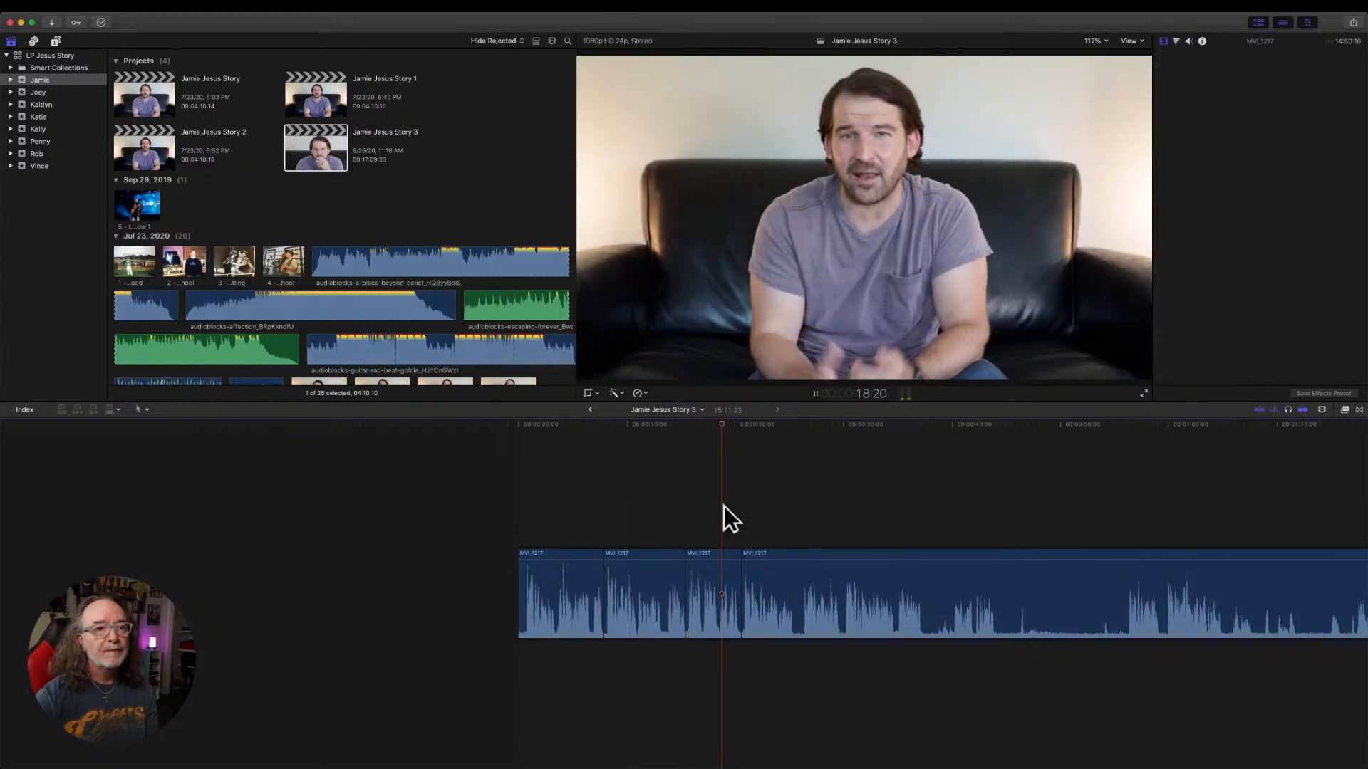
scroll(834, 715, "right", 5)
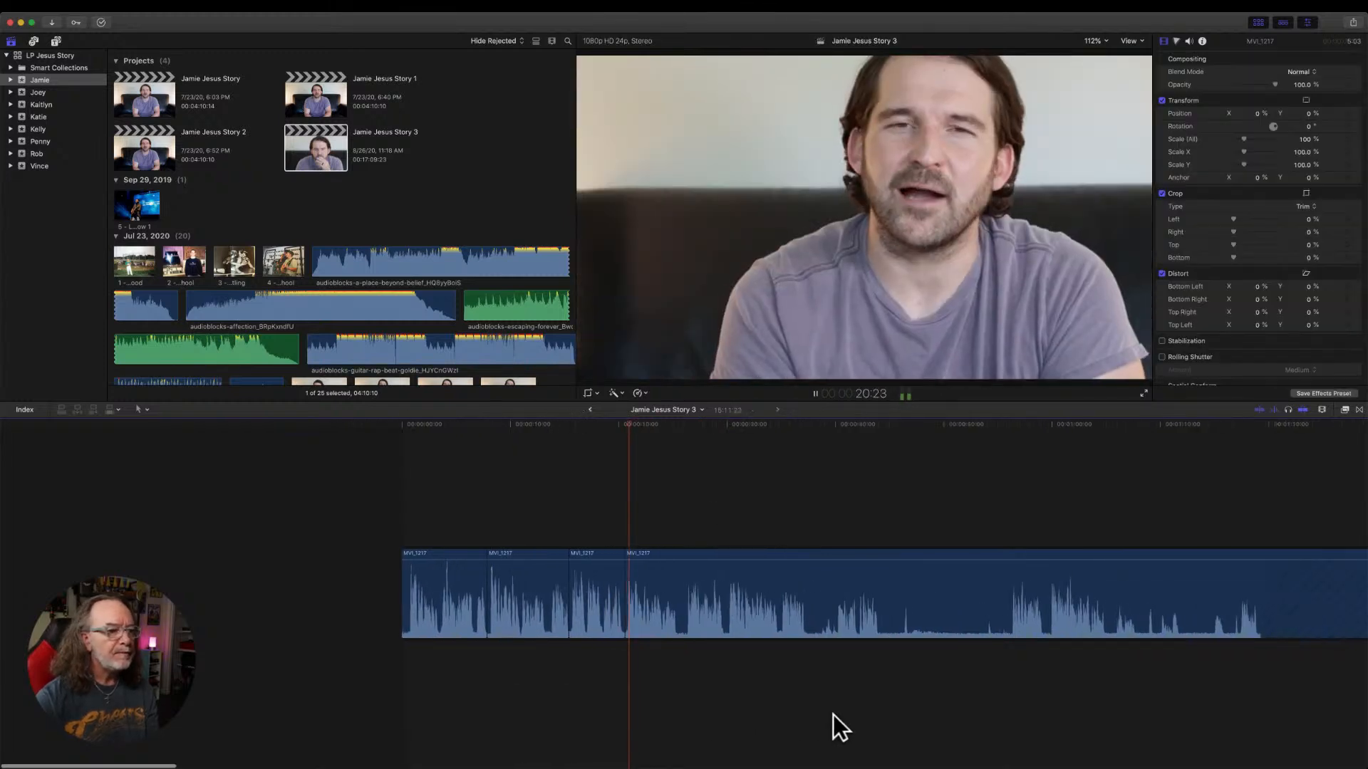
scroll(834, 717, "right", 5)
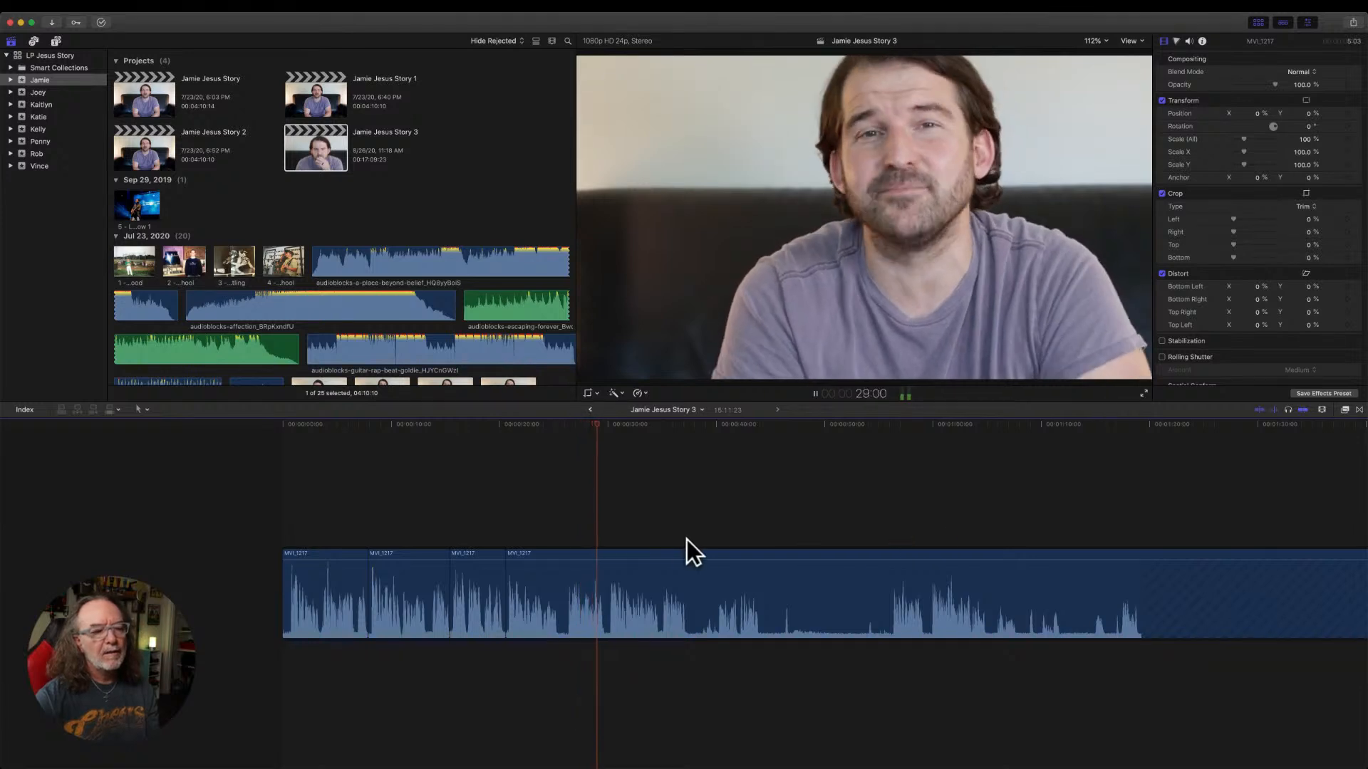
left_click(661, 513)
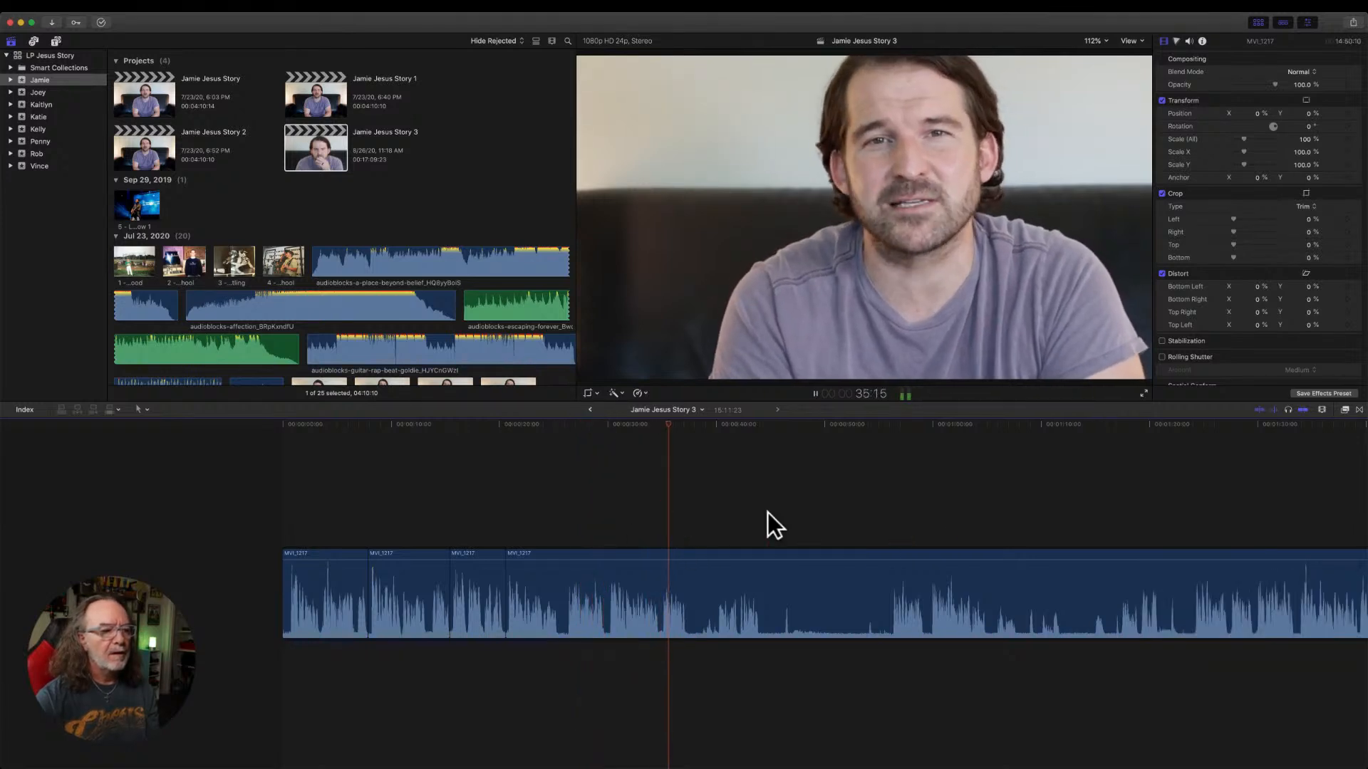
left_click(894, 518)
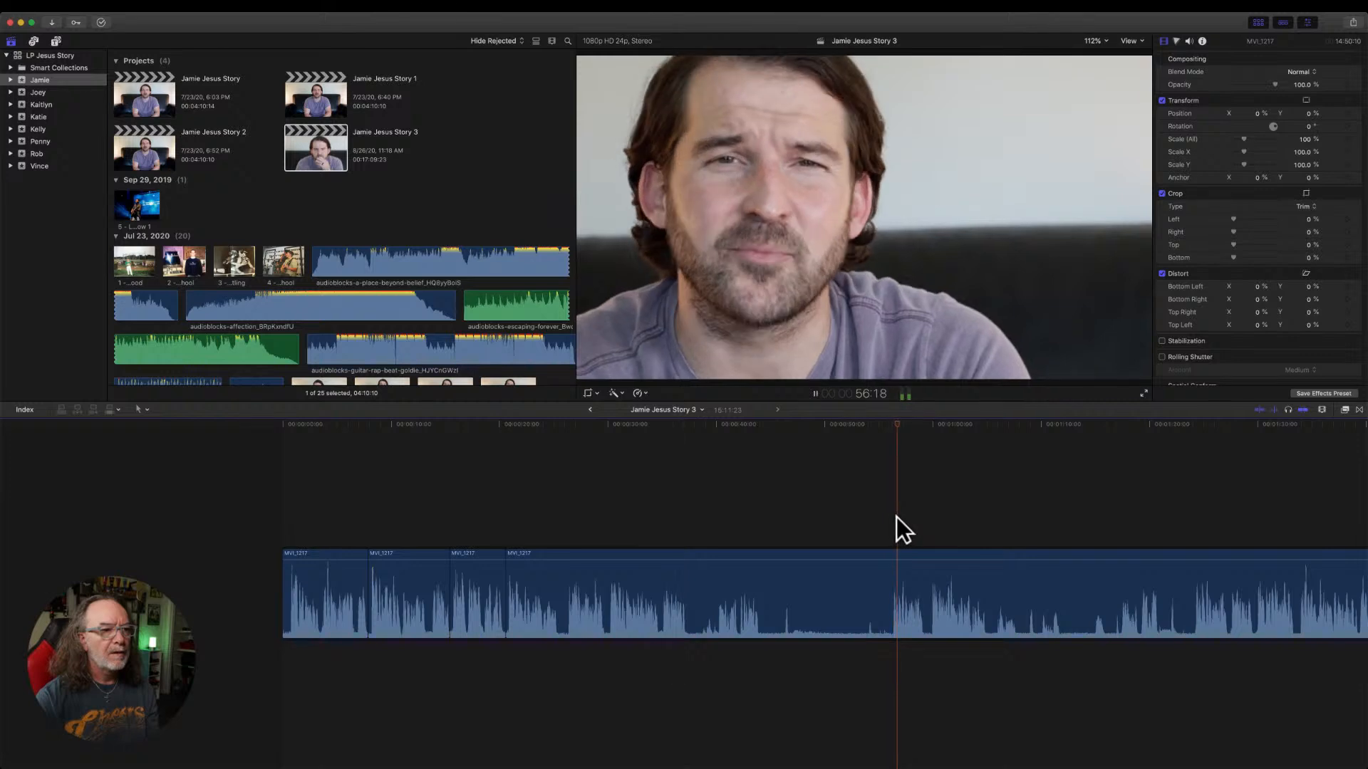
left_click(600, 528)
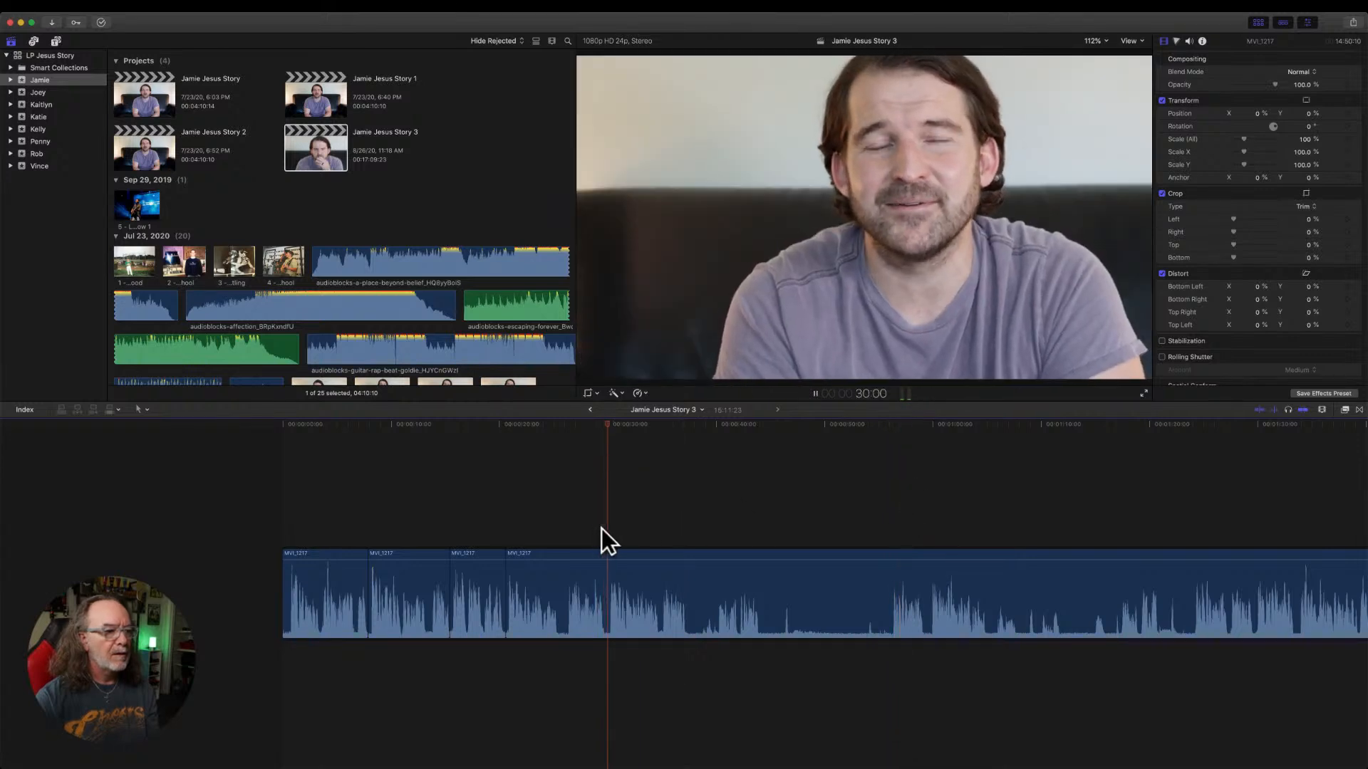
left_click(675, 426)
left_click_drag(675, 426, 686, 426)
key("super+b")
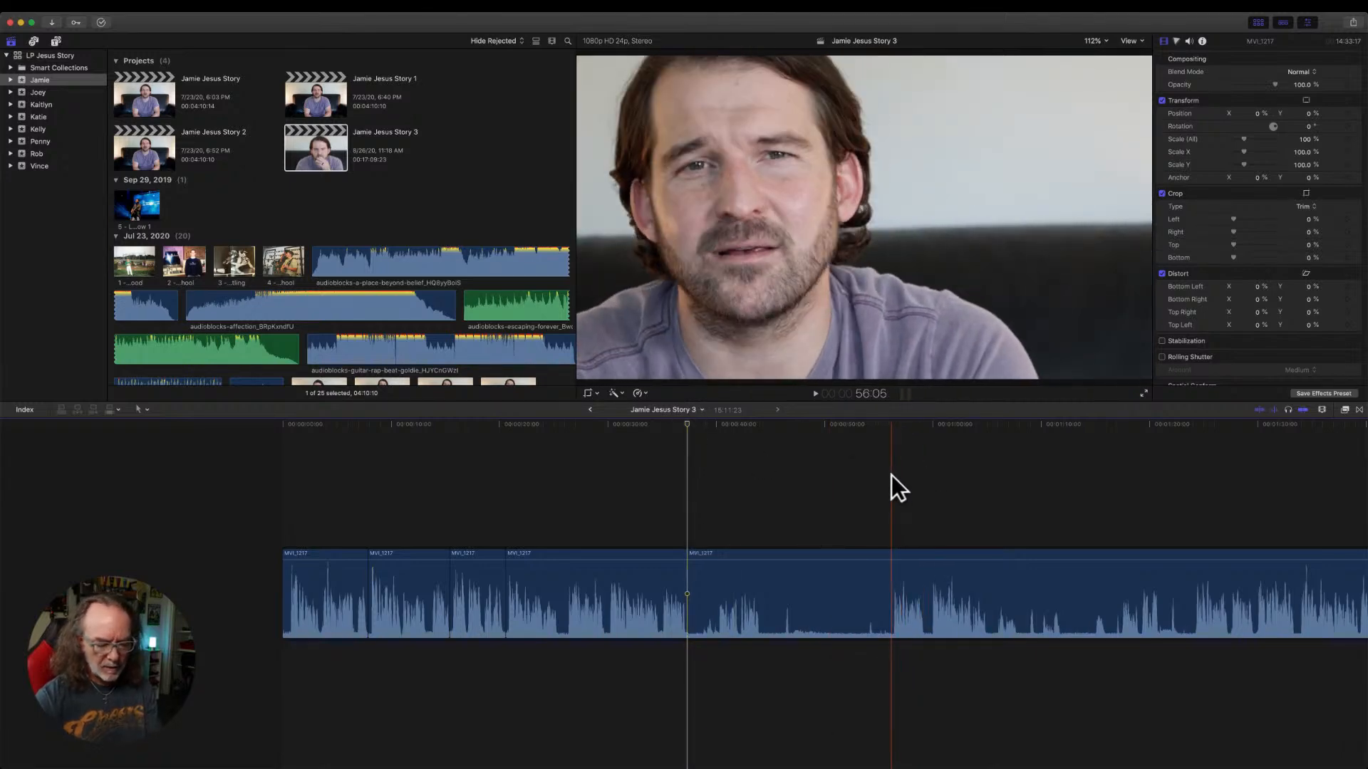
Trim the new last MVI_1217 piece's start to the speech at about 56 seconds and play across the cut.
scroll(891, 476, "left", 5)
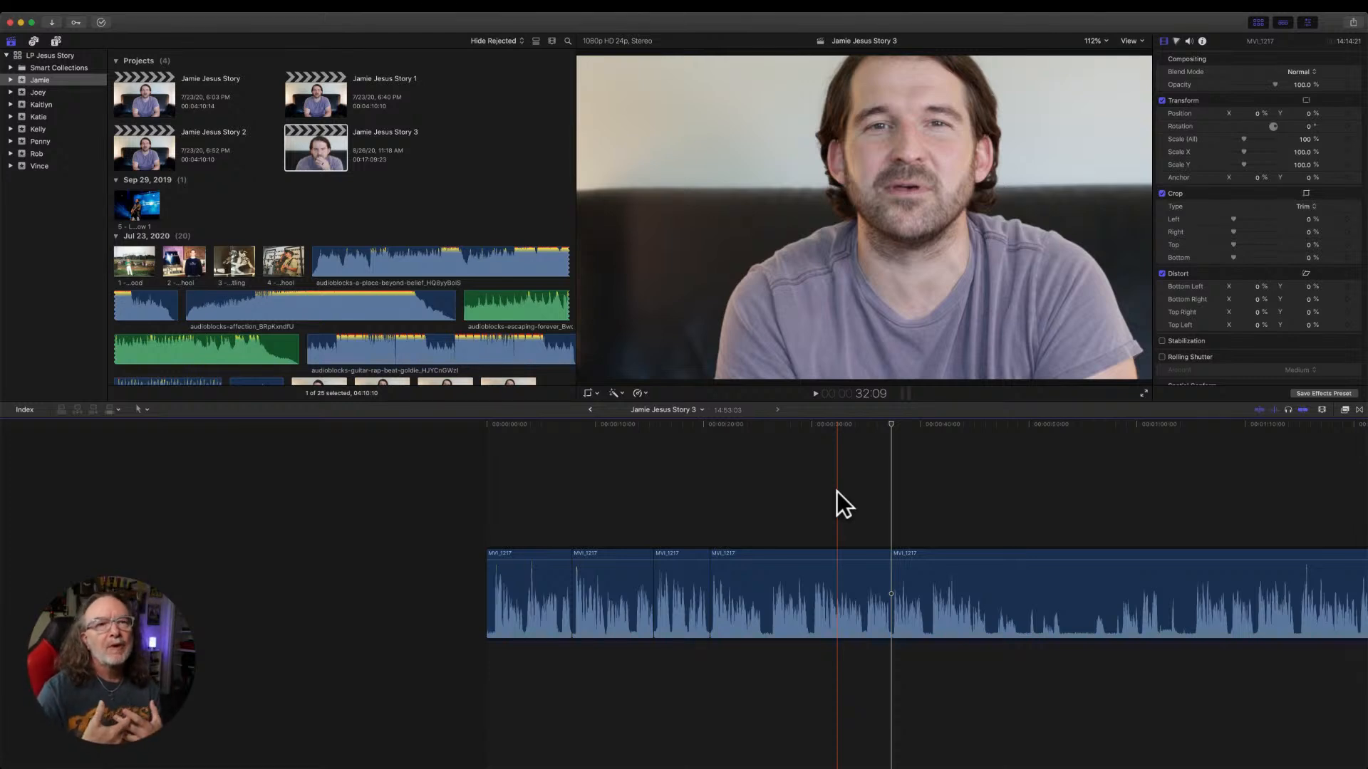
key("space")
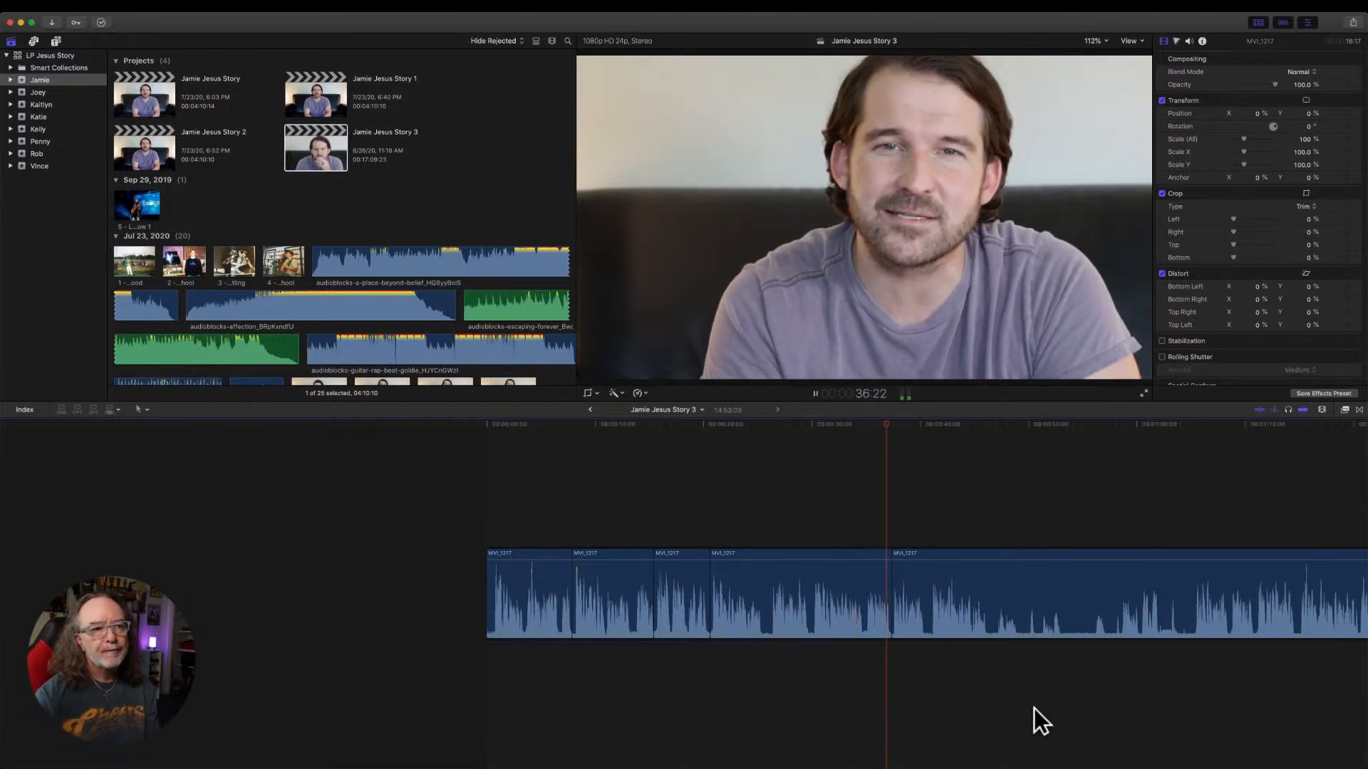
scroll(1033, 708, "right", 5)
scroll(1033, 708, "right", 3)
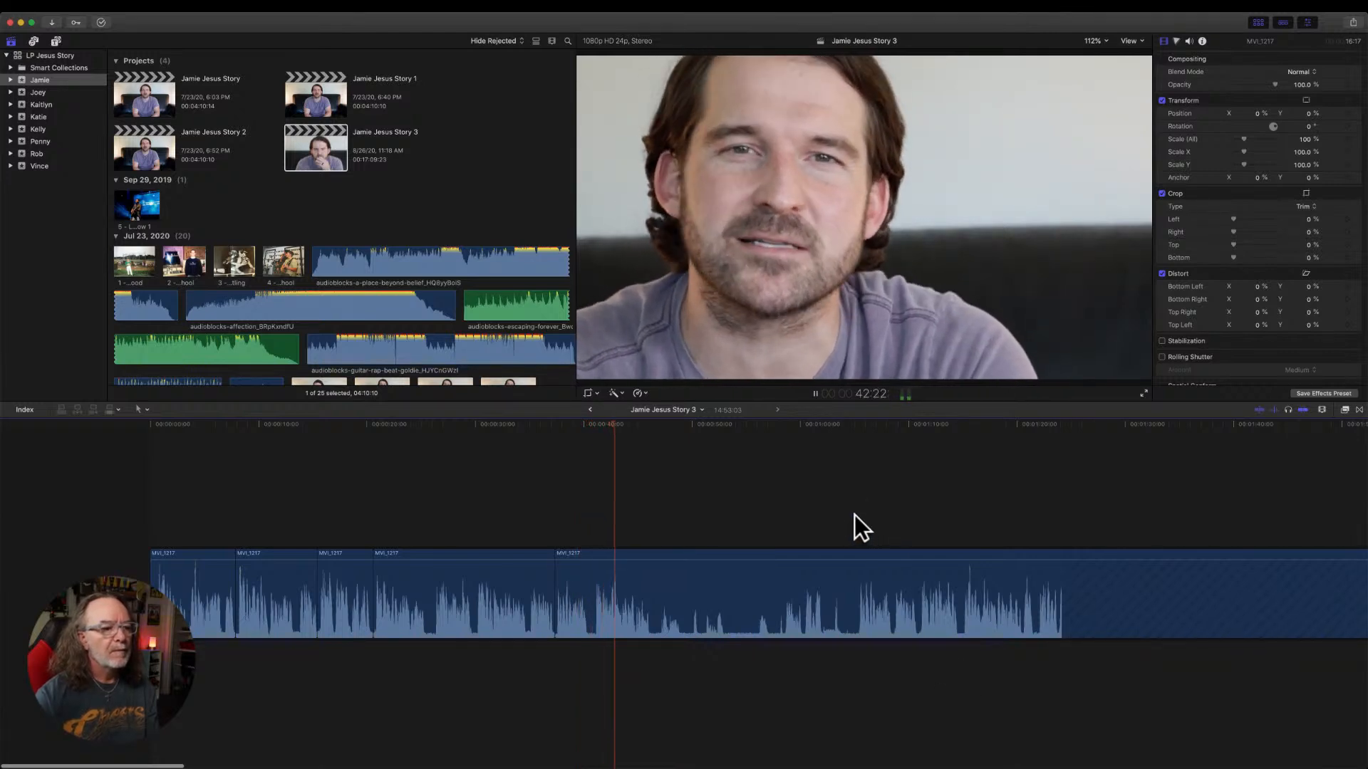
Trim the last MVI_1217 piece's start further, to the block of speech at about 1:05.
left_click(871, 423)
key("space")
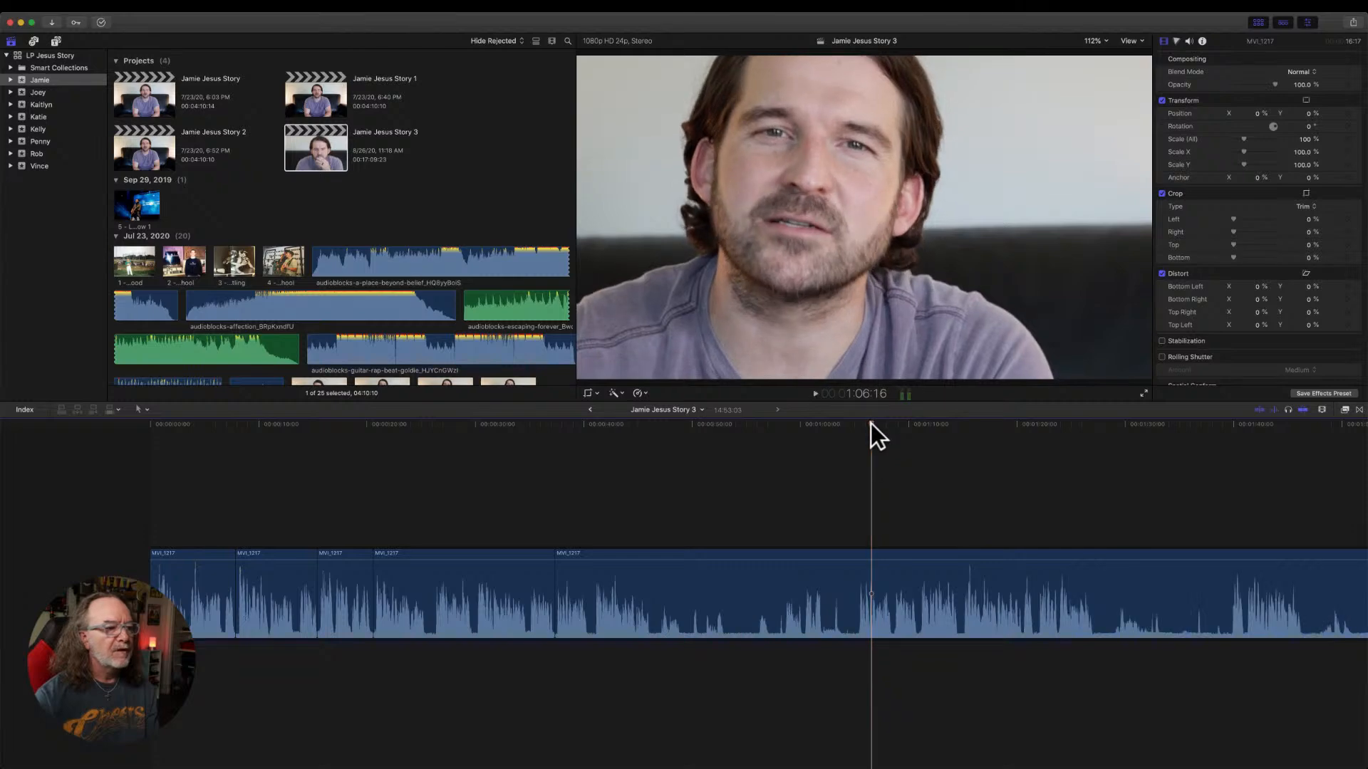
left_click_drag(557, 580, 858, 570)
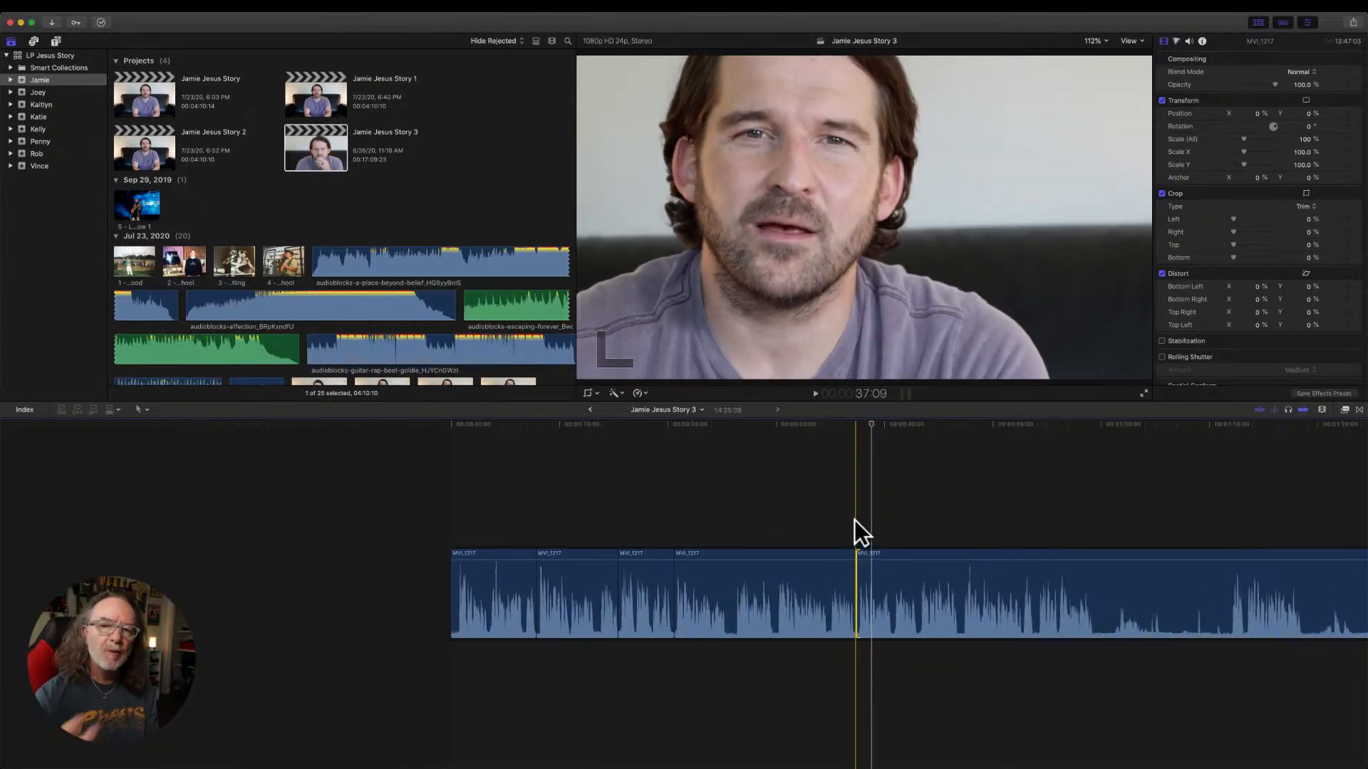
Play across the retrimmed cut, listen to the following speech and split the last MVI_1217 piece at 52:18.
key("space")
scroll(854, 527, "right", 5)
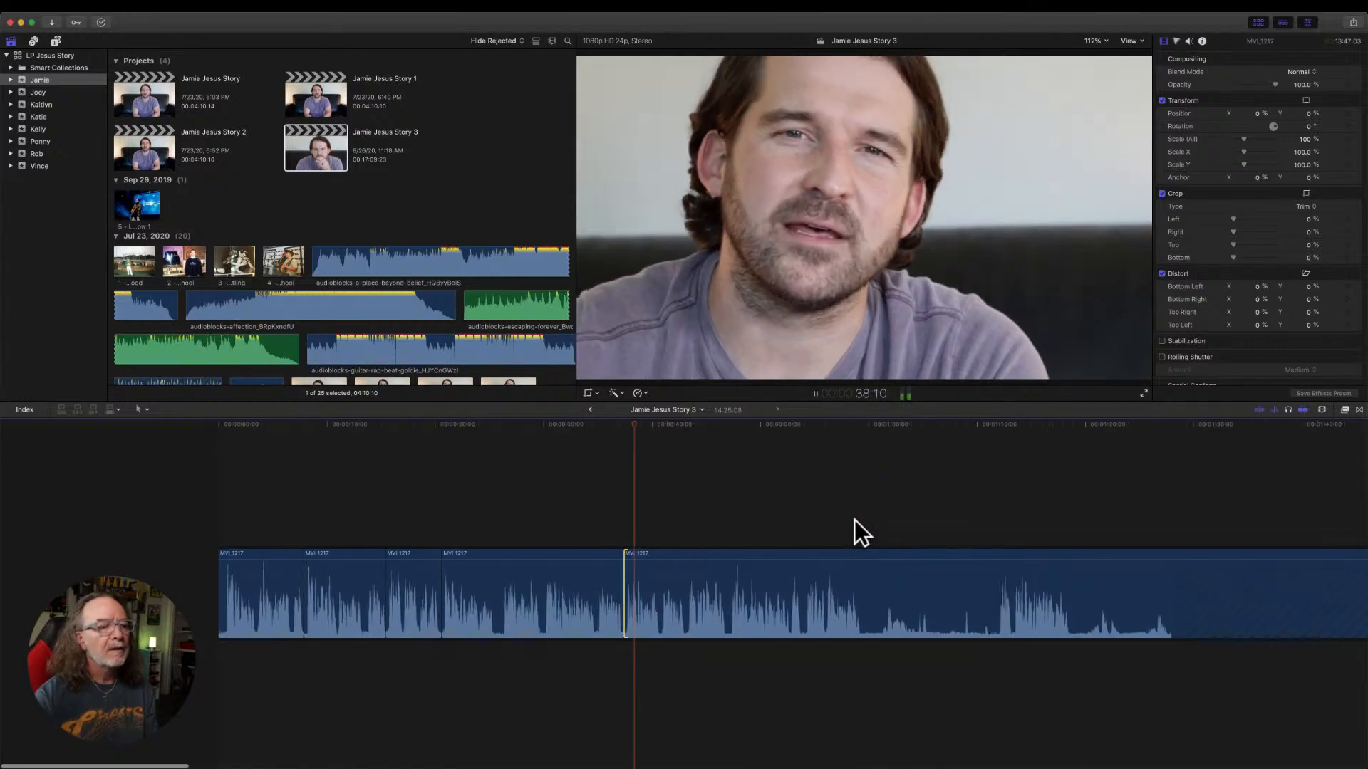
key("j")
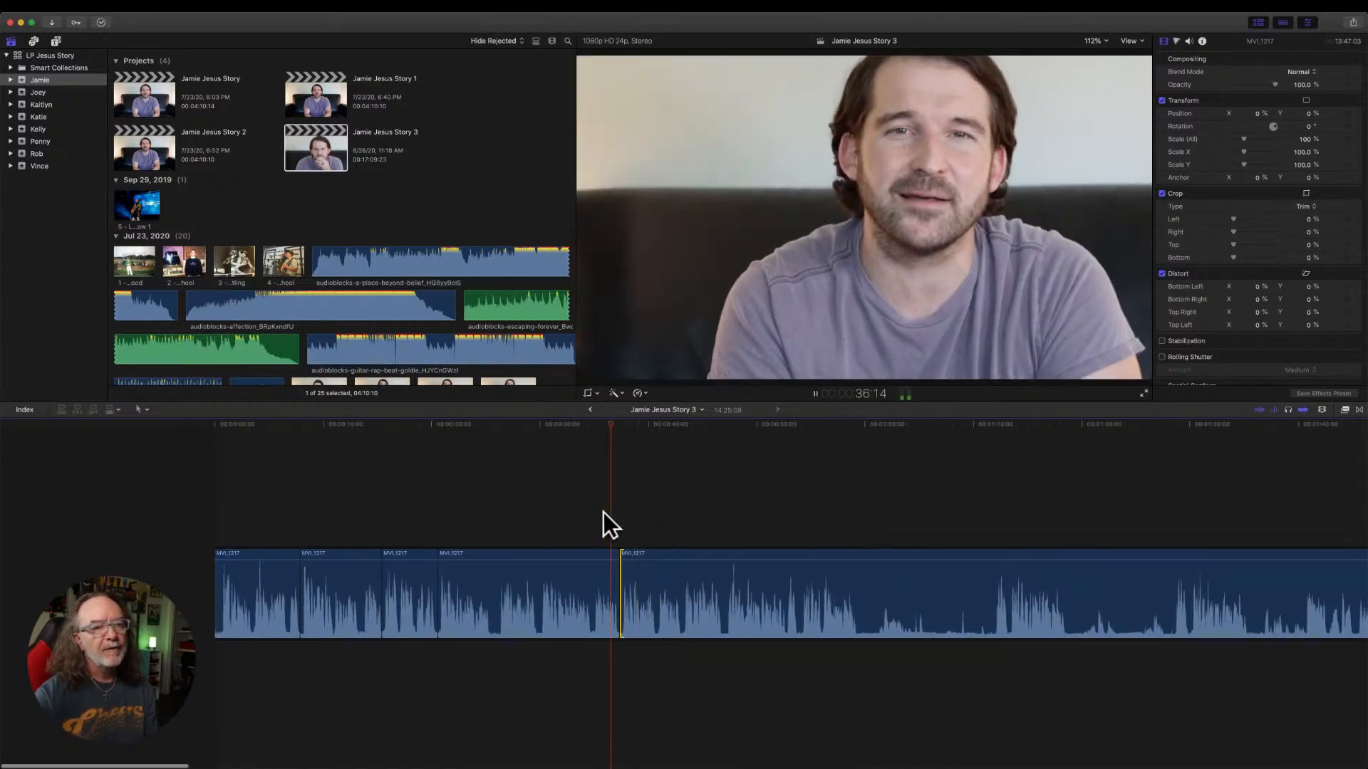
key("l")
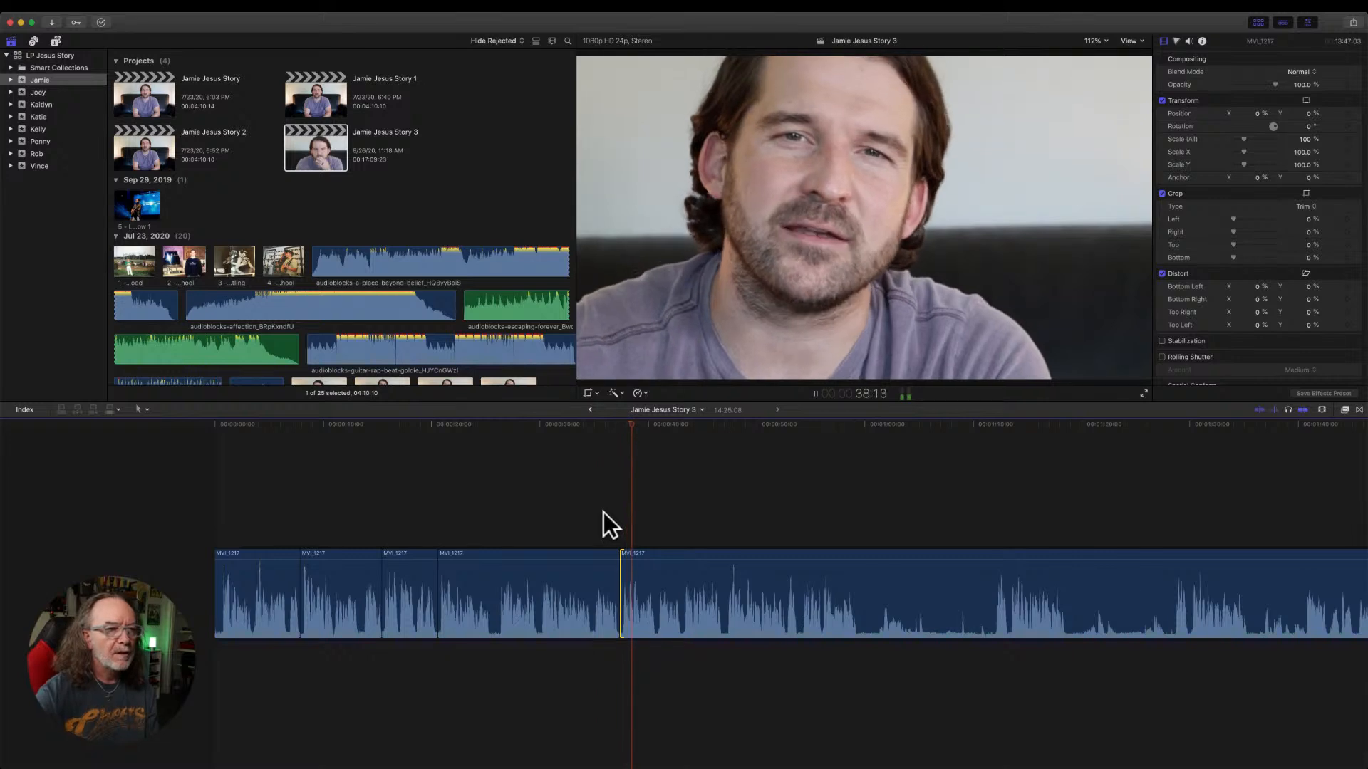
scroll(604, 512, "right", 3)
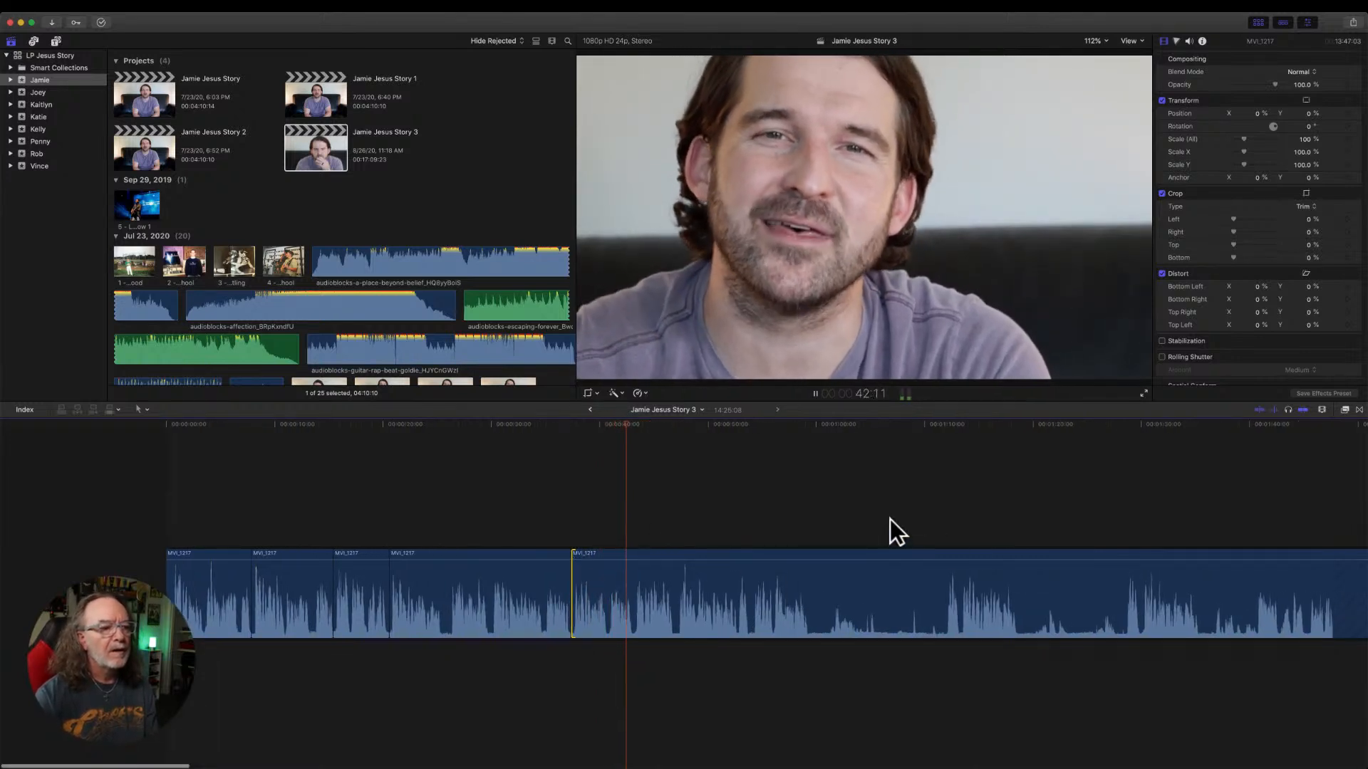
left_click(941, 520)
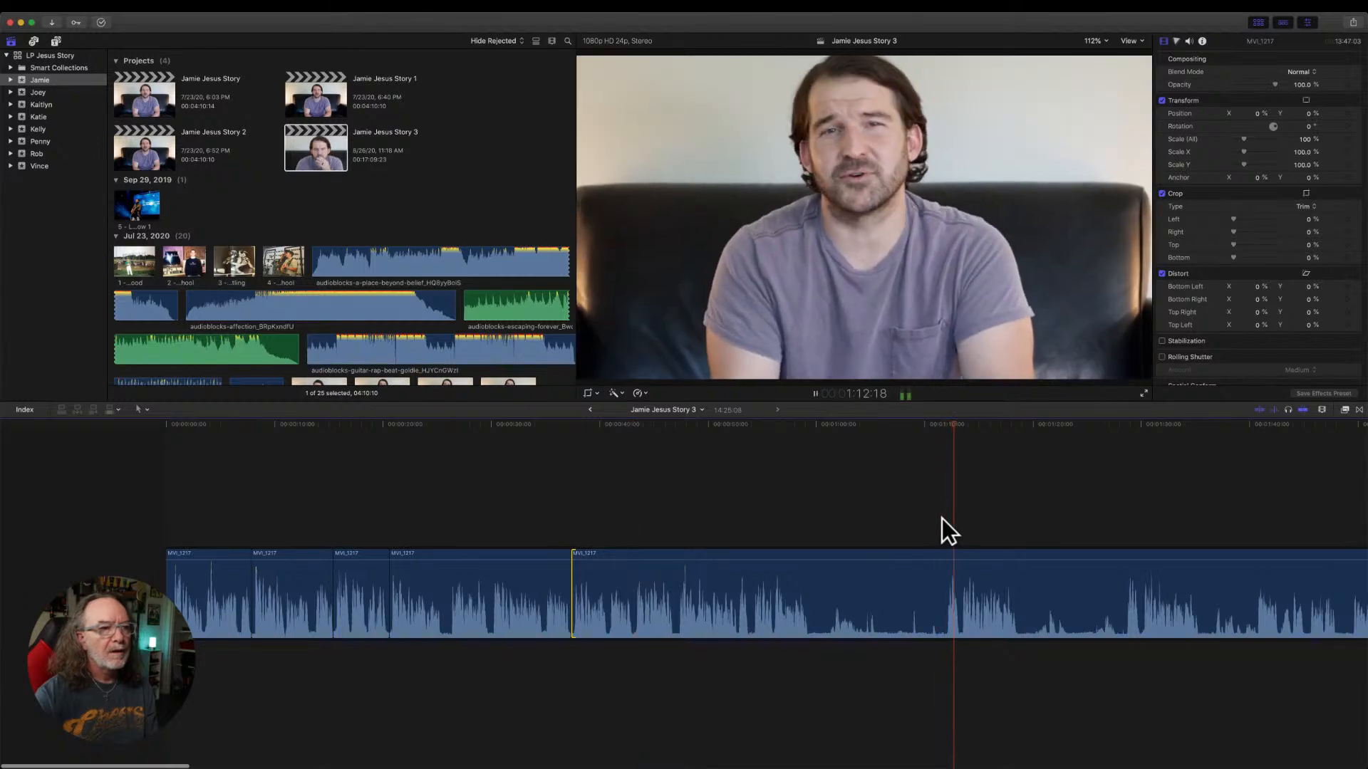
key("space")
key("space")
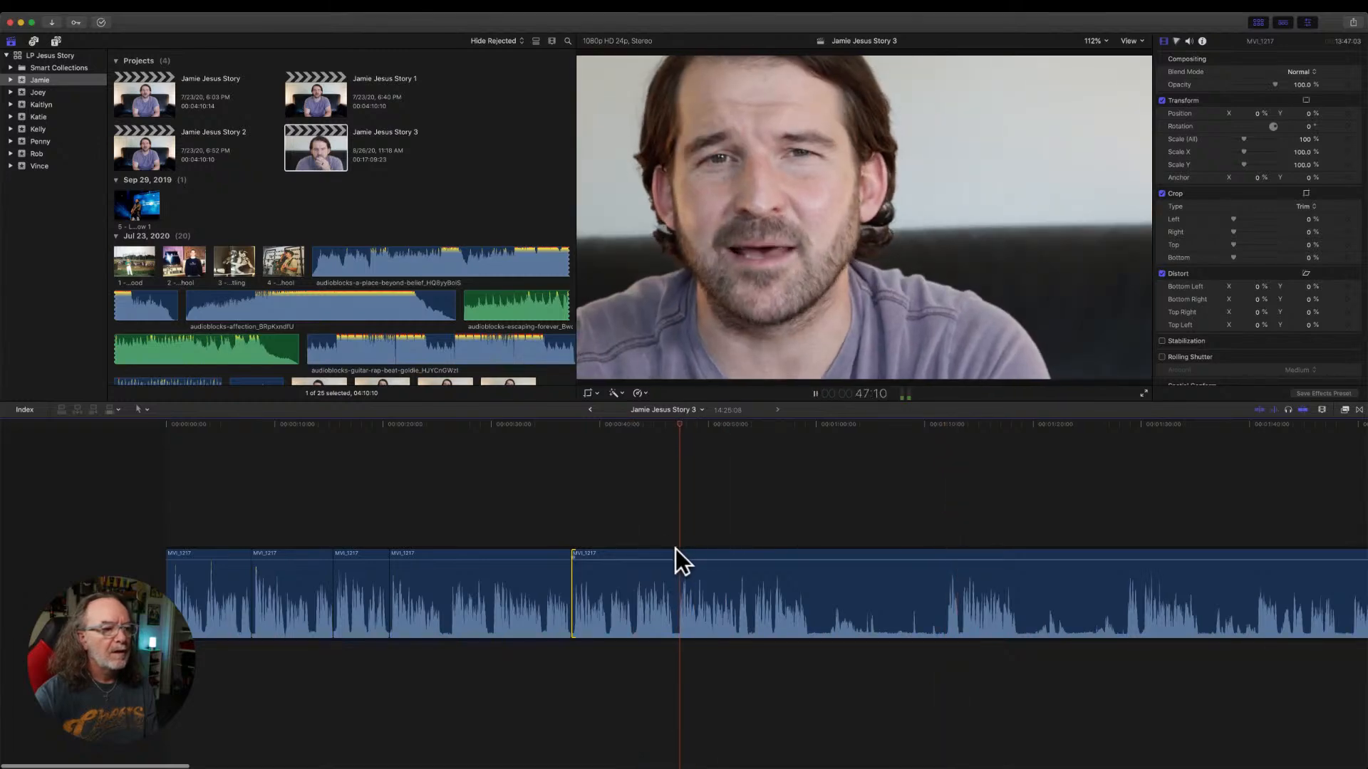
left_click(731, 544)
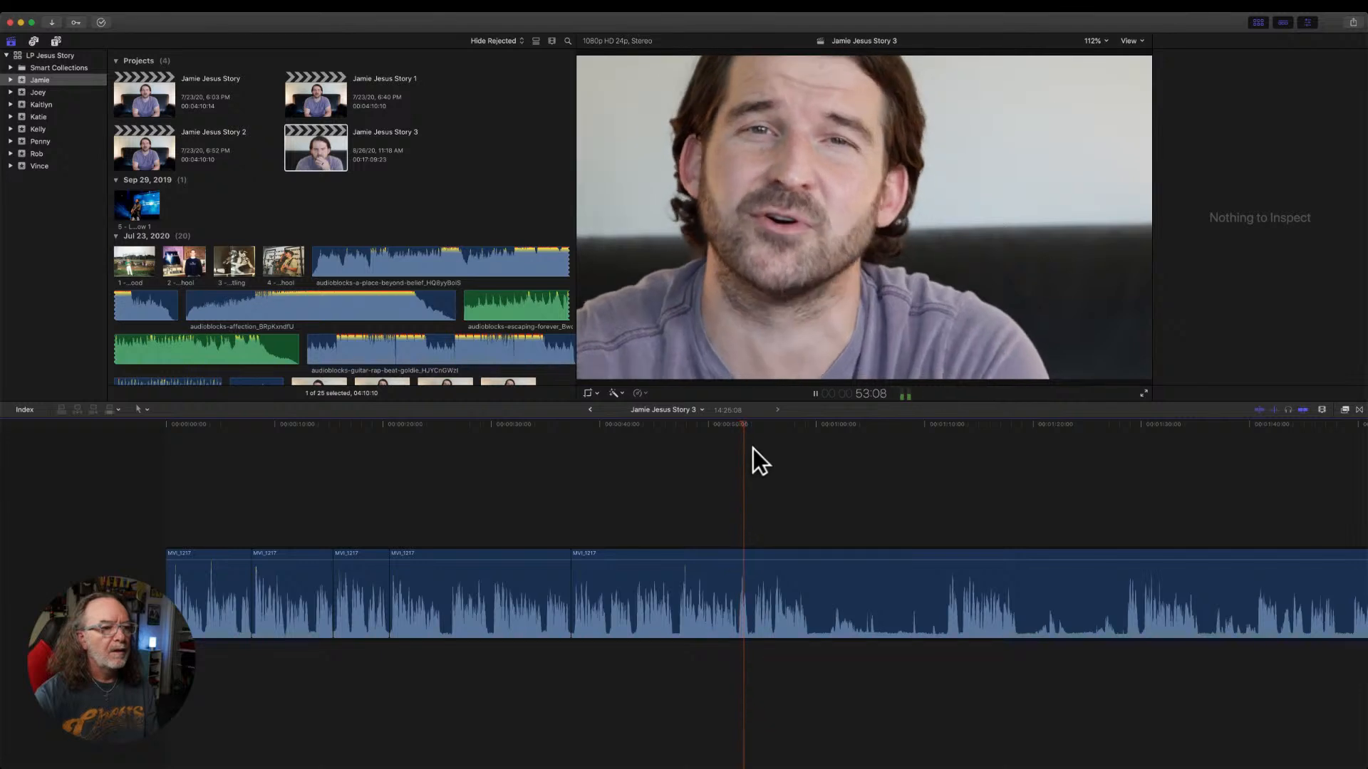
left_click(736, 426)
key("super+b")
Compare the speech after the split with that at about 1:28 and trim the last MVI_1217 piece's start to the 1:28 speech.
key("space")
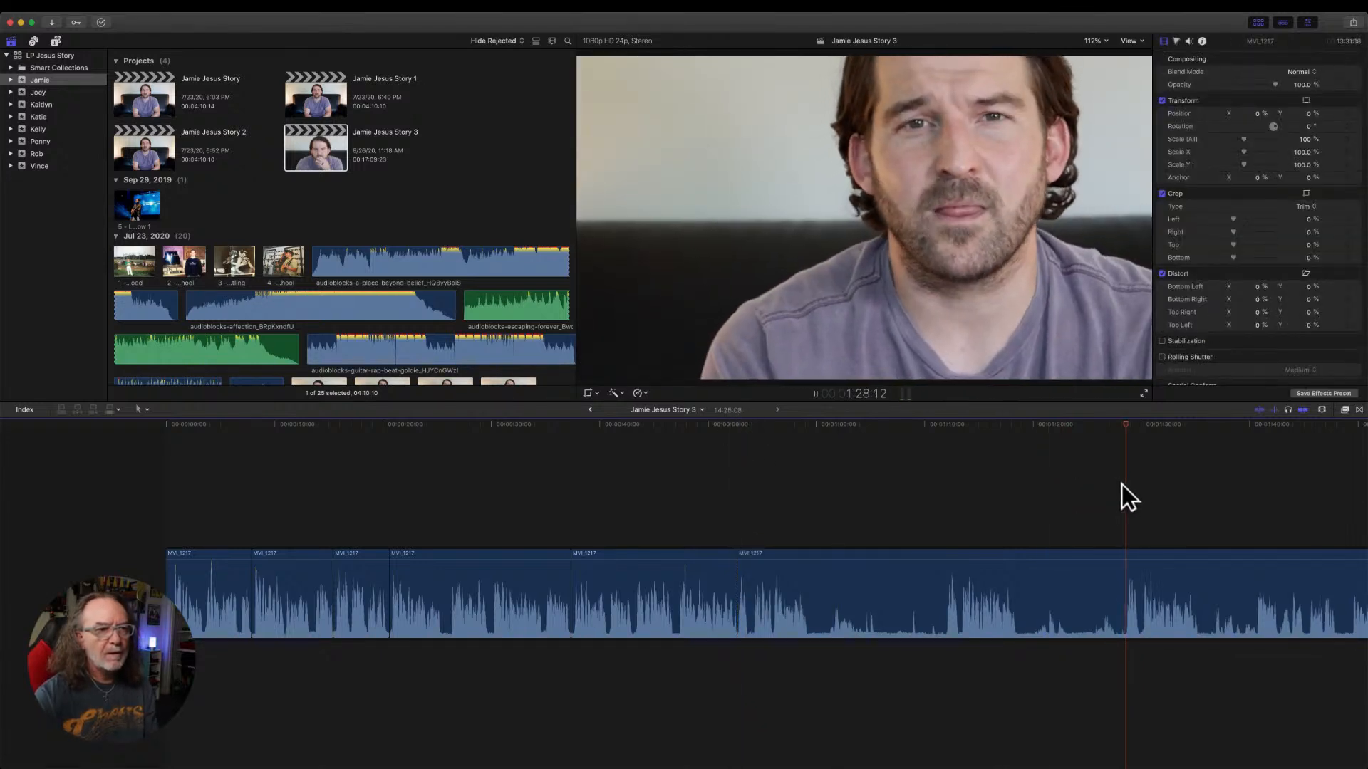
scroll(1122, 485, "right", 5)
key("space")
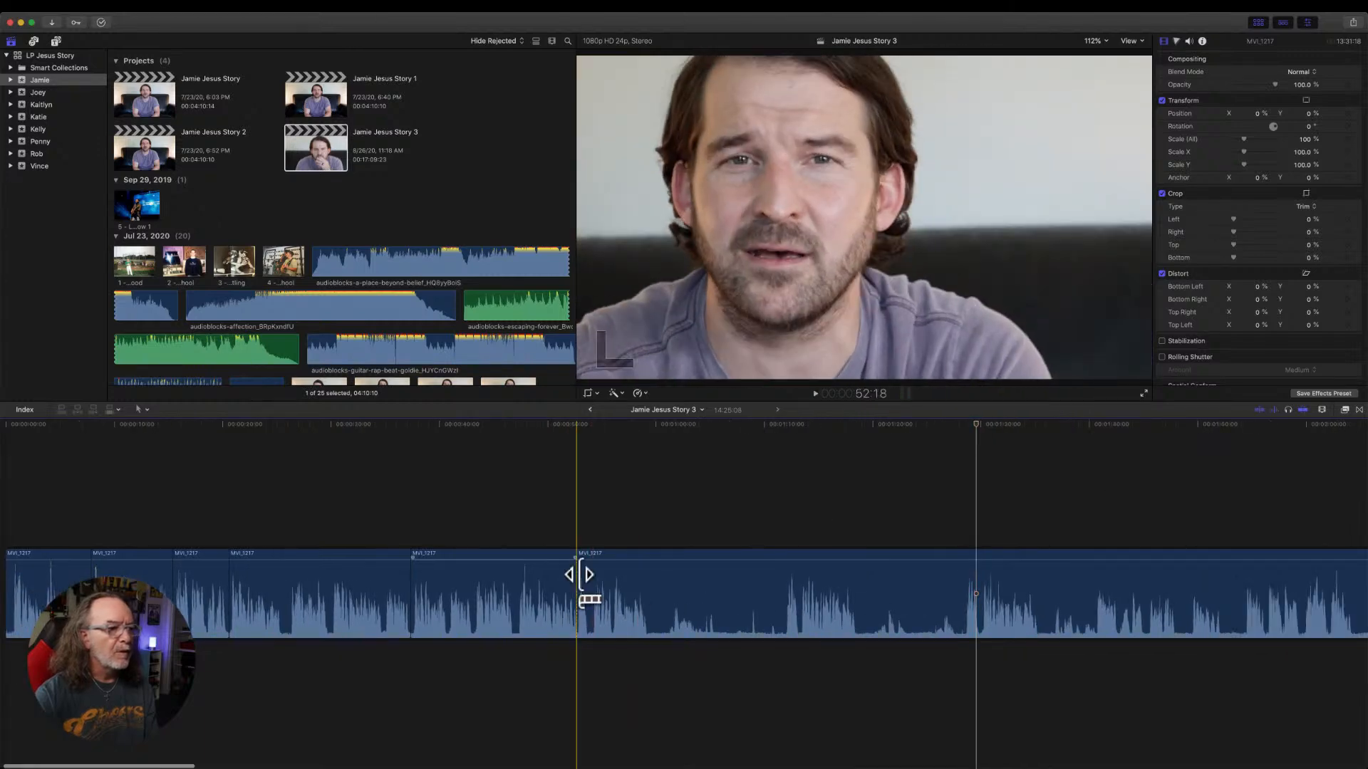
key("space")
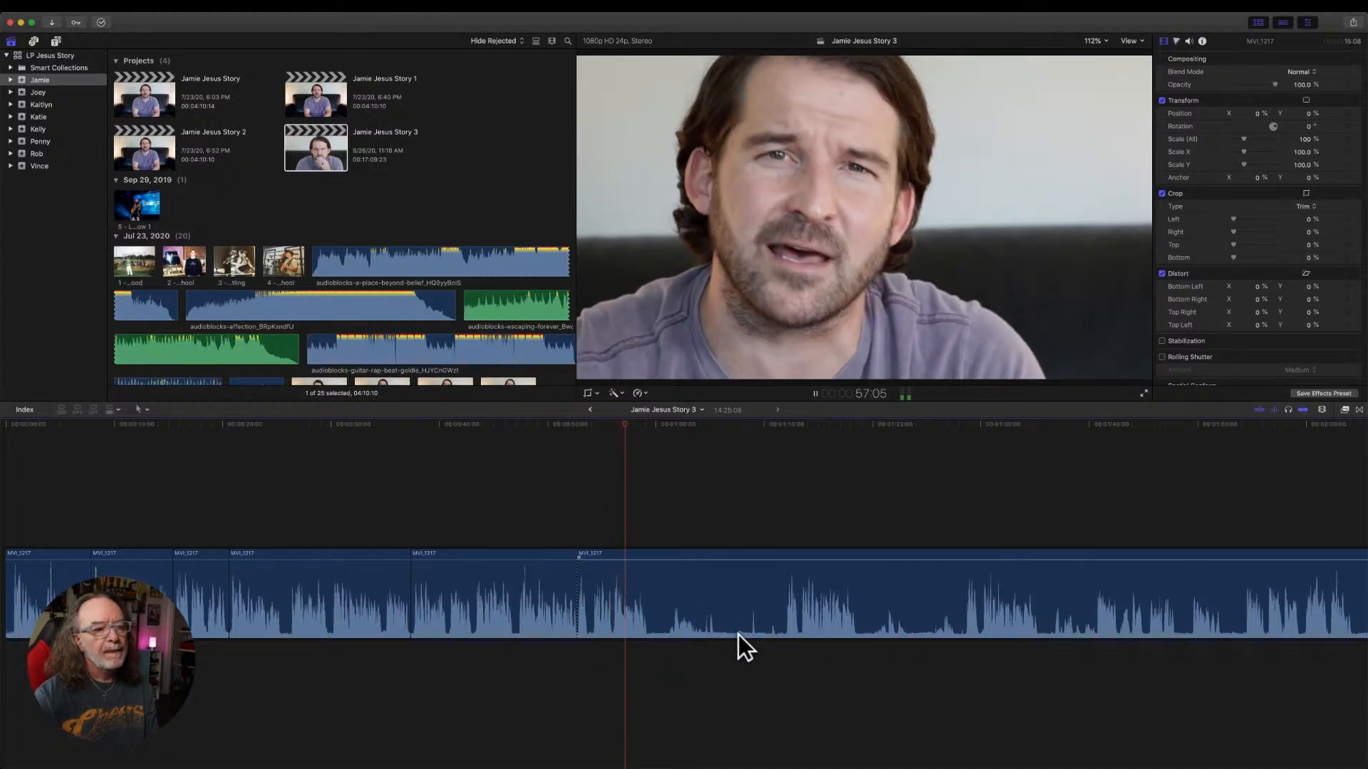
key("space")
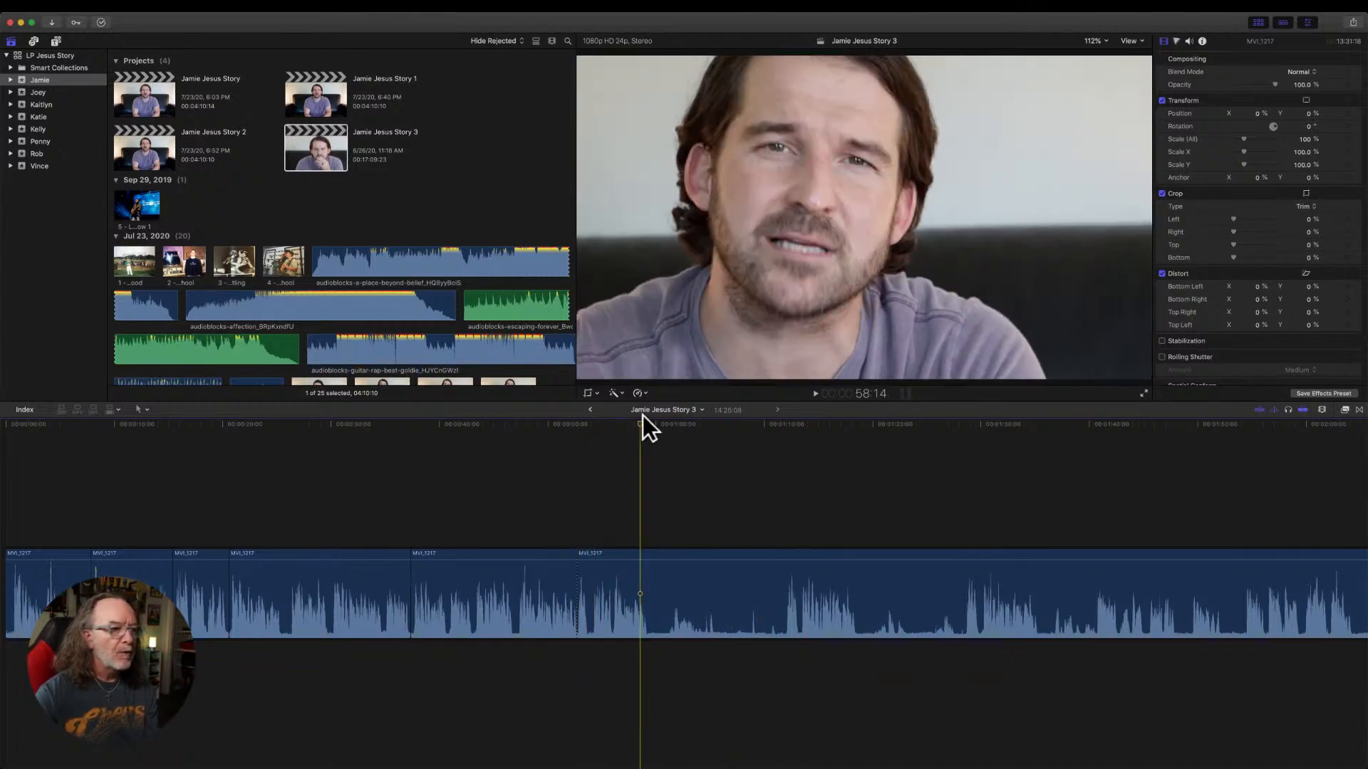
left_click_drag(628, 428, 568, 441)
key("space")
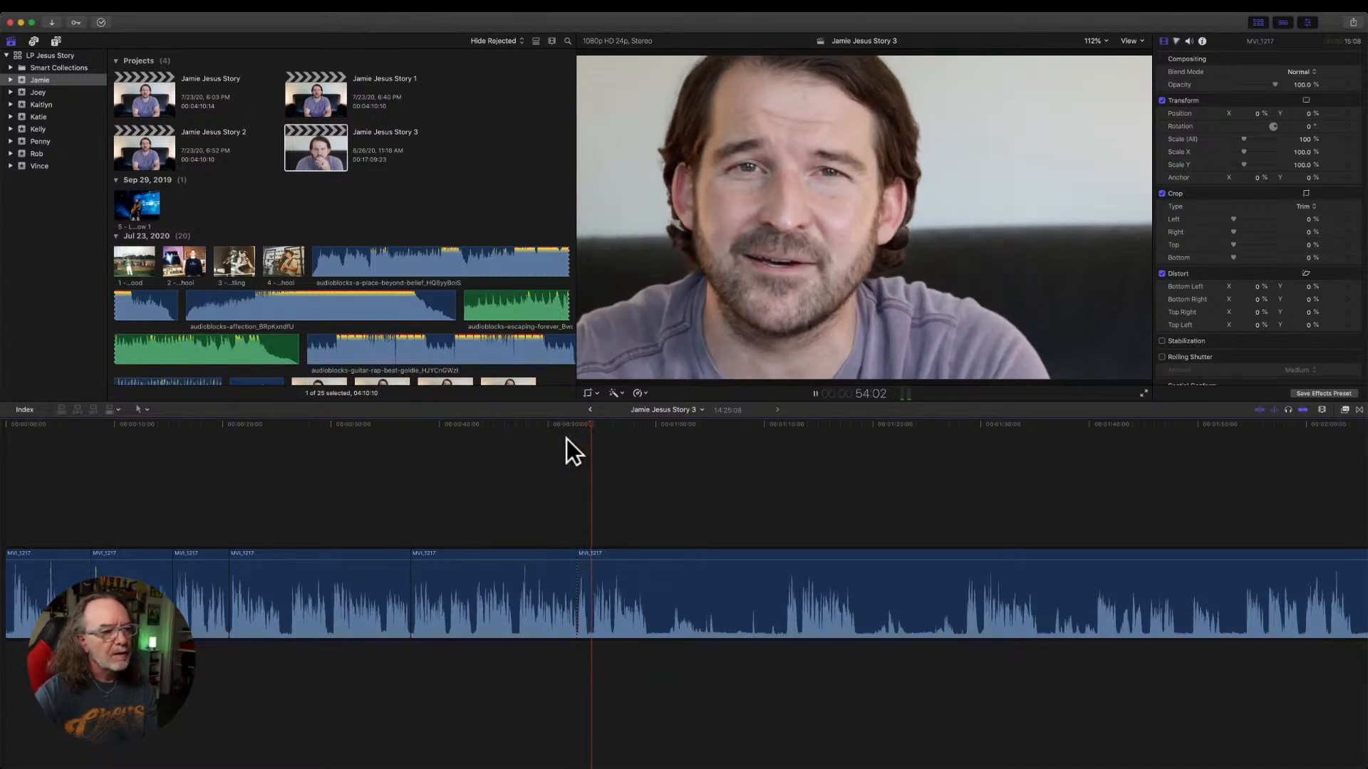
key("space")
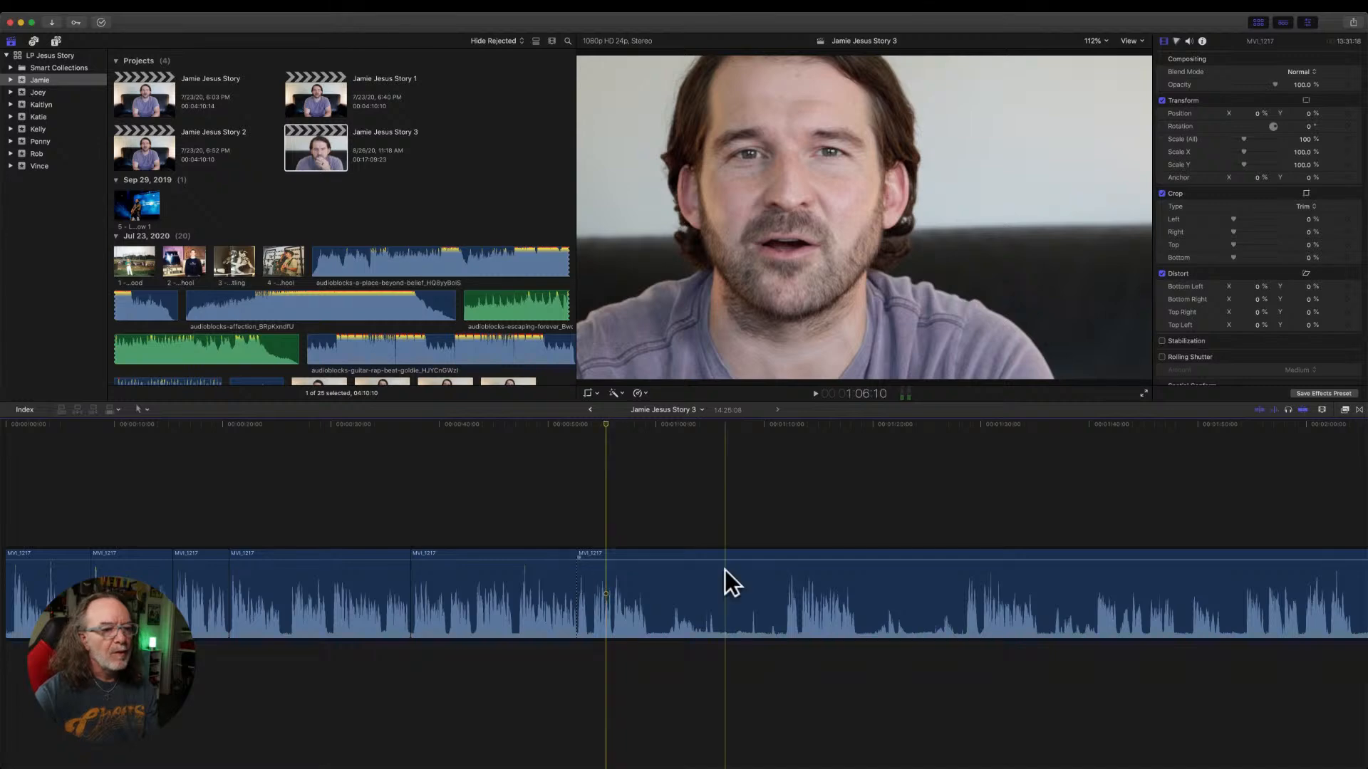
key("space")
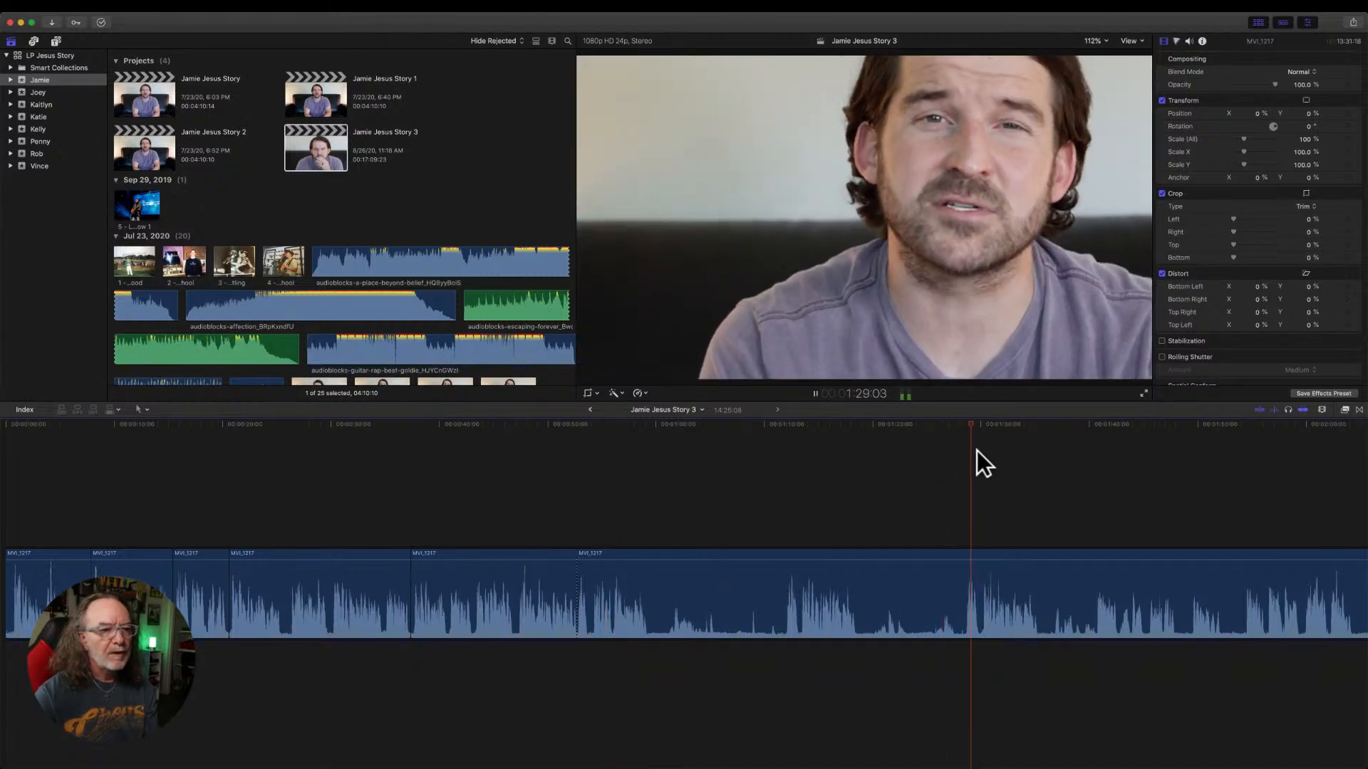
left_click(975, 424)
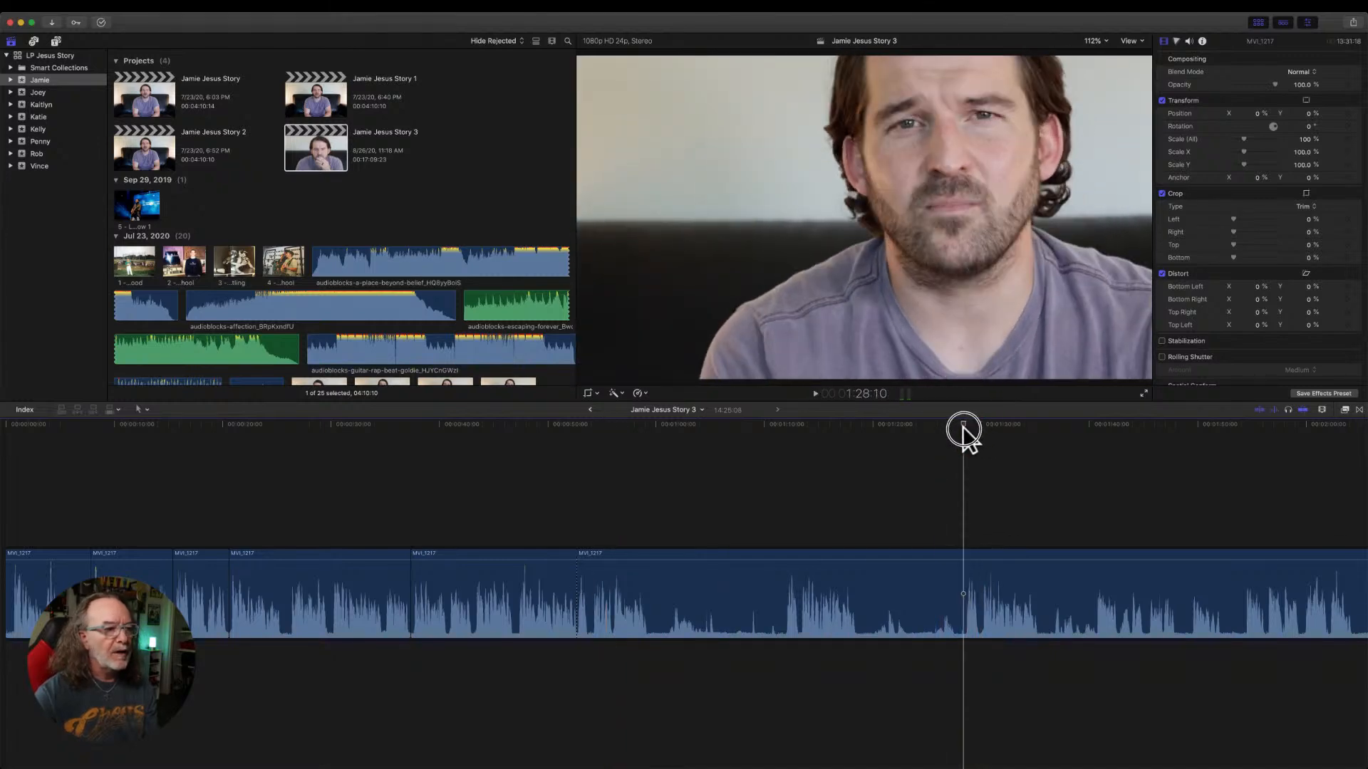
left_click_drag(579, 583, 958, 579)
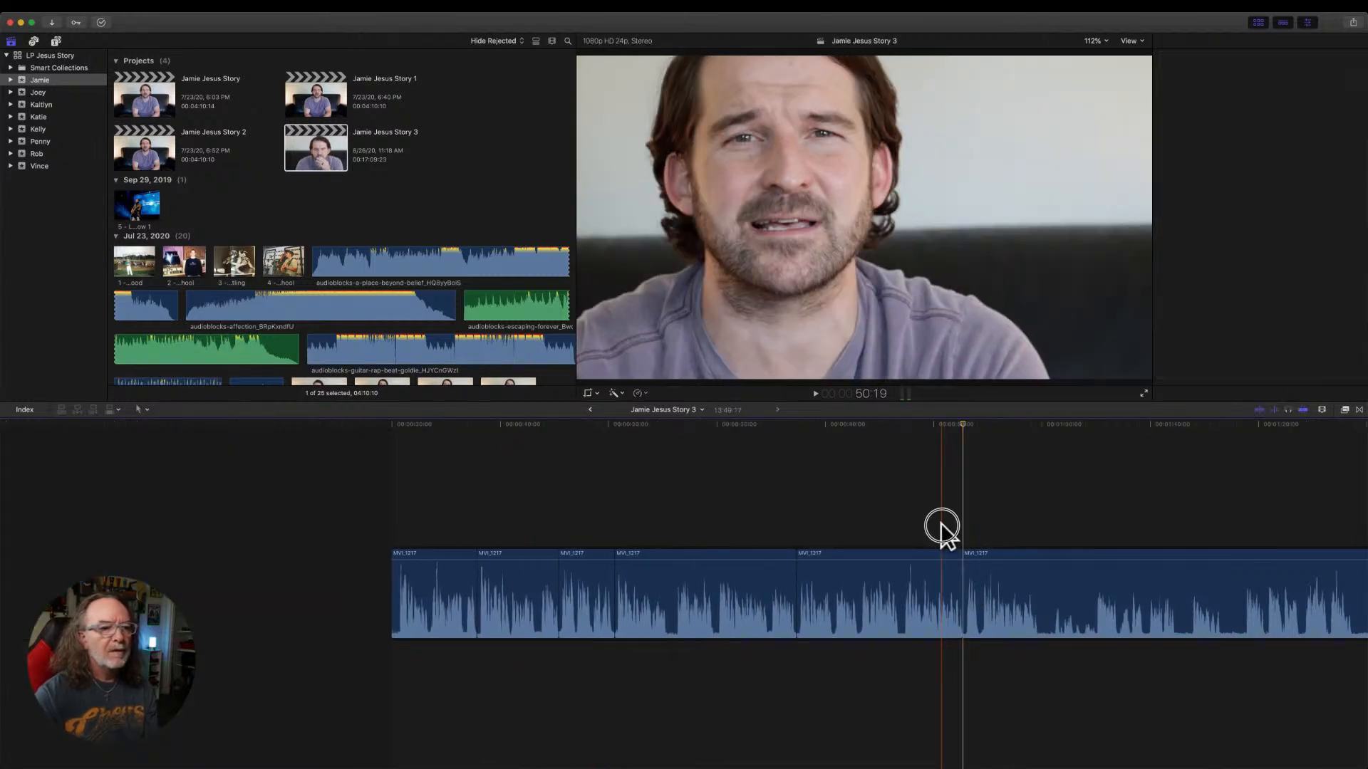
Play across the newest cut and review the waveform of the remaining MVI_1217 footage.
key("space")
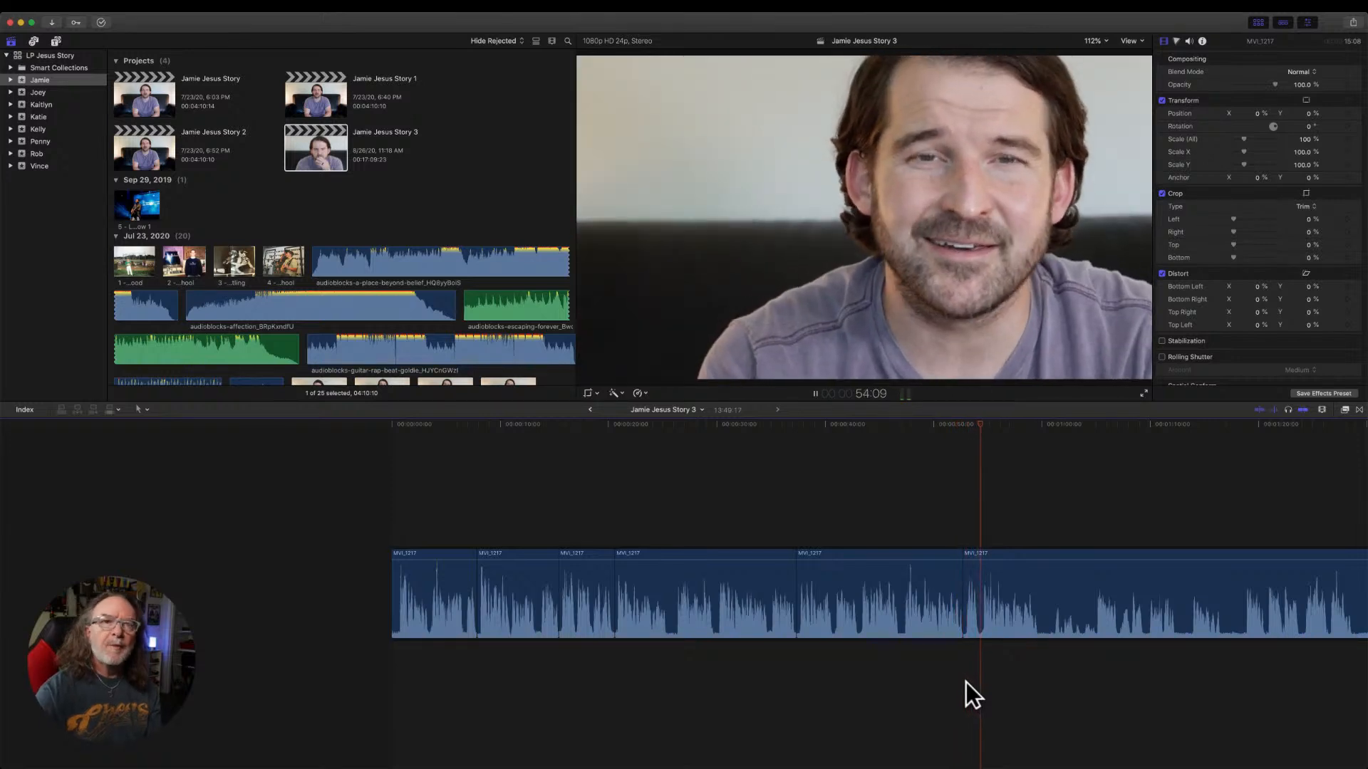
key("space")
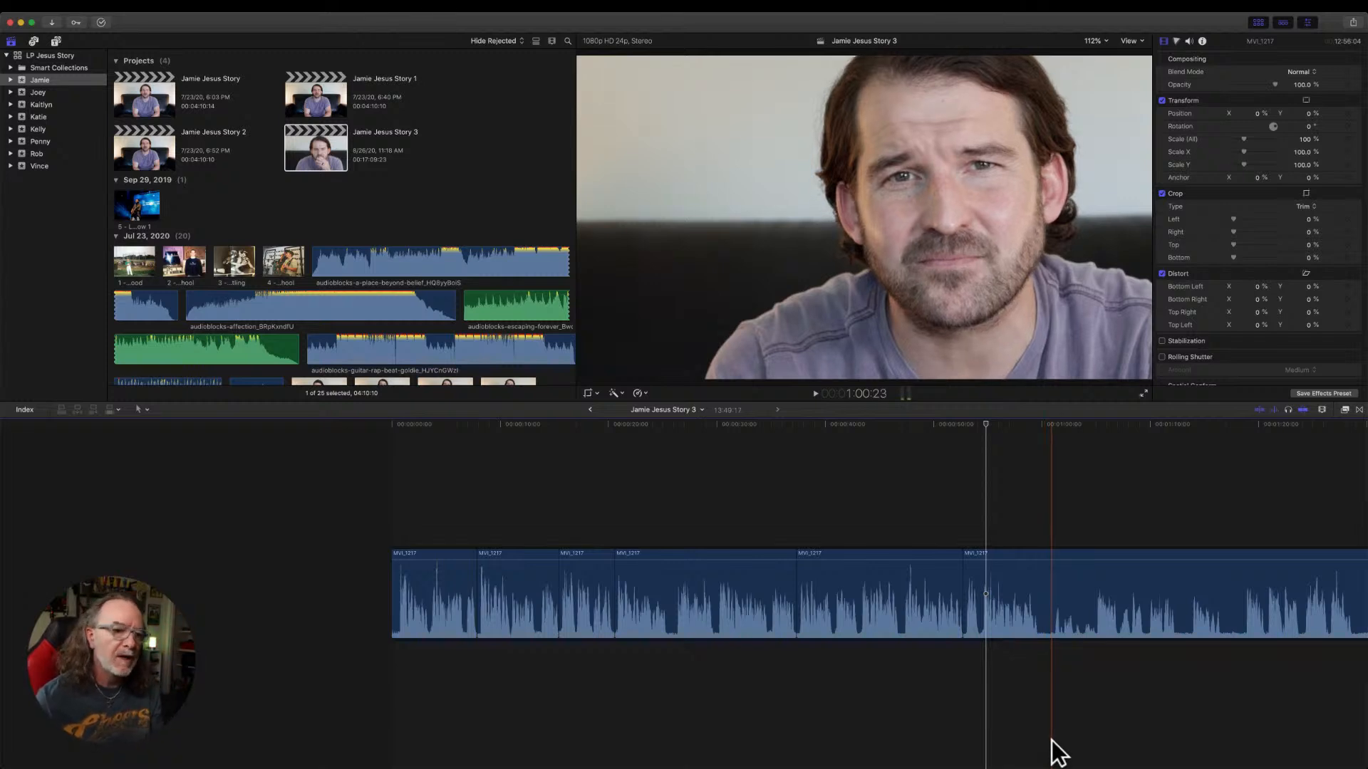
scroll(1053, 752, "right", 5)
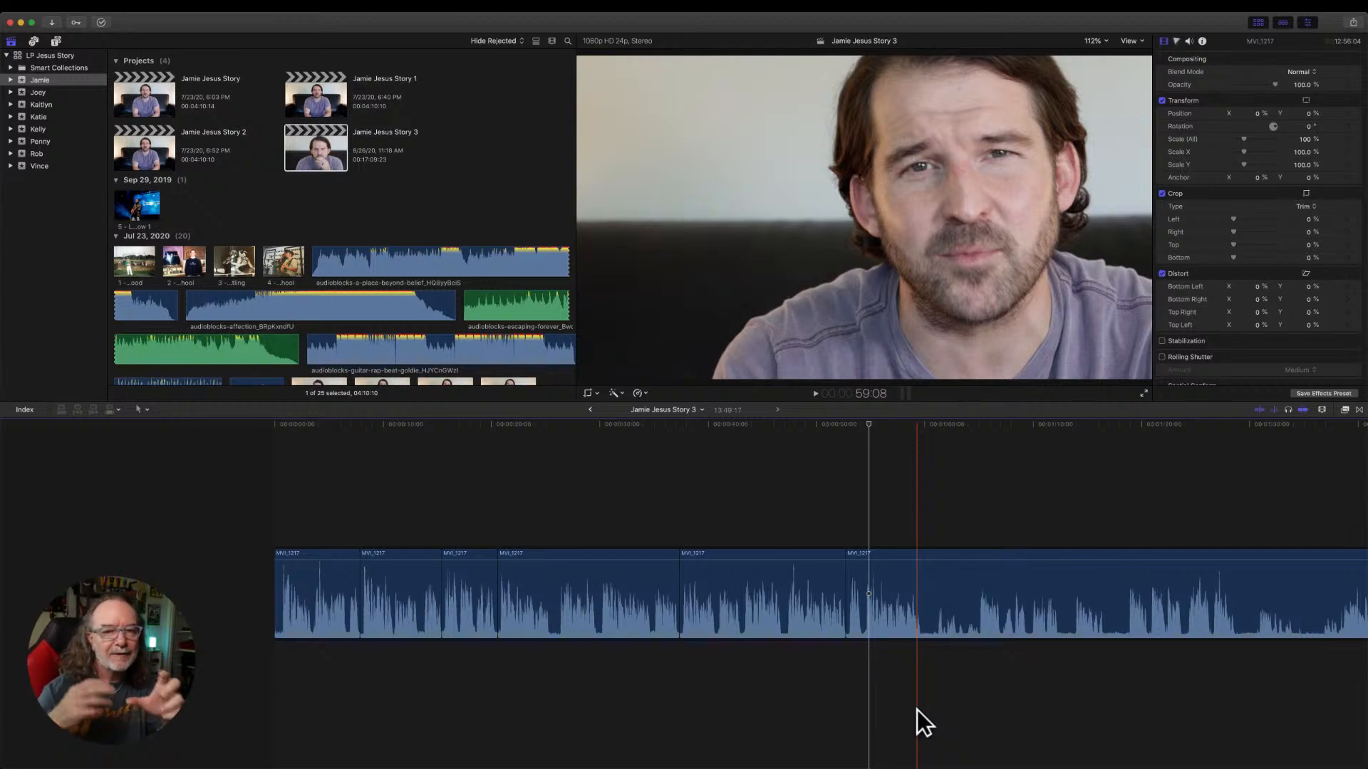
scroll(917, 709, "right", 5)
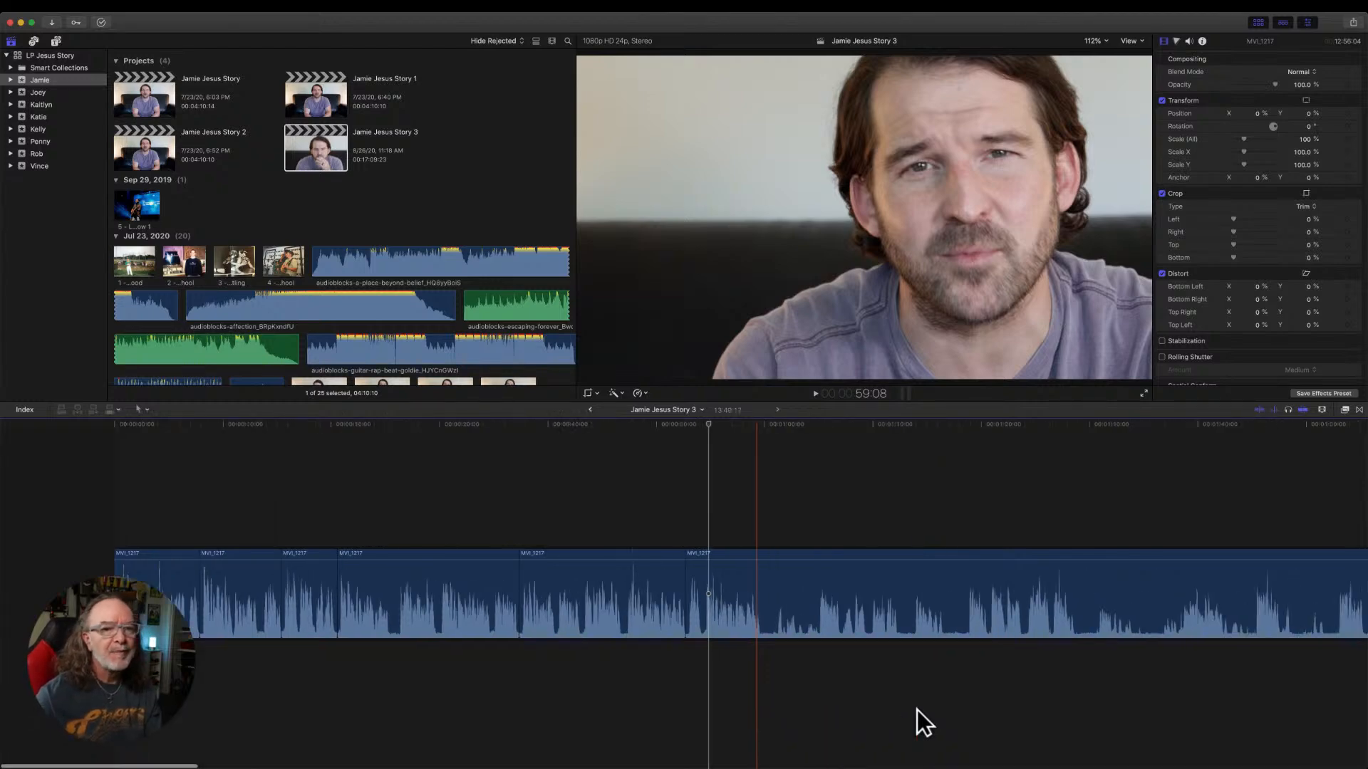
Switch the timeline clip appearance to large filmstrips with small waveforms so the footage is visible above the audio.
left_click(1320, 409)
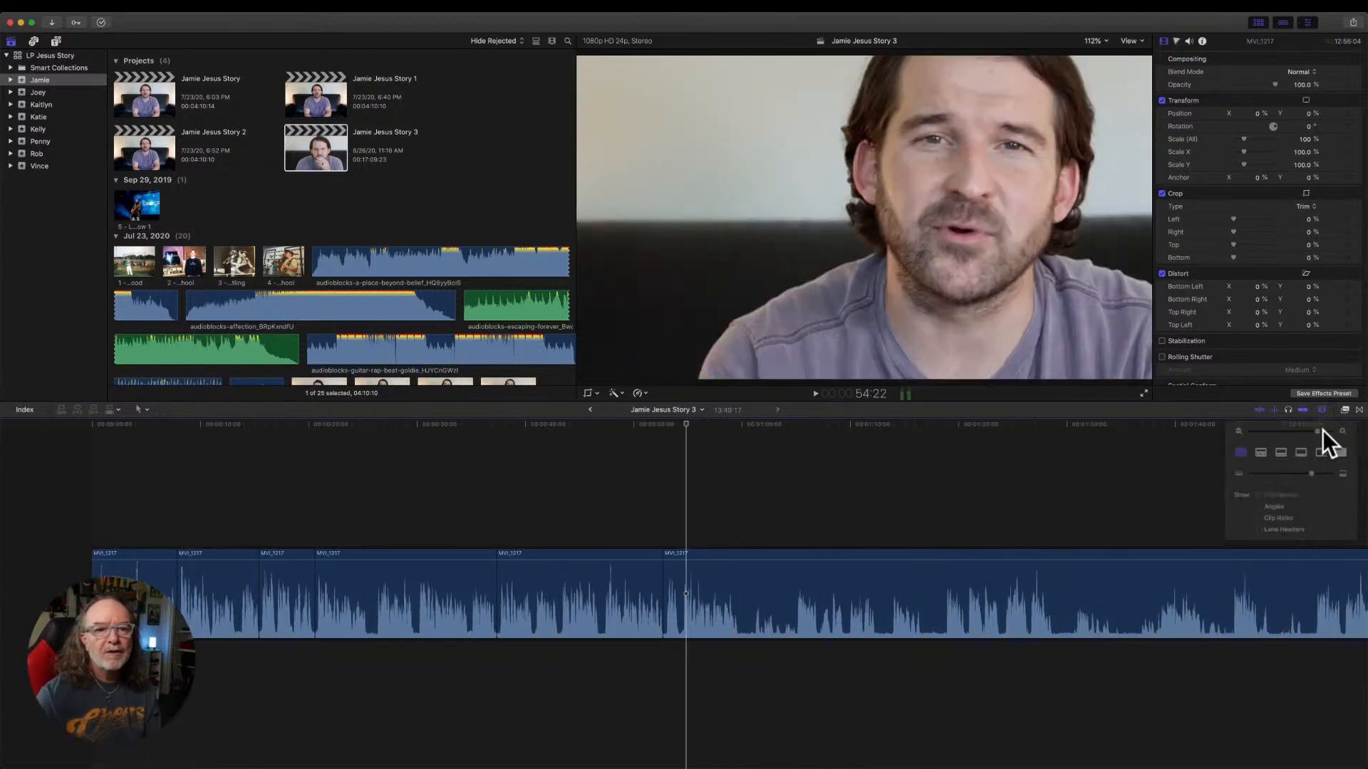
left_click(1298, 457)
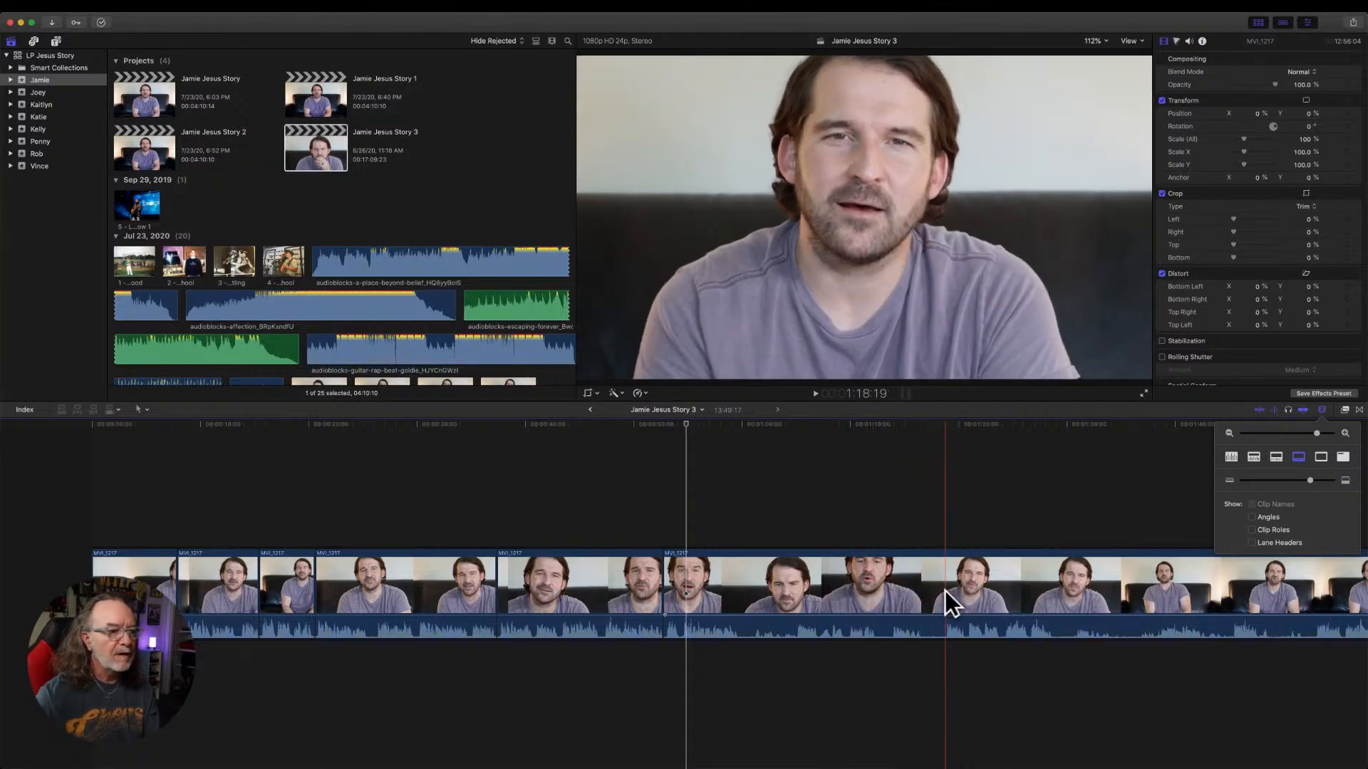
Split the last MVI_1217 piece at 59:18 and 1:18:18, delete the section between the splits and play across the new cut.
key("super+b")
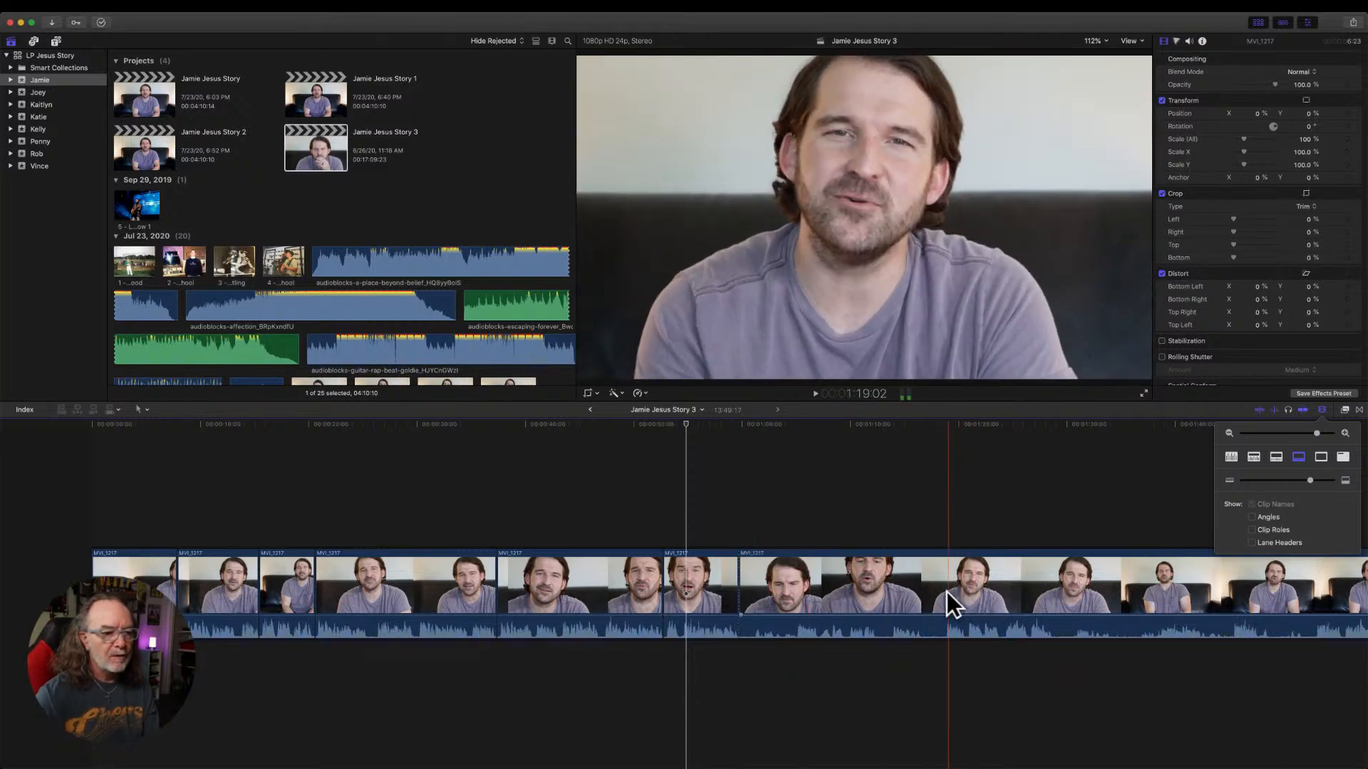
left_click(944, 591)
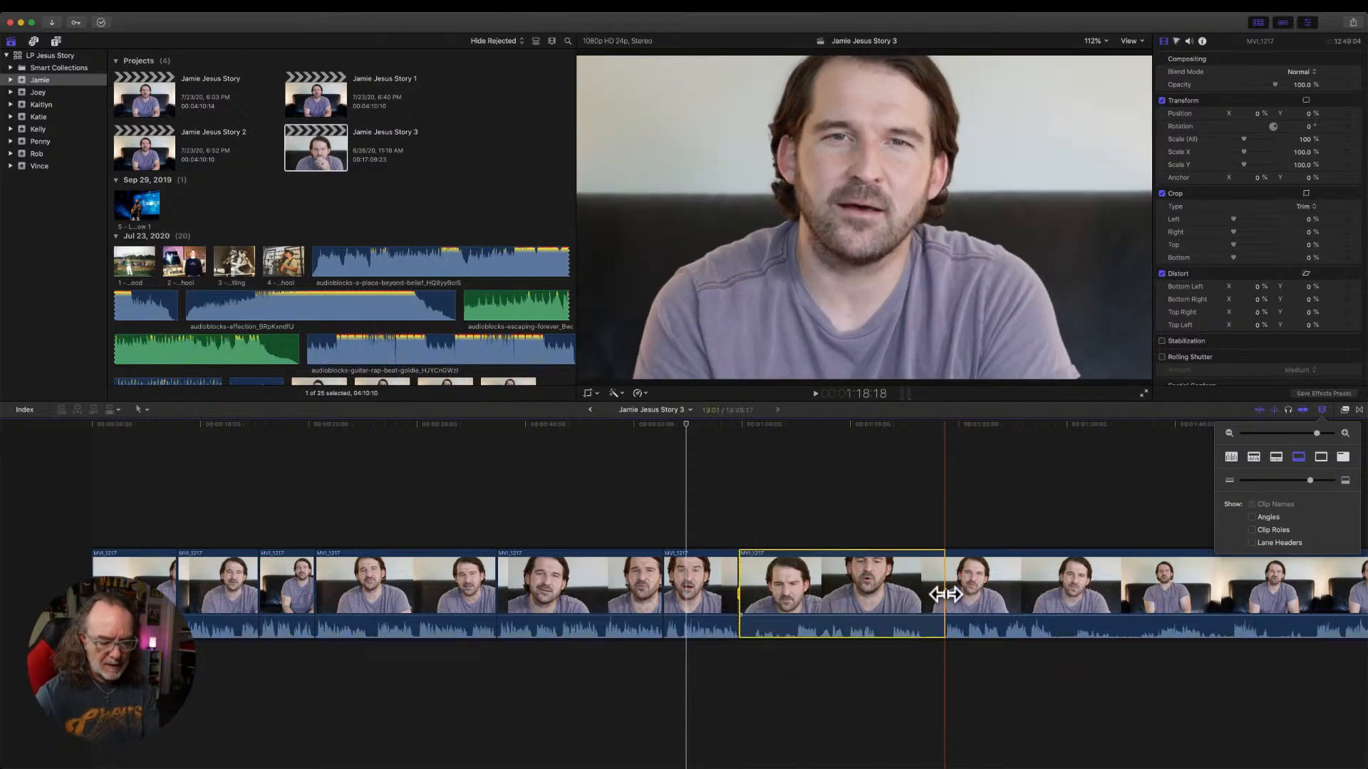
key("Delete")
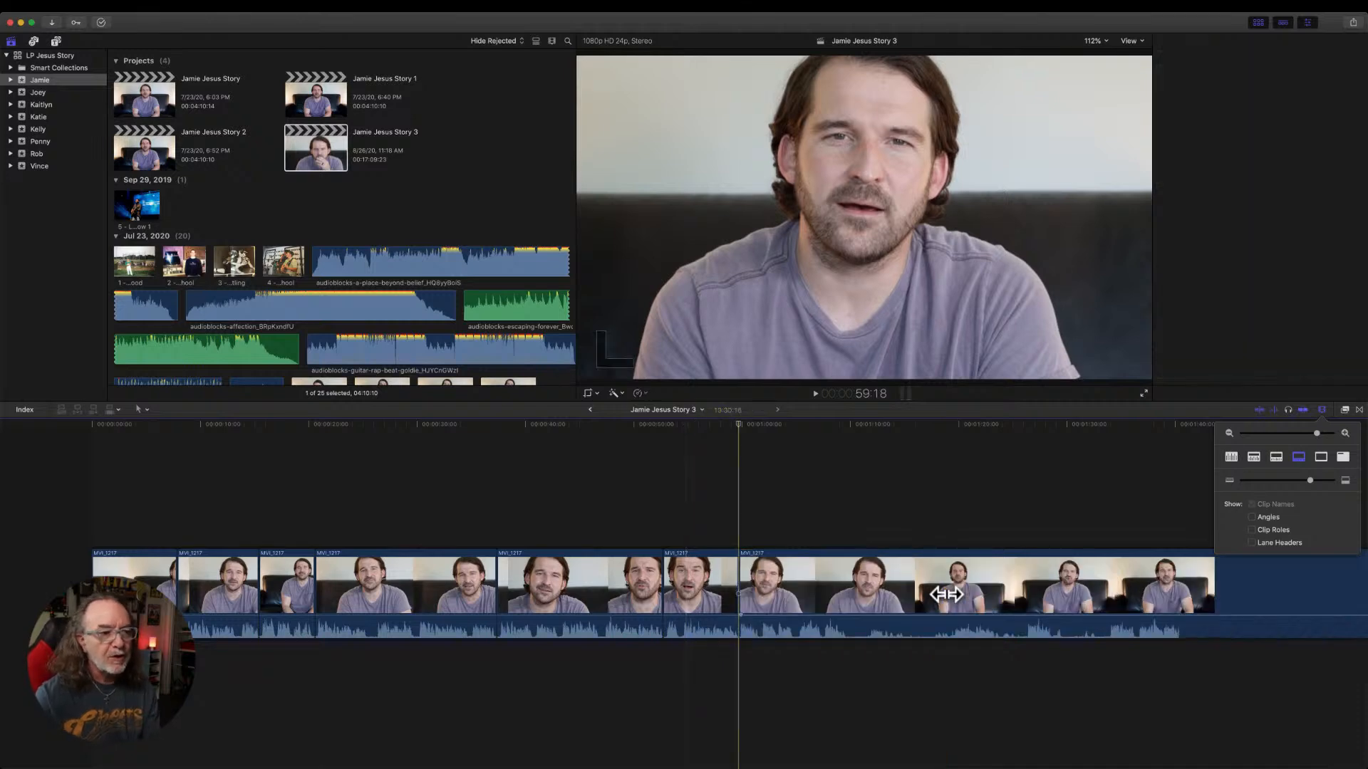
key("shift+slash")
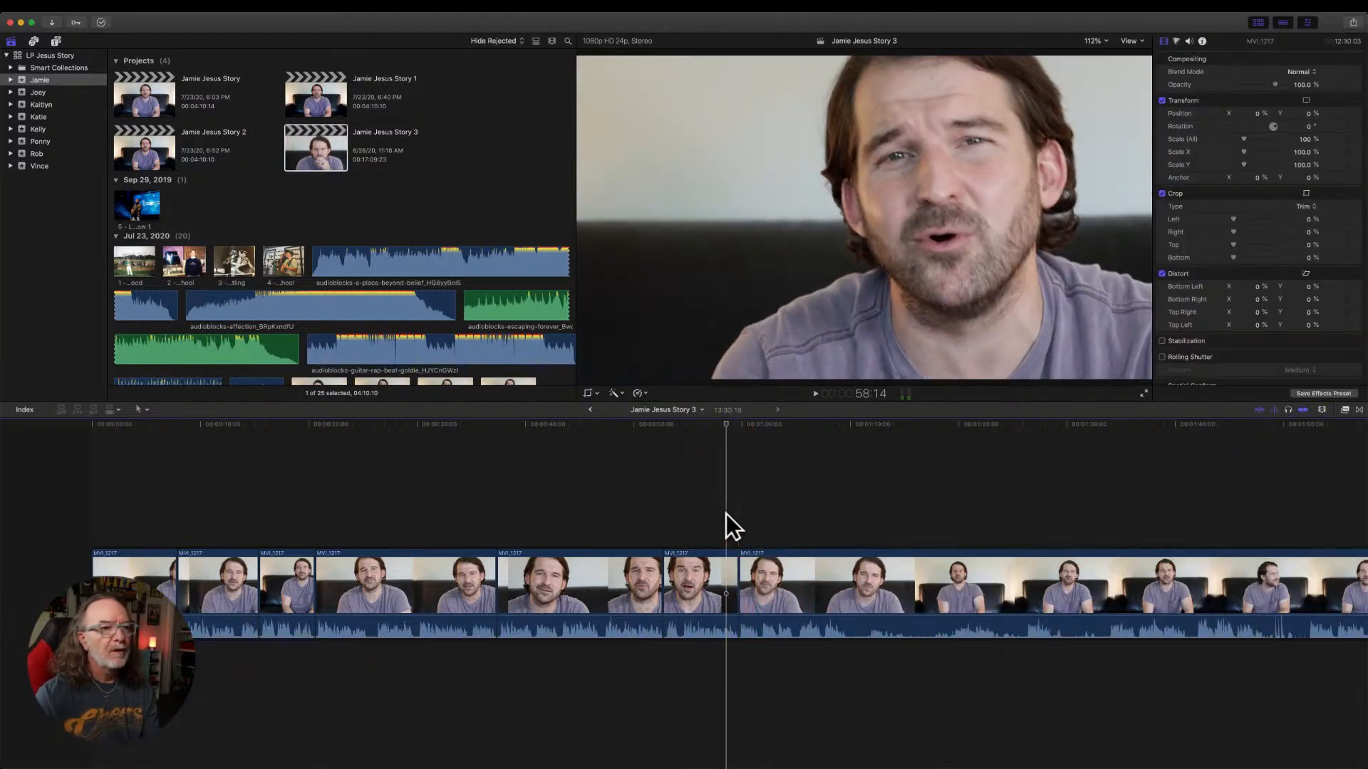